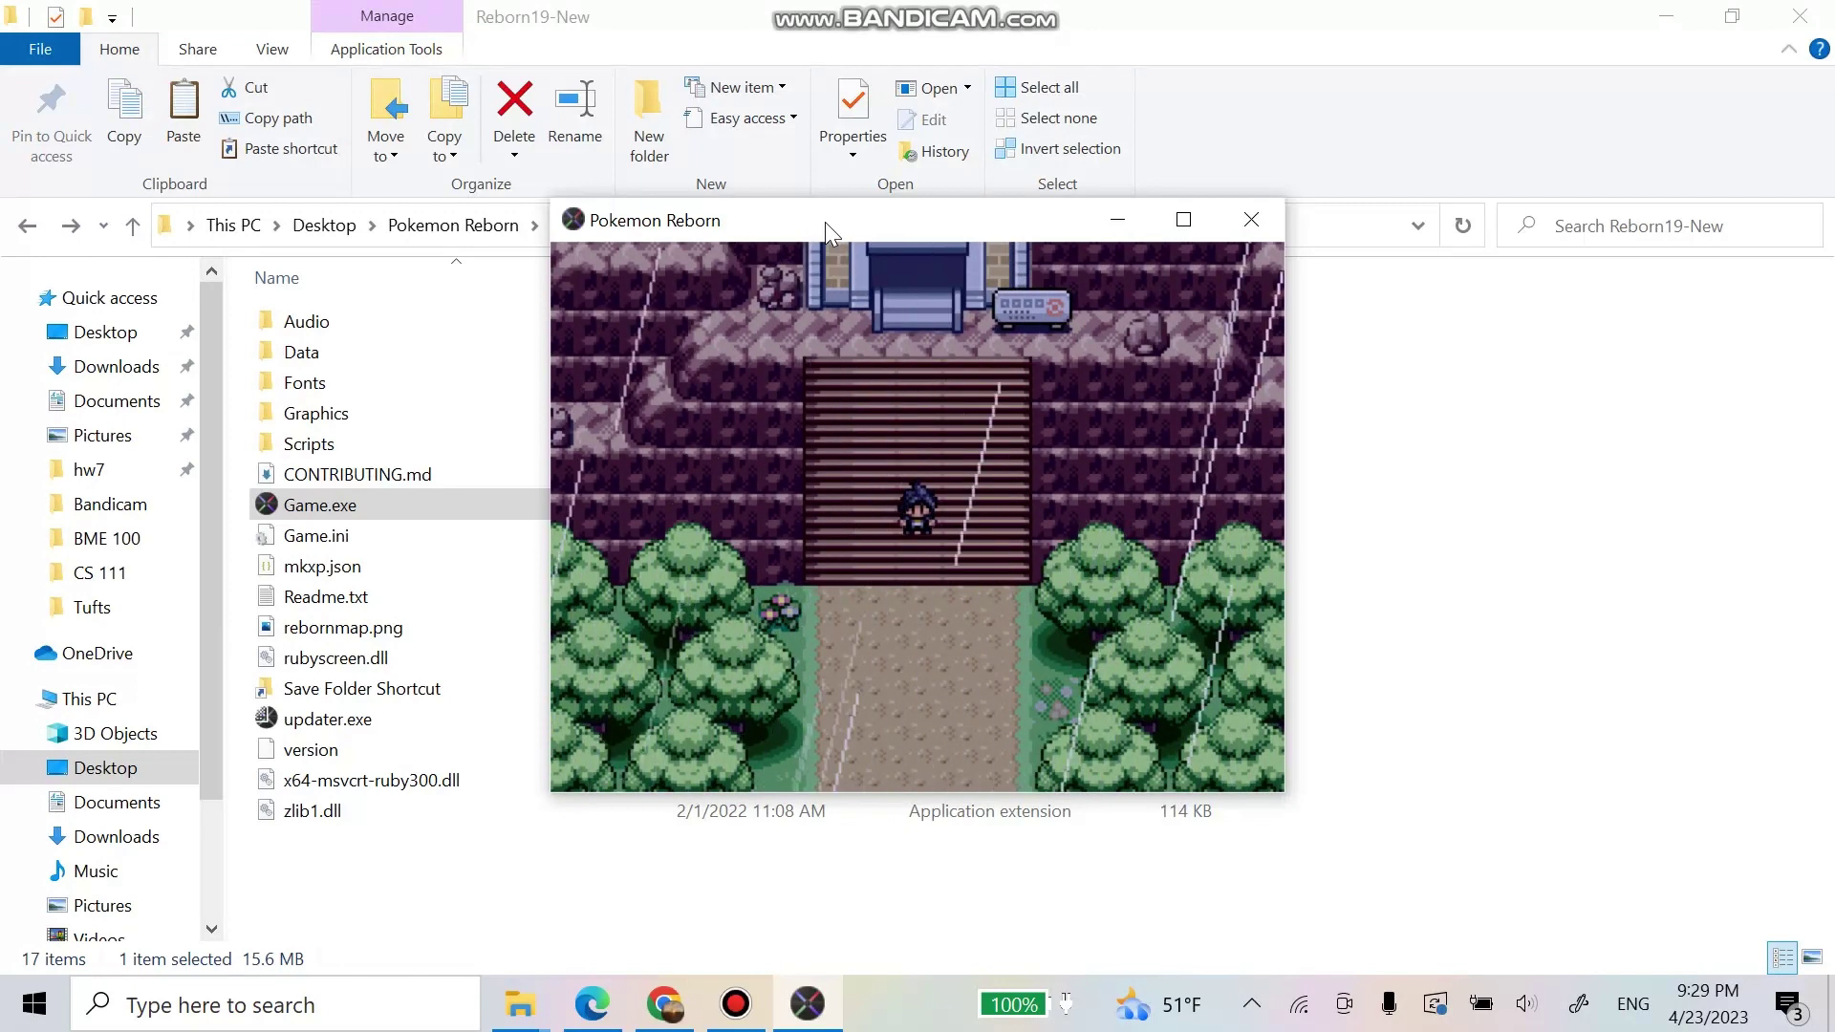
Step: Walk the trainer up and down the stairs
{"action": "key", "text": "Up"}
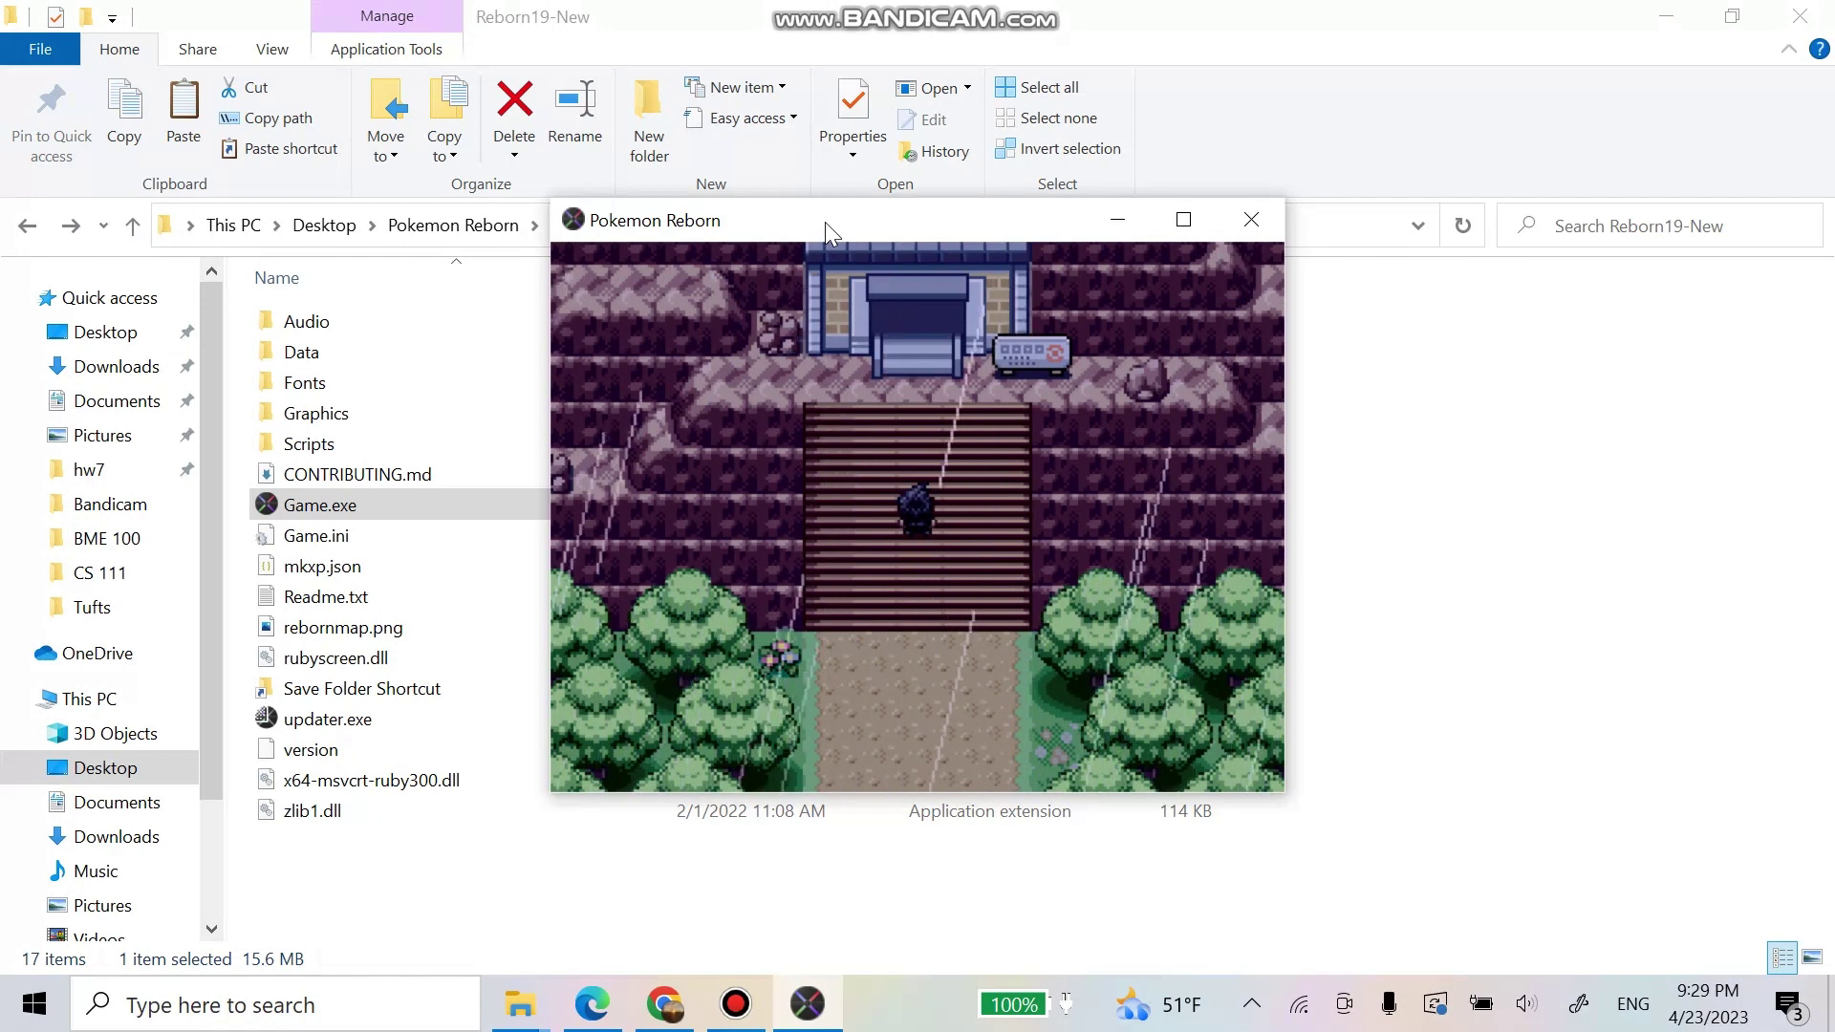
{"action": "key", "text": "Down"}
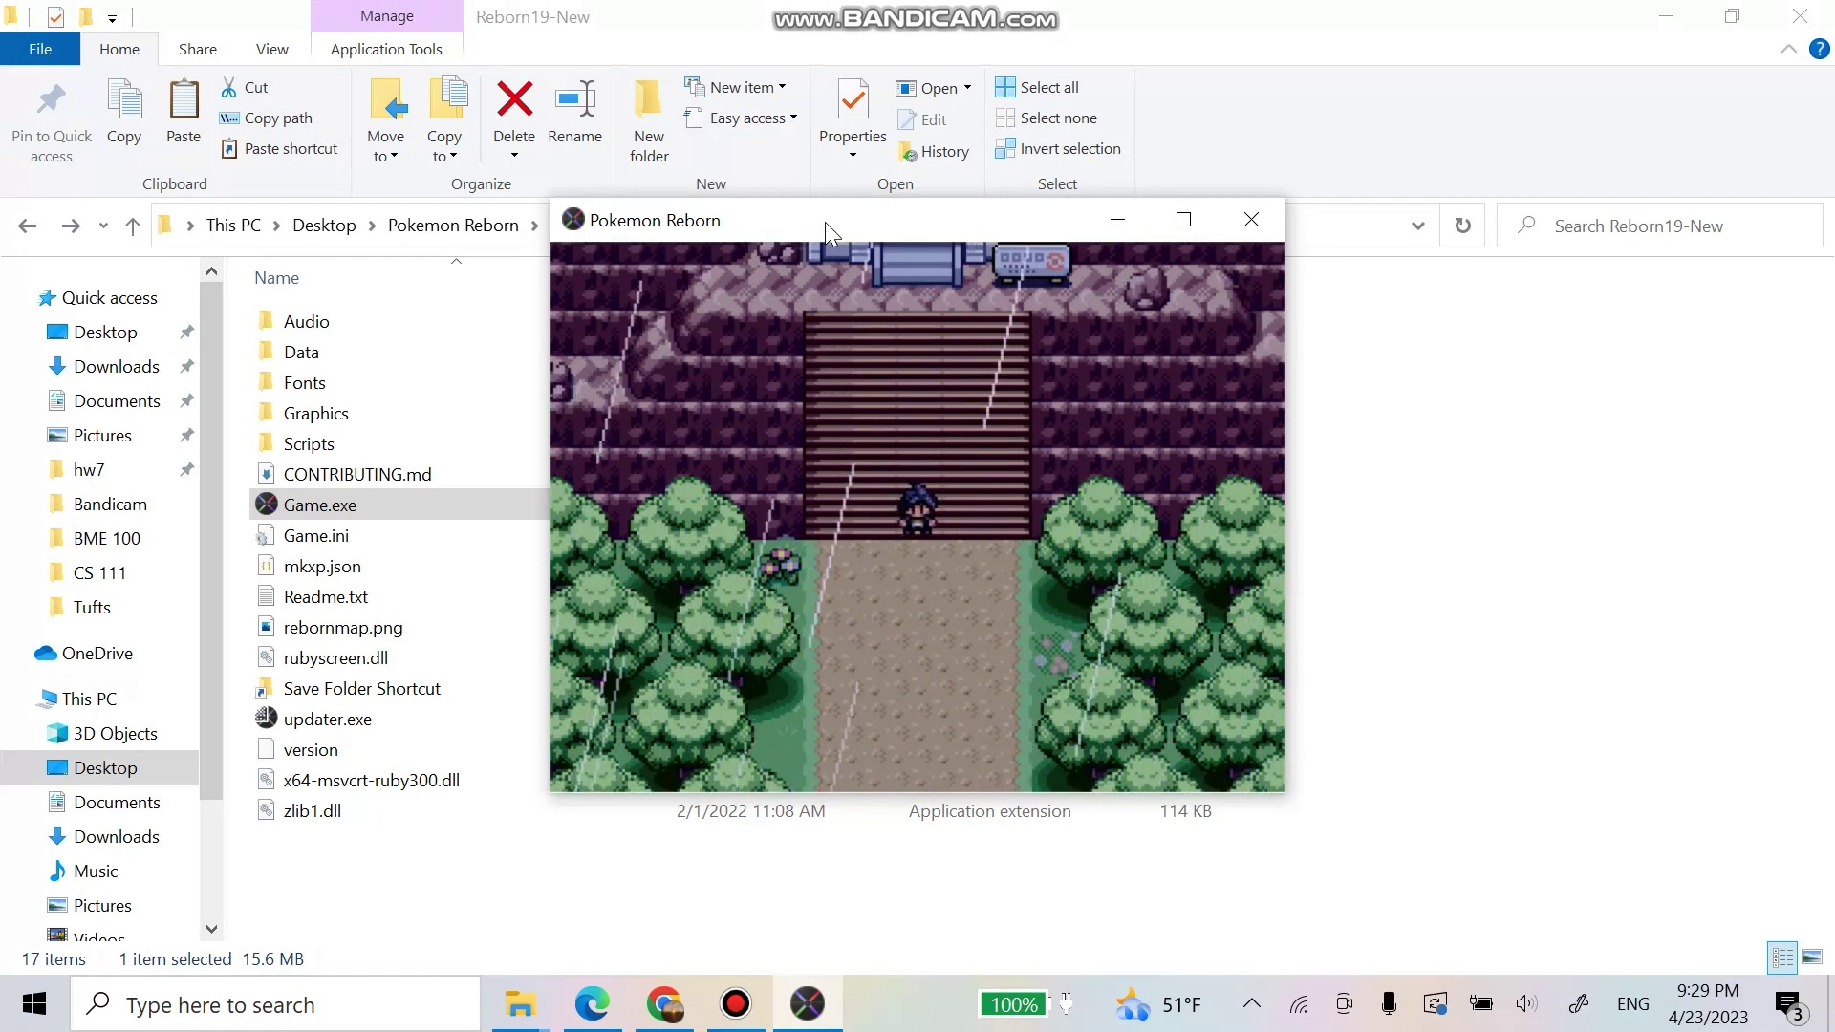
{"action": "key", "text": "Left"}
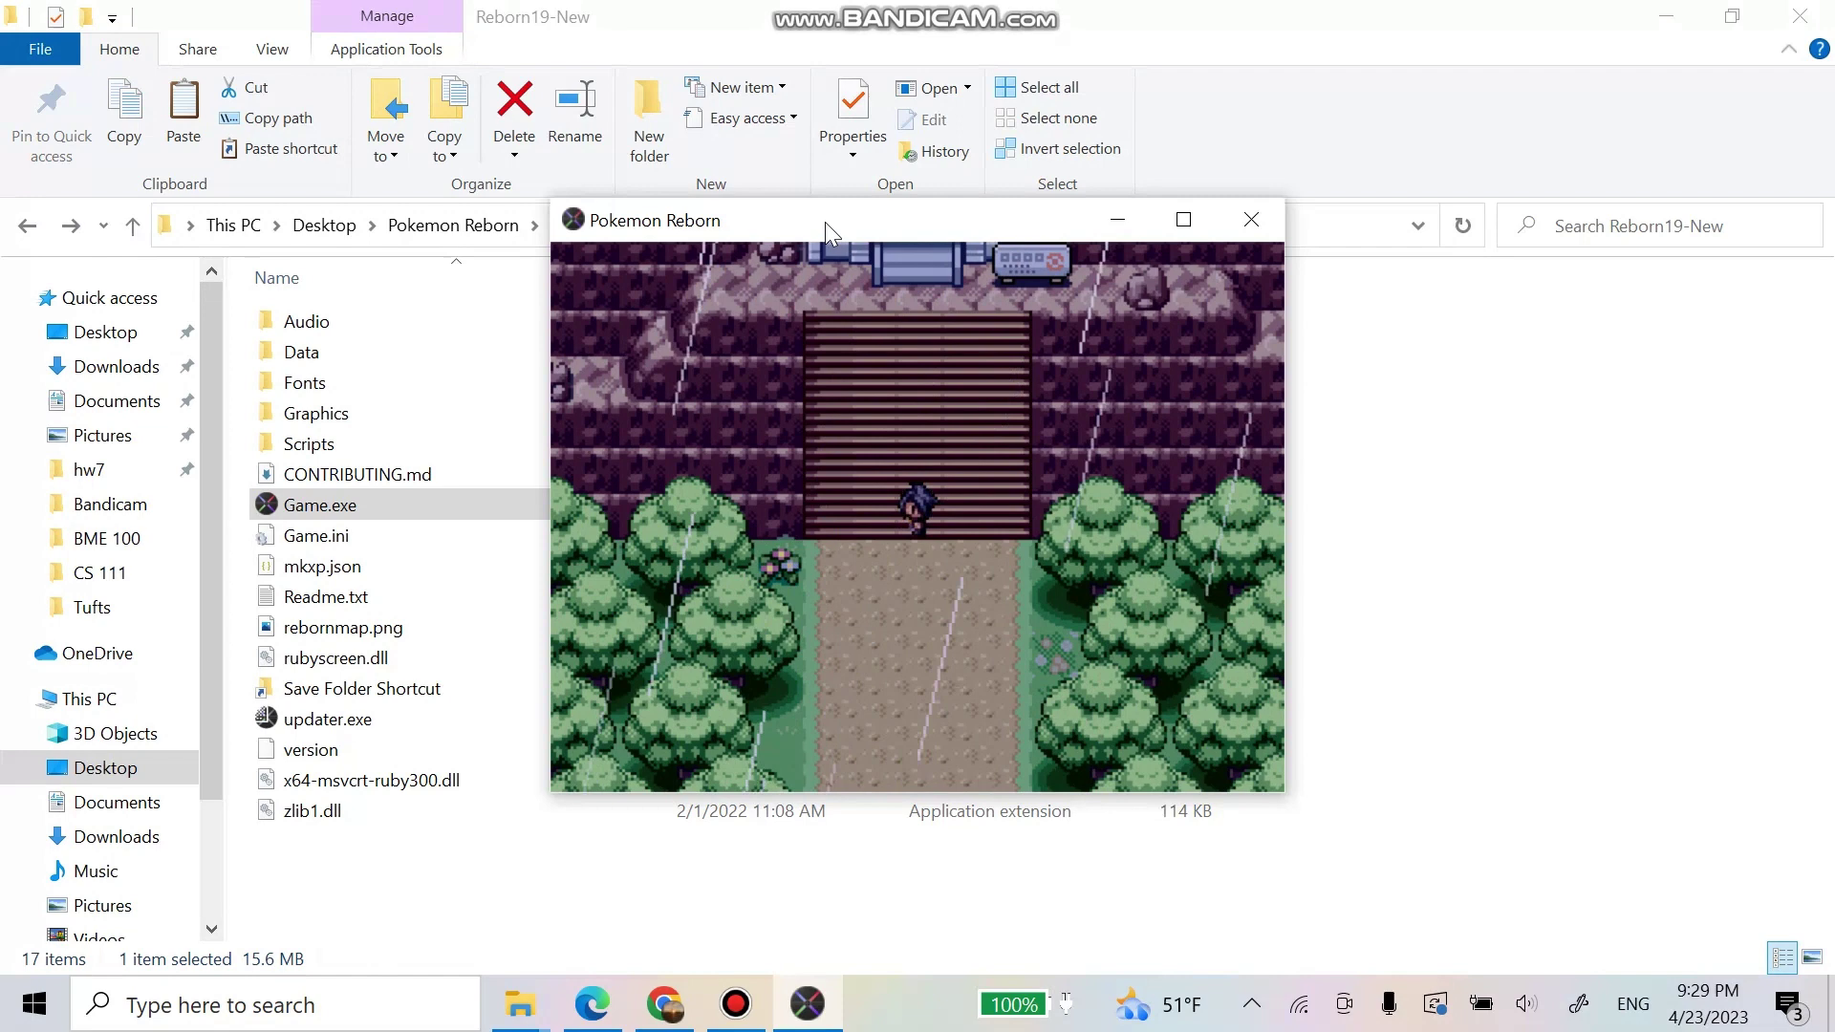
{"action": "key", "text": "Up"}
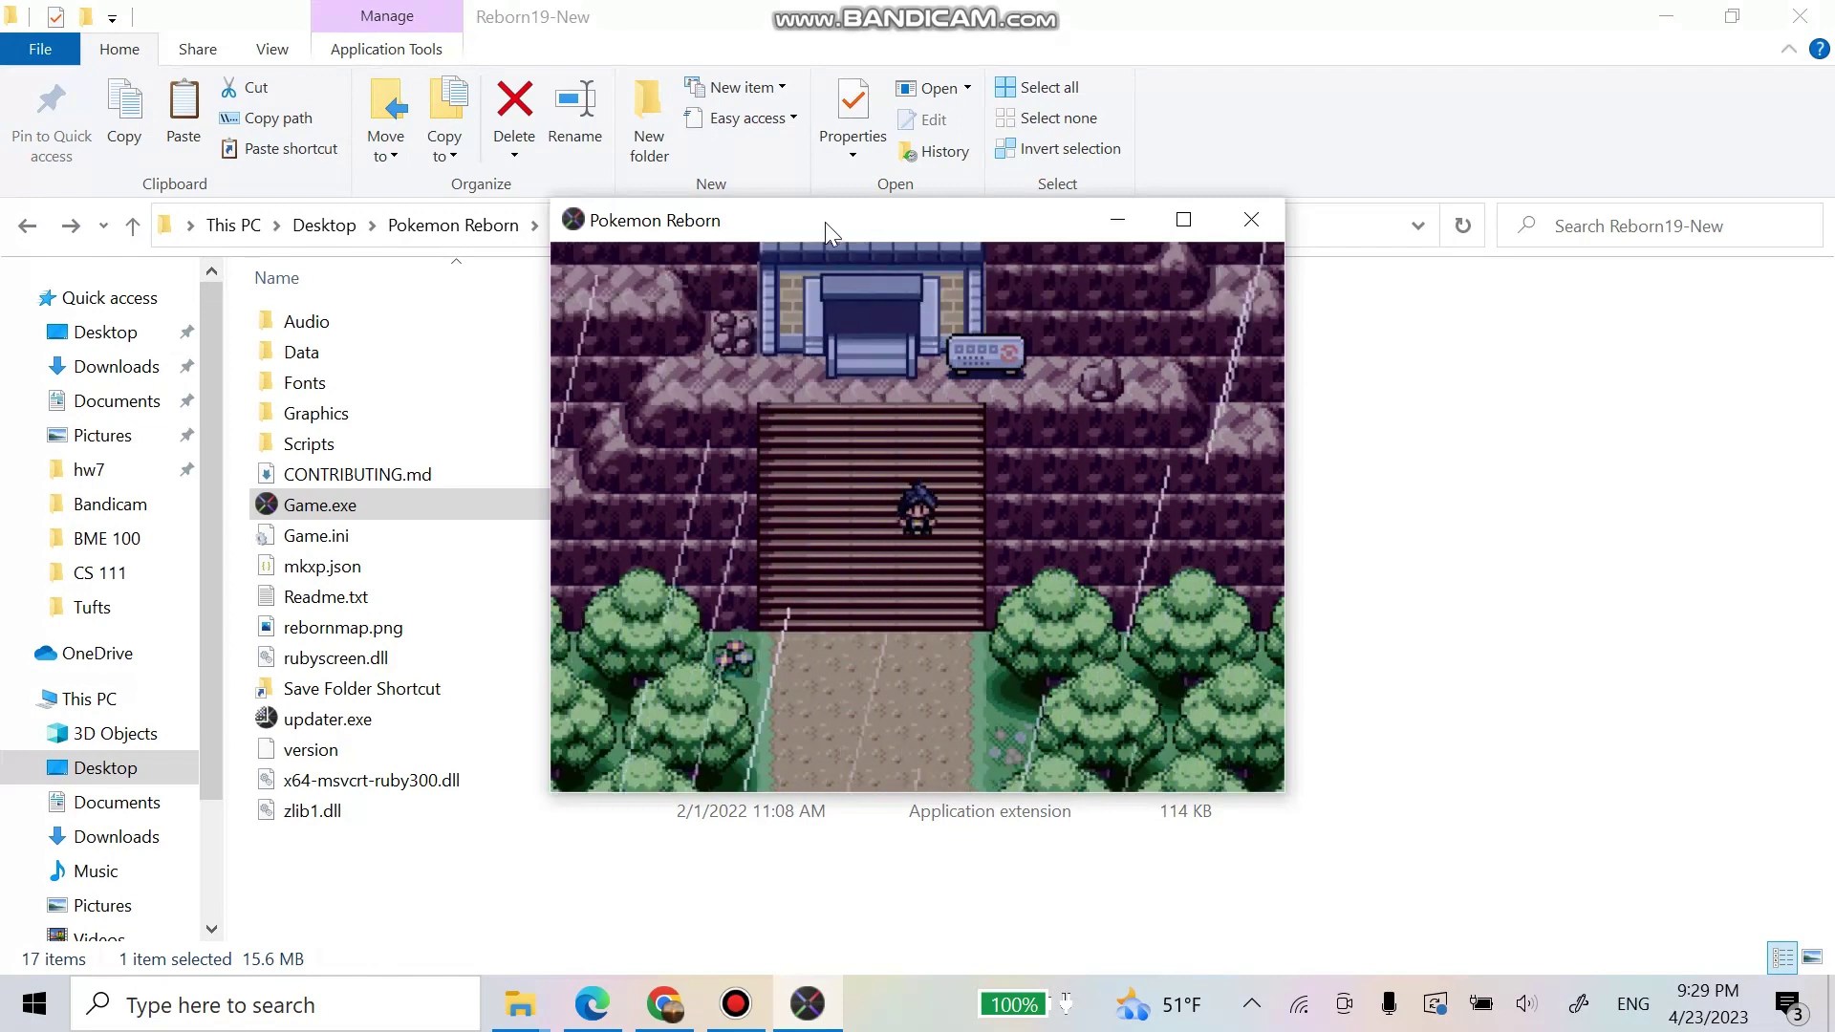
{"action": "key", "text": "Left"}
{"action": "key", "text": "Down"}
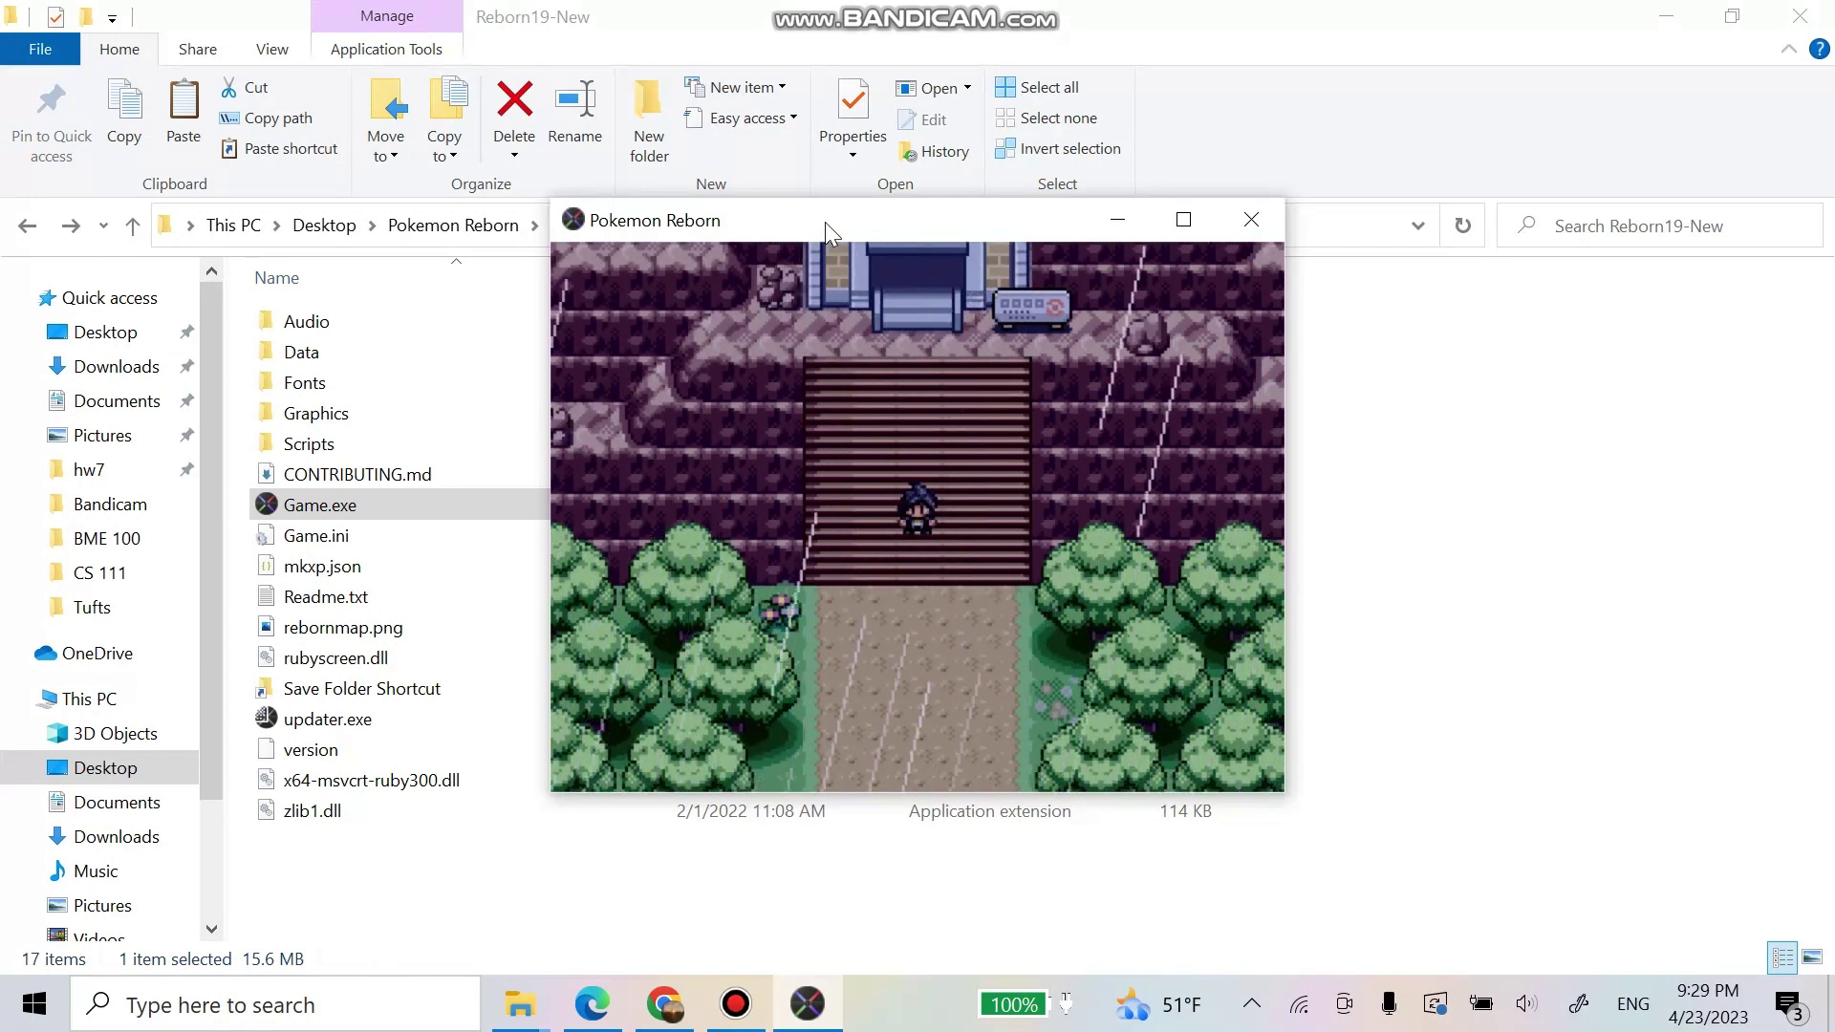
Step: View the trainer card from the pause menu, then walk the stairs again
{"action": "key", "text": "Escape"}
{"action": "key", "text": "Down"}
{"action": "key", "text": "Down"}
{"action": "key", "text": "Down"}
{"action": "key", "text": "Down"}
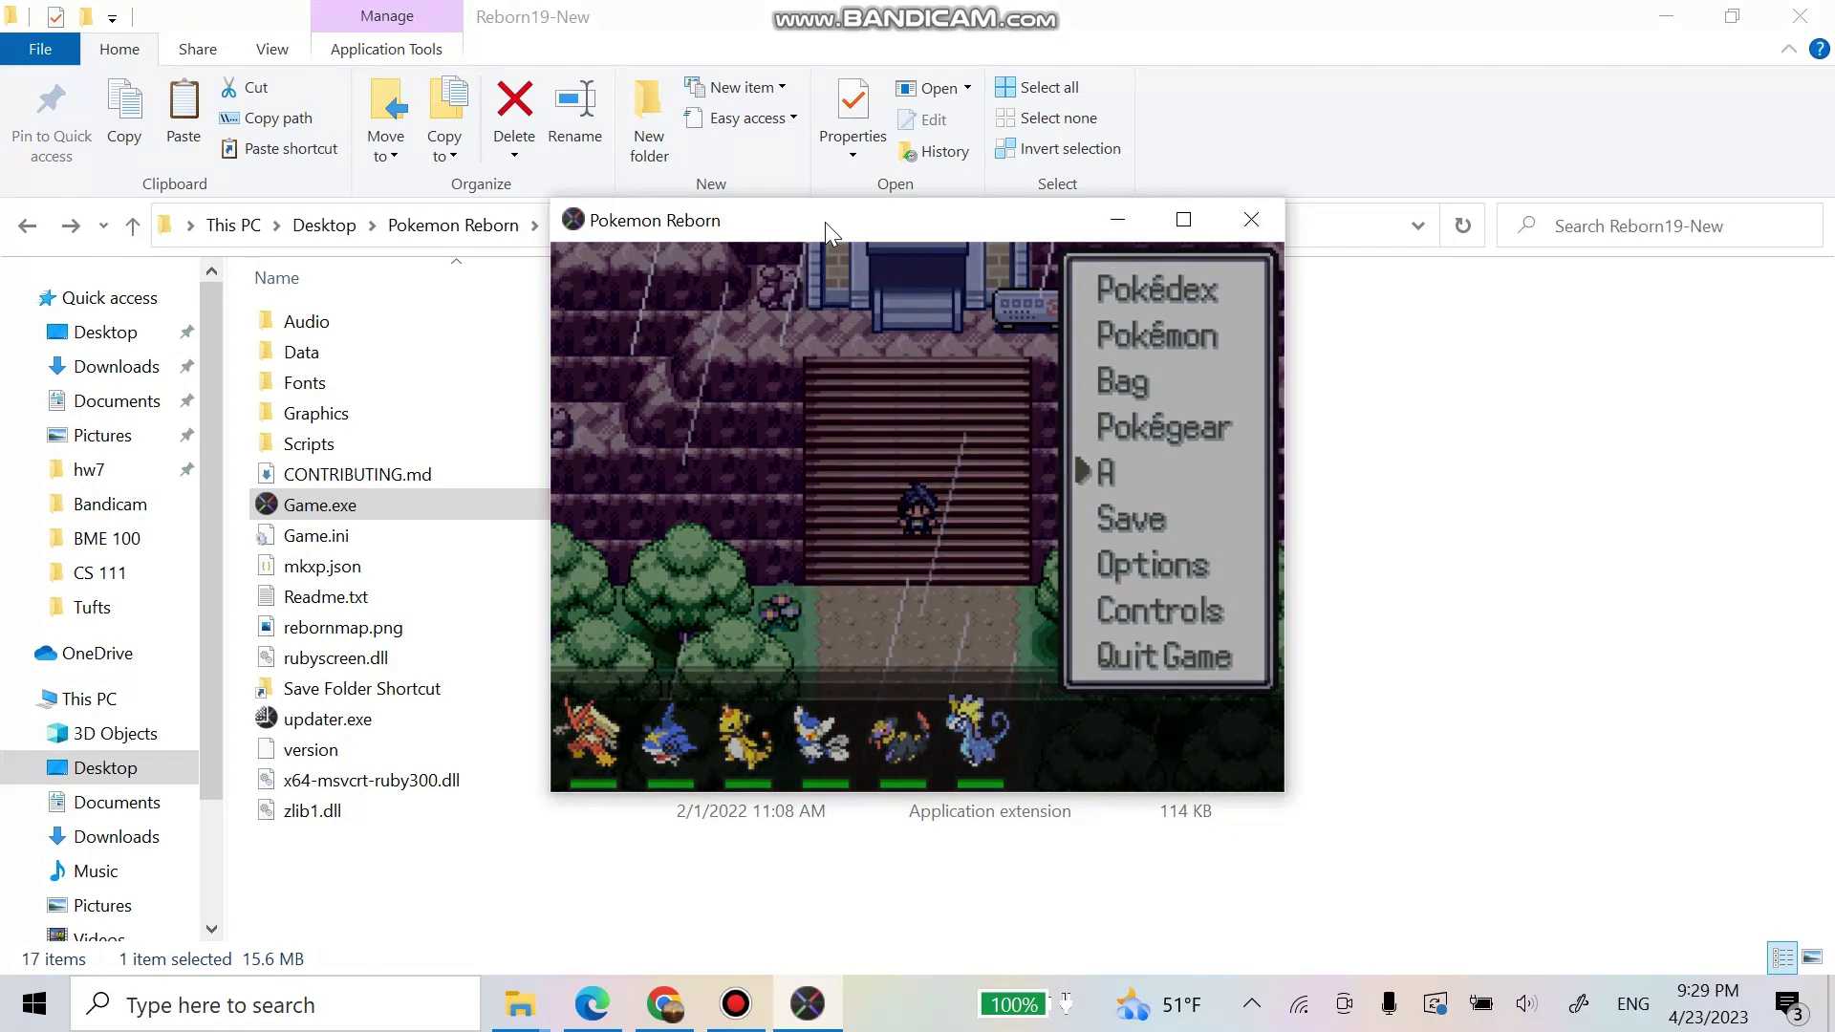
{"action": "key", "text": "Return"}
{"action": "key", "text": "Escape"}
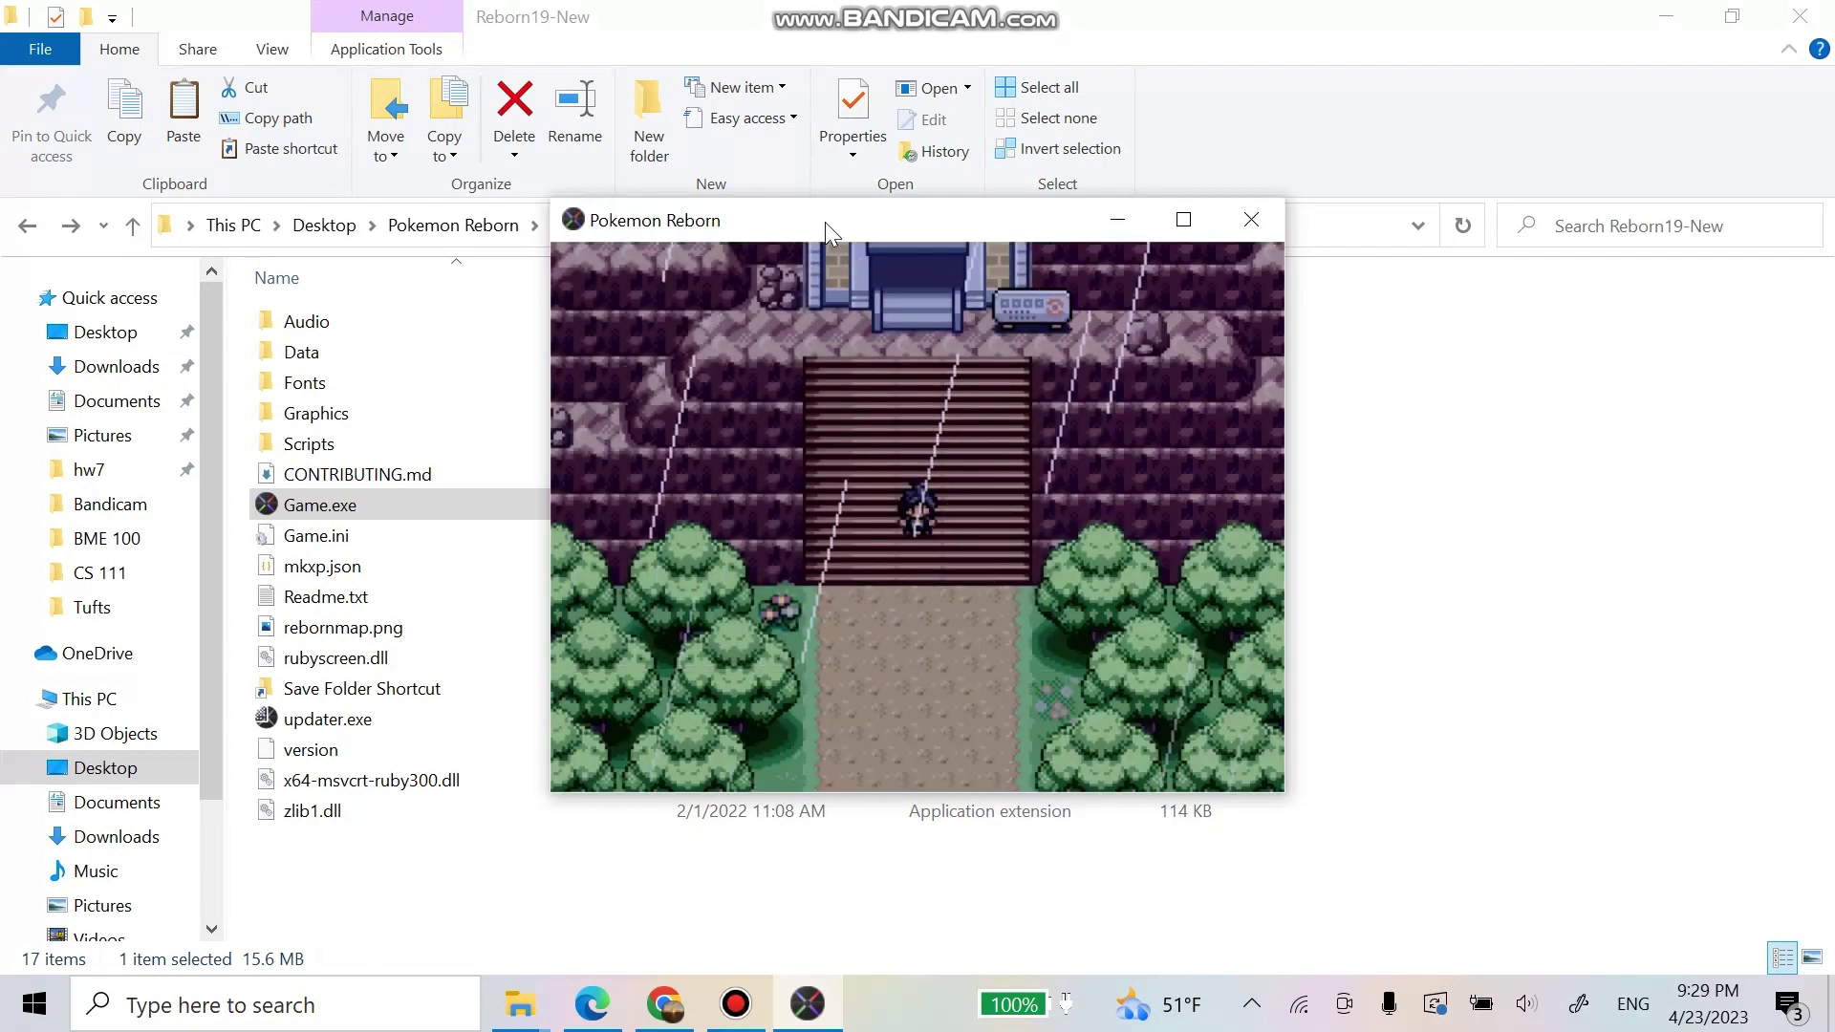
{"action": "key", "text": "Up"}
{"action": "key", "text": "Up"}
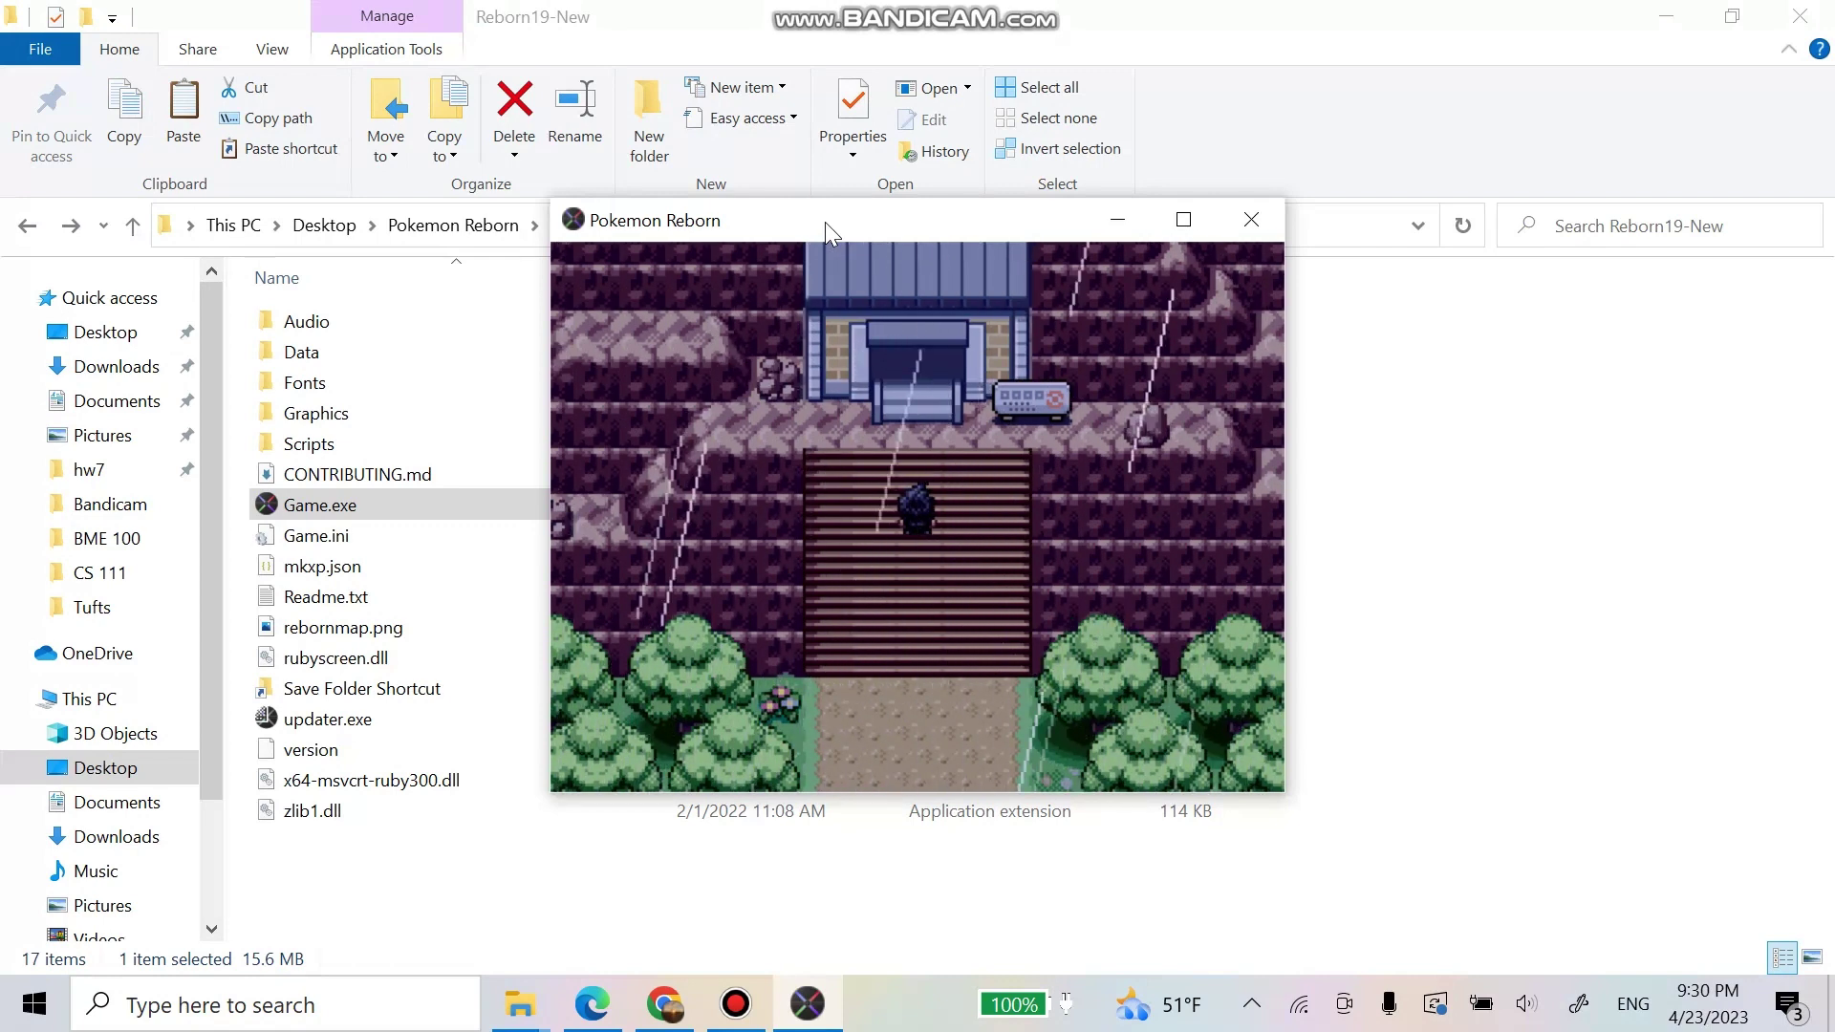
{"action": "key", "text": "Down"}
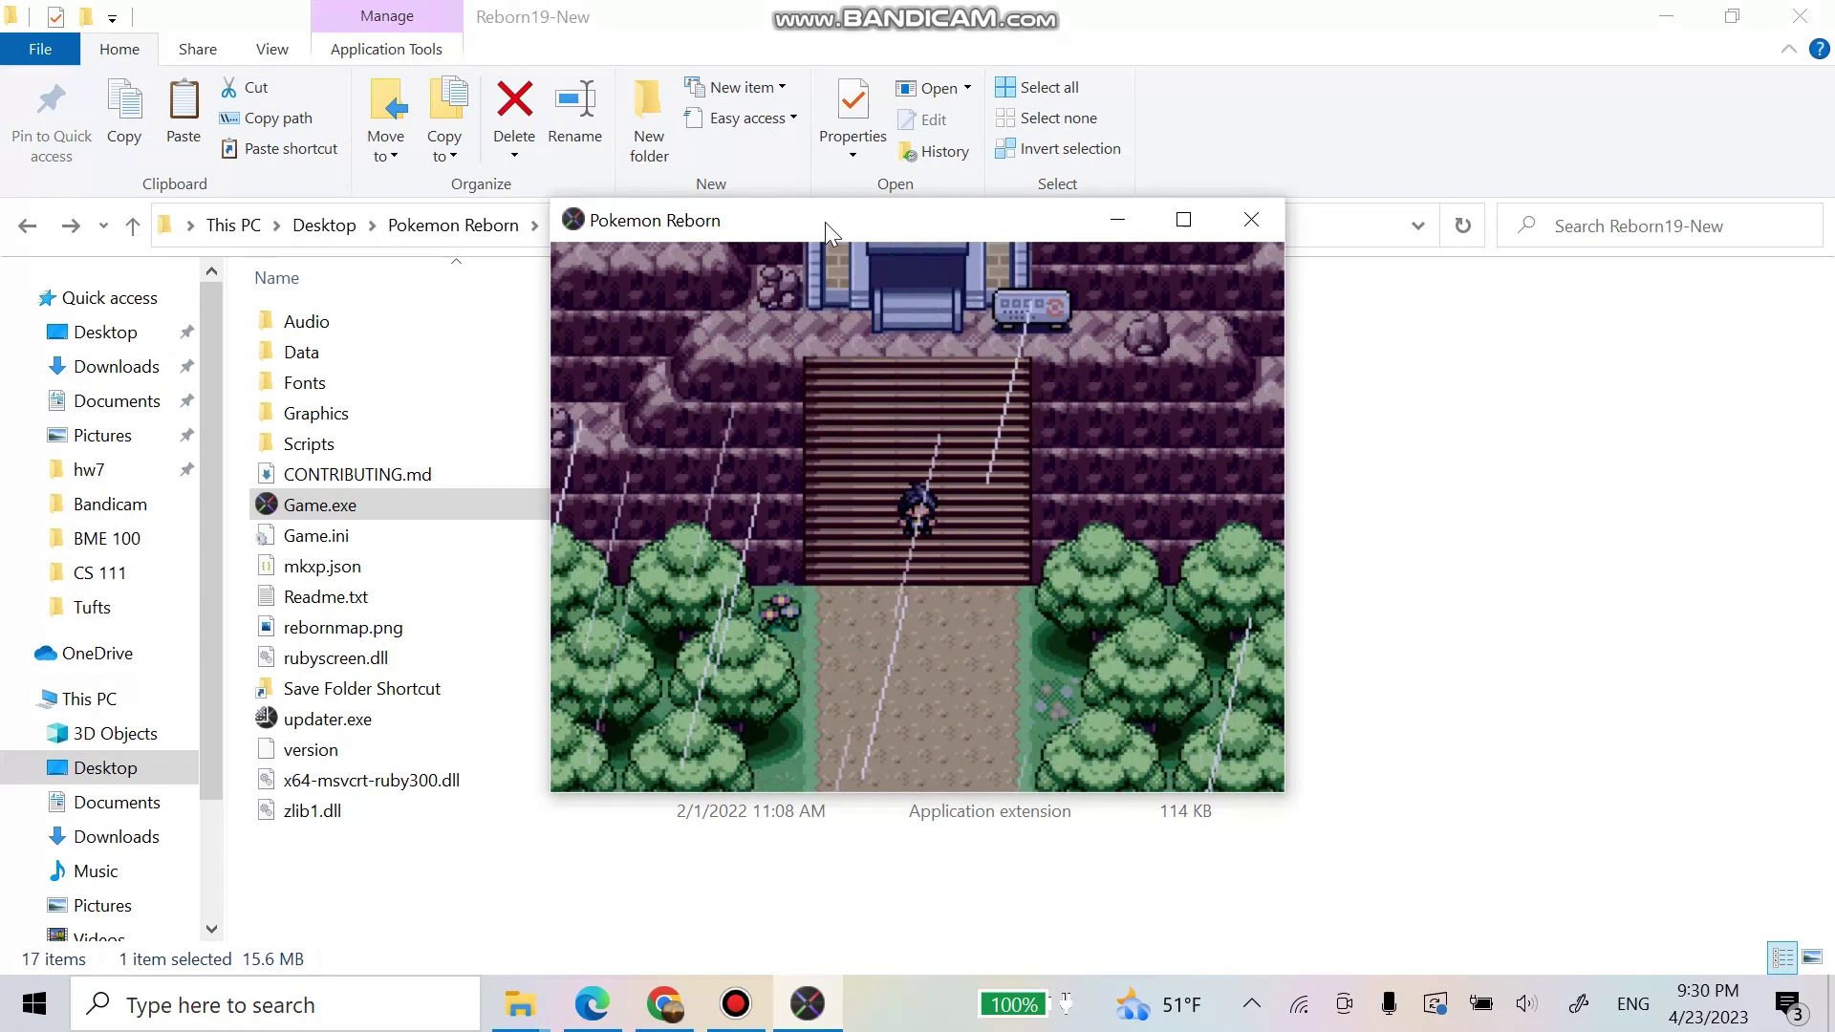
{"action": "key", "text": "Up"}
{"action": "key", "text": "Down"}
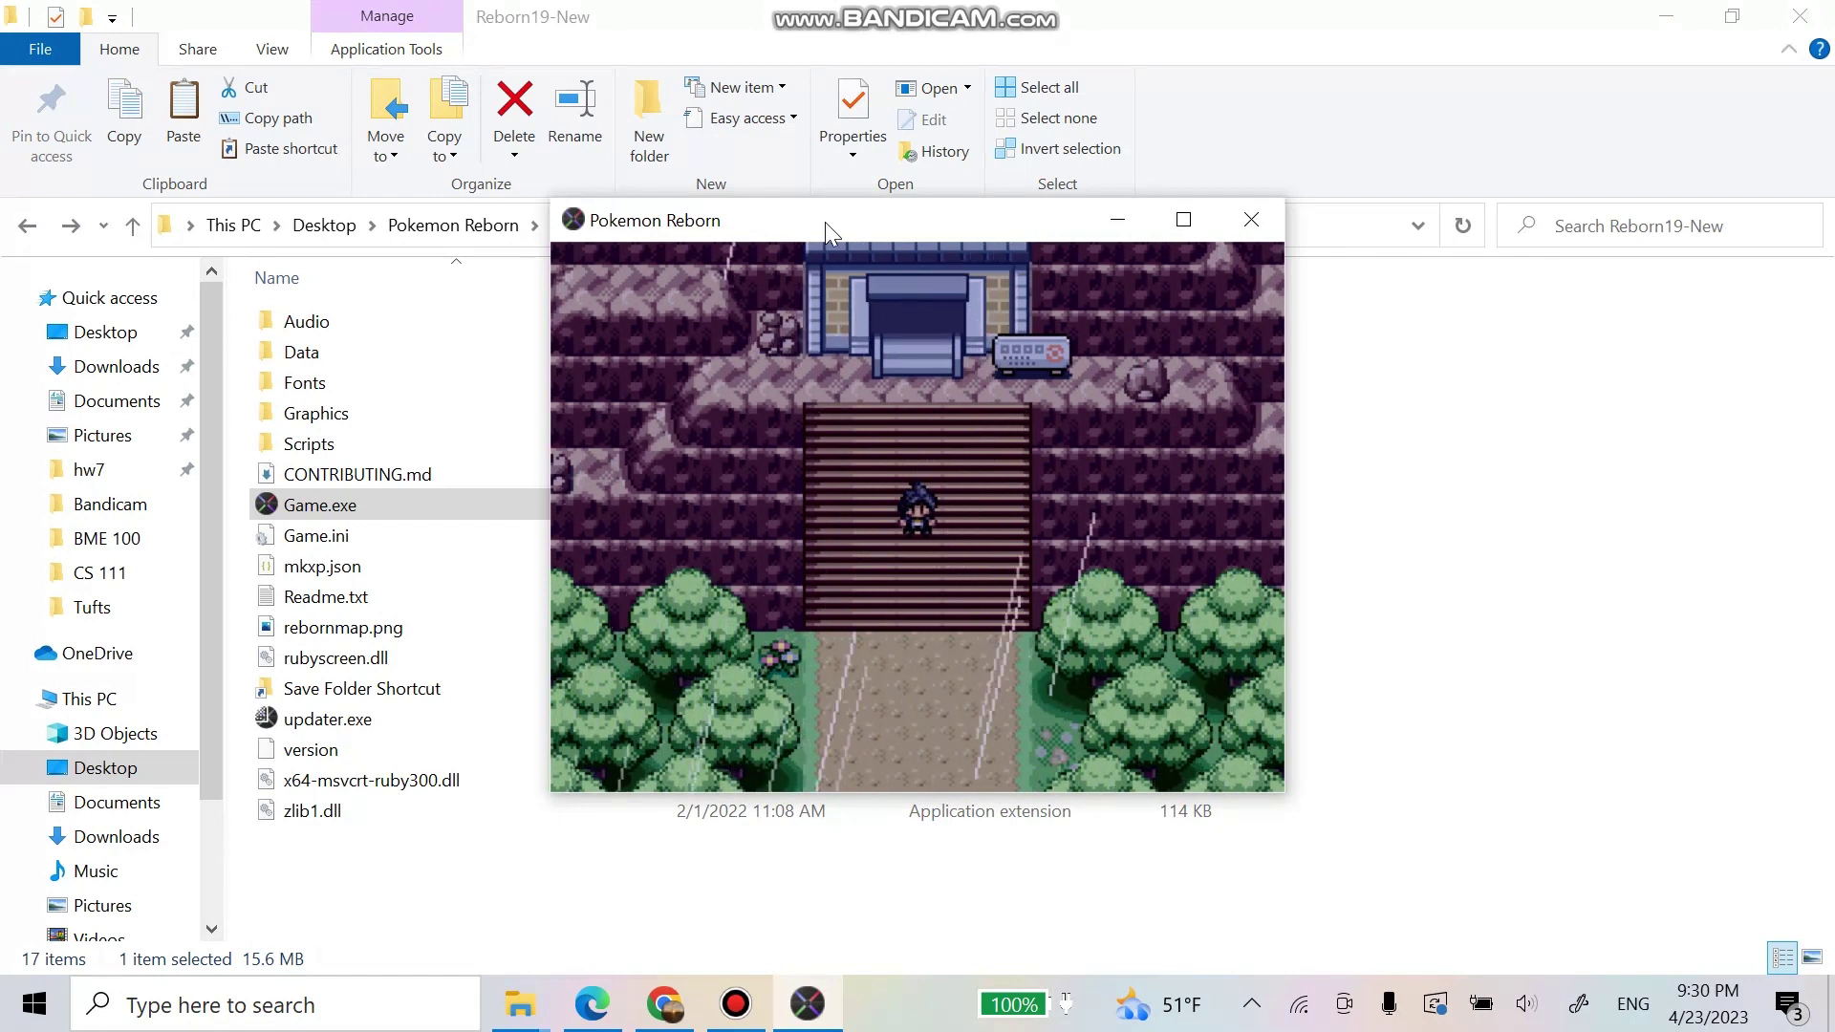
Step: Climb the stairs, save the game to save file 1, and close the game window
{"action": "key", "text": "Up"}
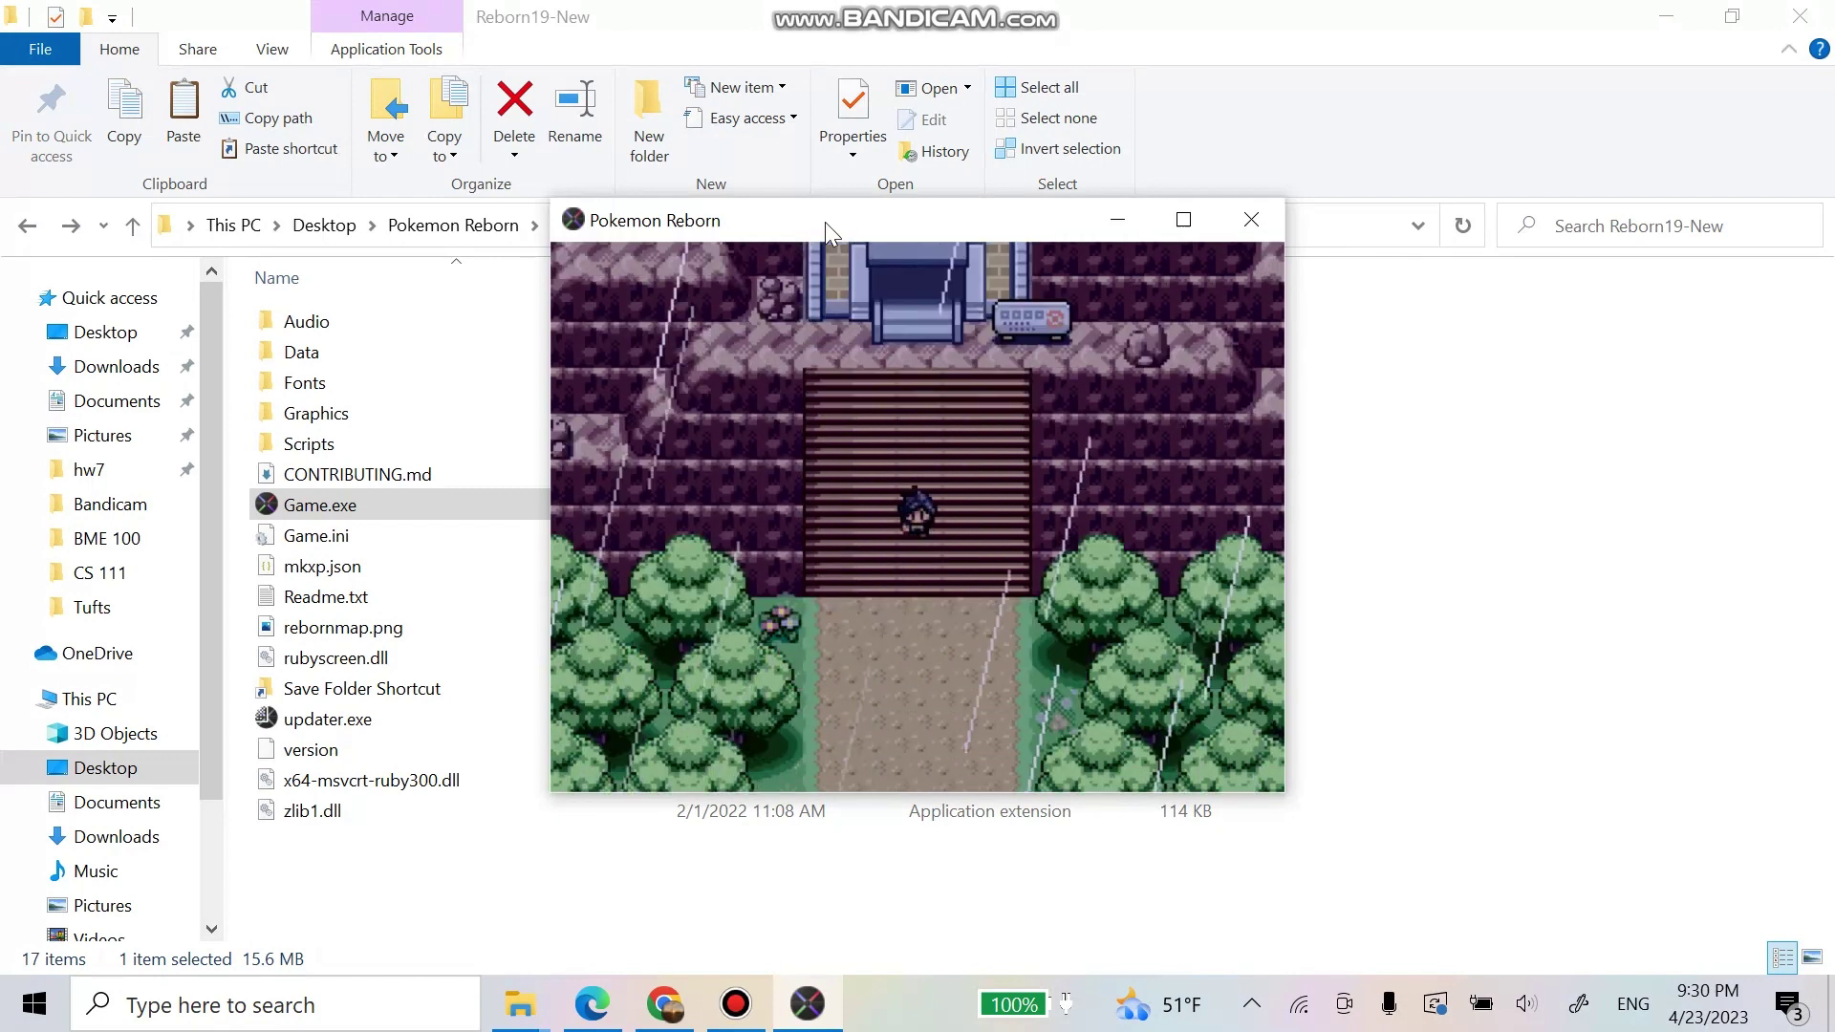
{"action": "key", "text": "Up"}
{"action": "key", "text": "x"}
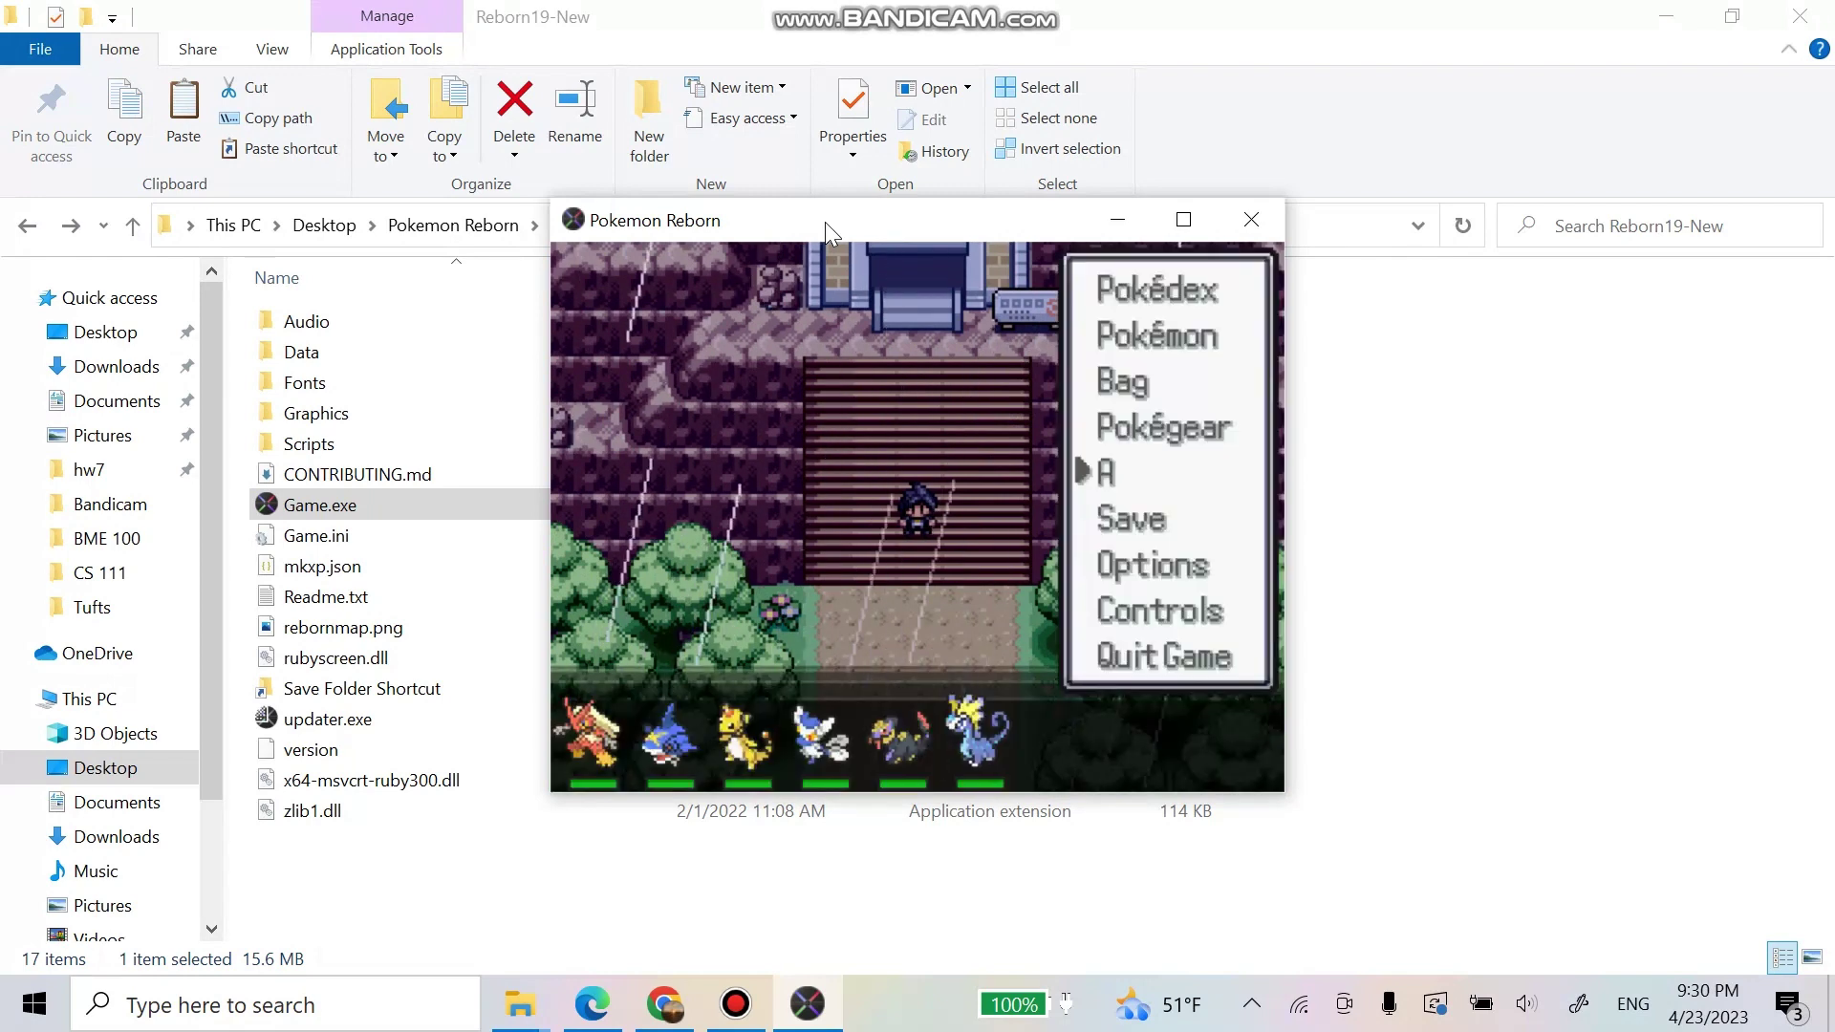
{"action": "key", "text": "c"}
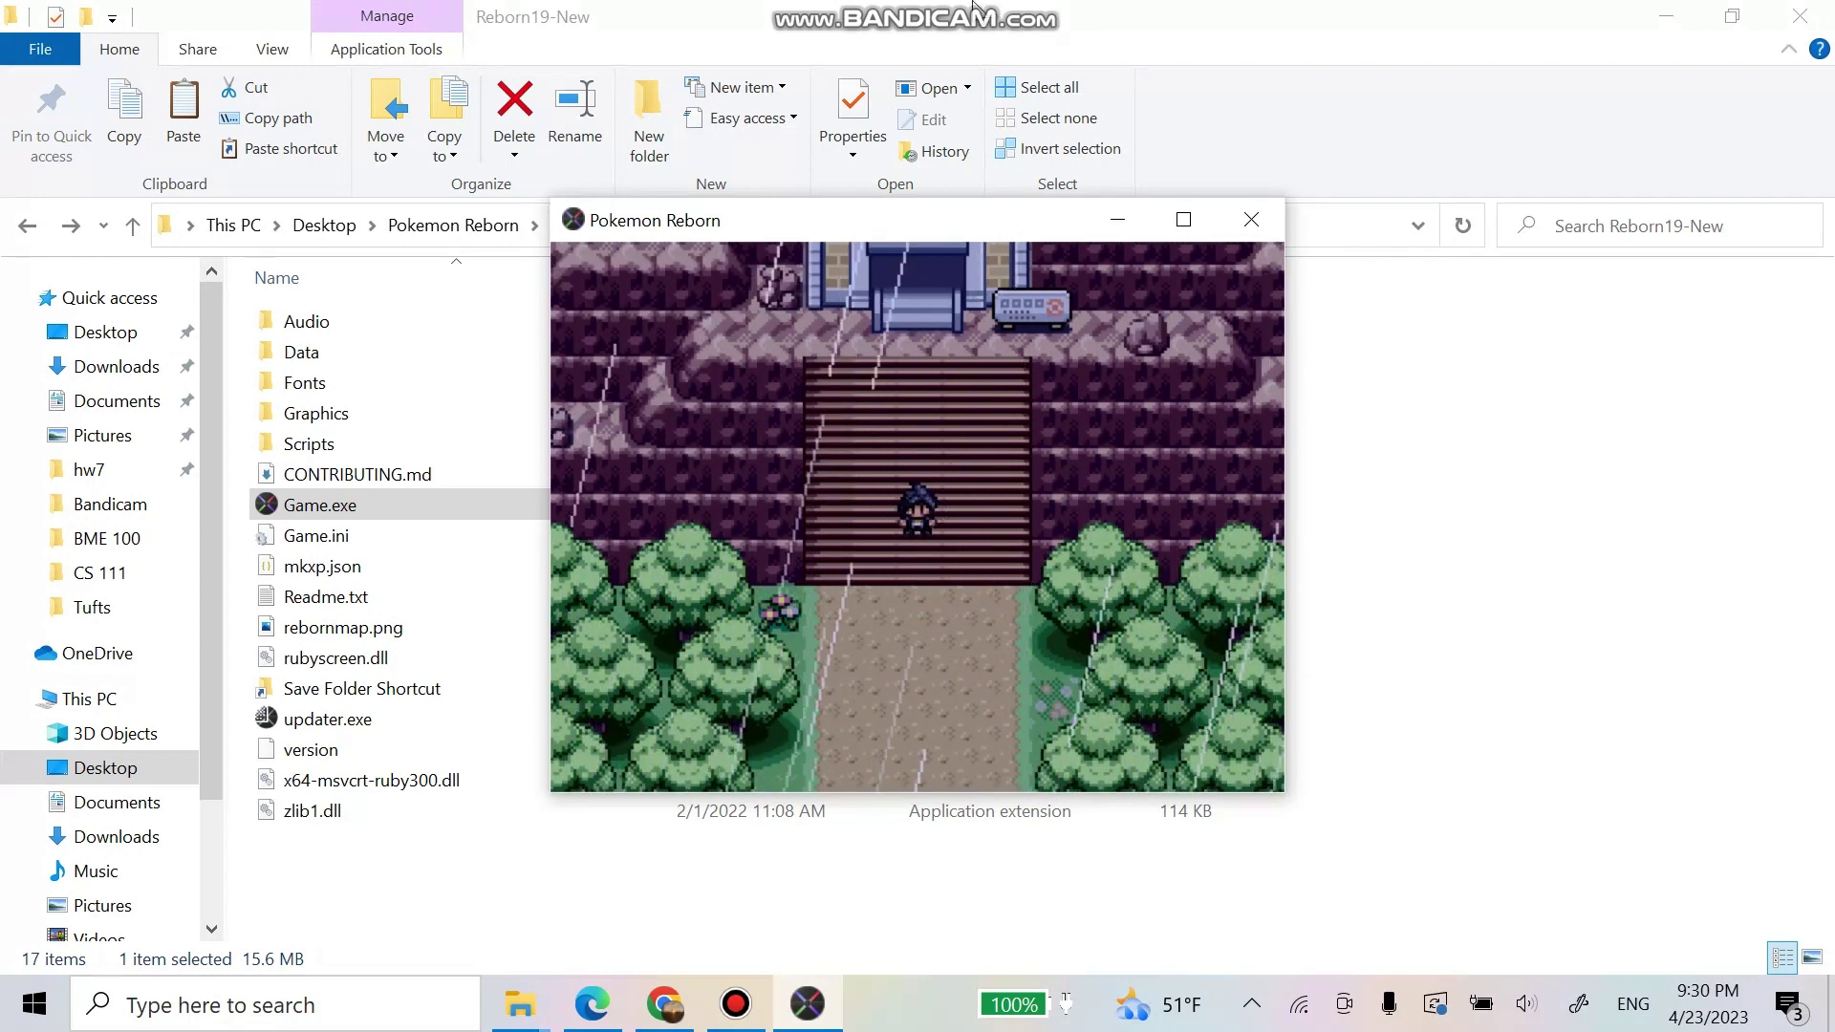
{"action": "key", "text": "alt+F4"}
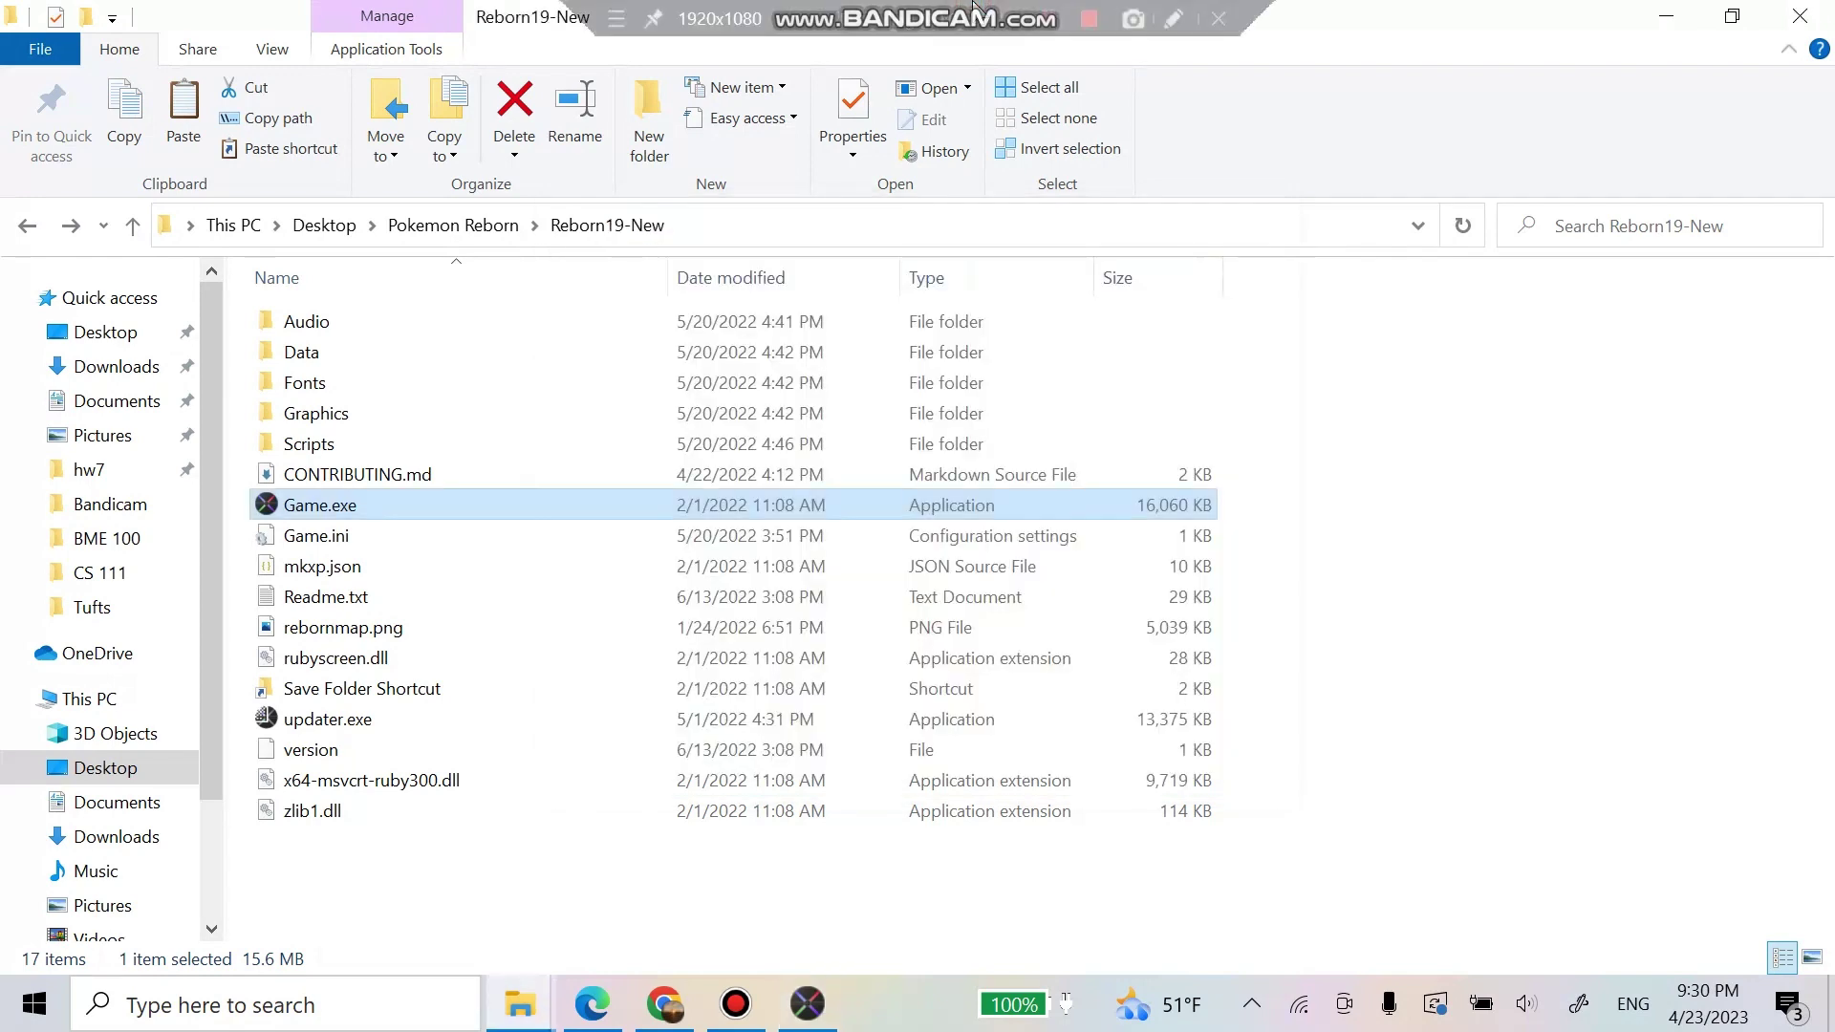
Step: Open Save Folder Shortcut to reach Saved Games > Pokemon Reborn and select Game.rxdata
{"action": "double_click", "coordinate": [362, 689]}
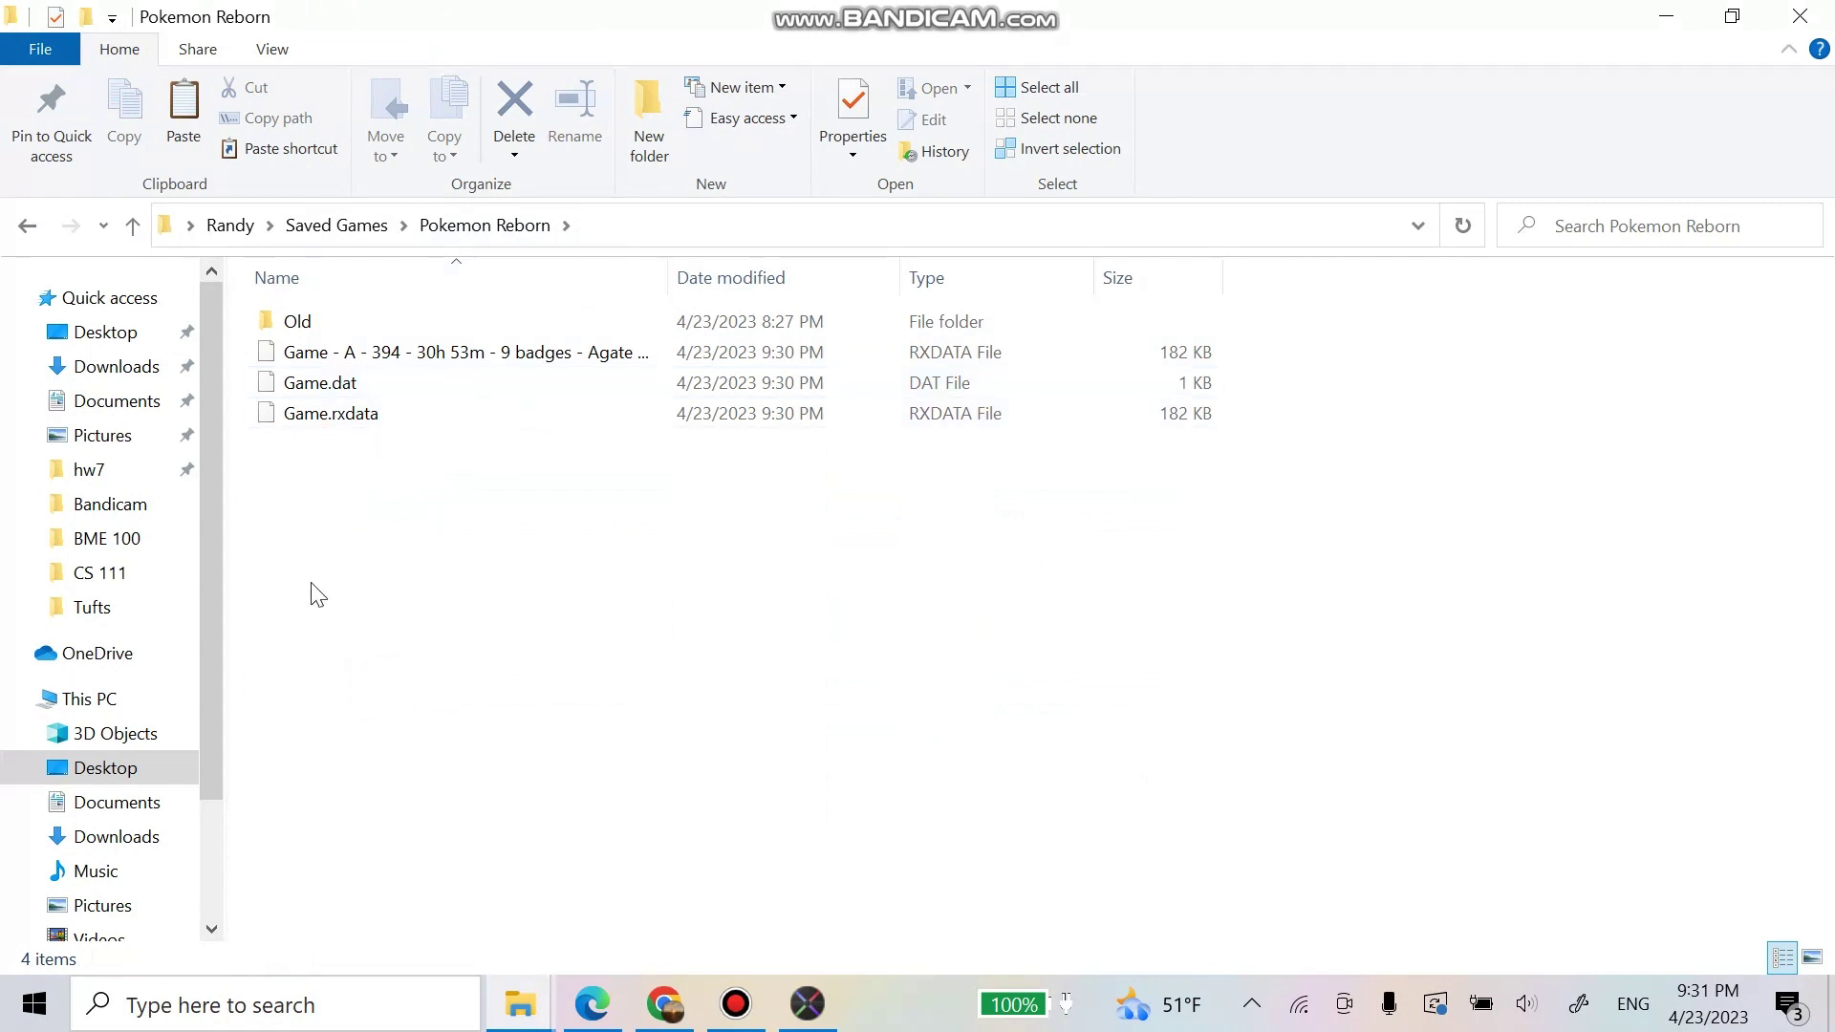
{"action": "left_click", "coordinate": [314, 420]}
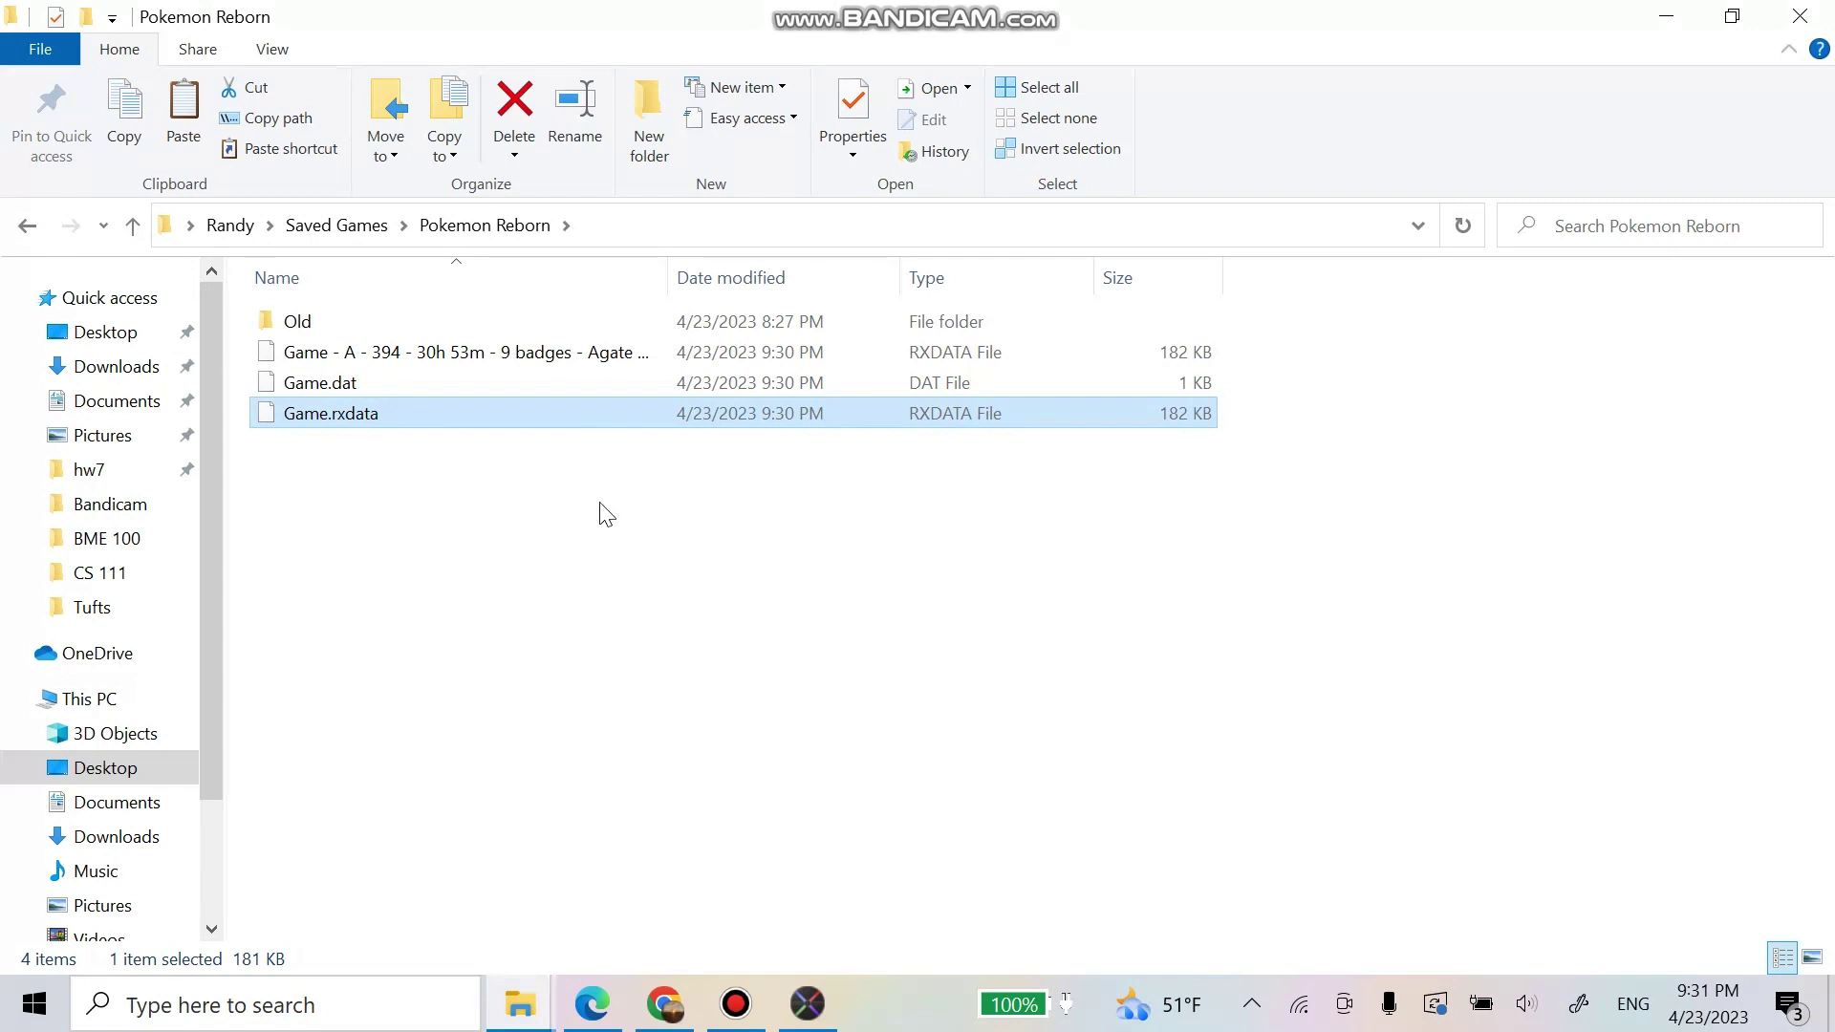
Step: Paste a copy of Game.rxdata and rename the copy to Game_2.rxdata
{"action": "left_click", "coordinate": [699, 573]}
{"action": "key", "text": "ctrl+v"}
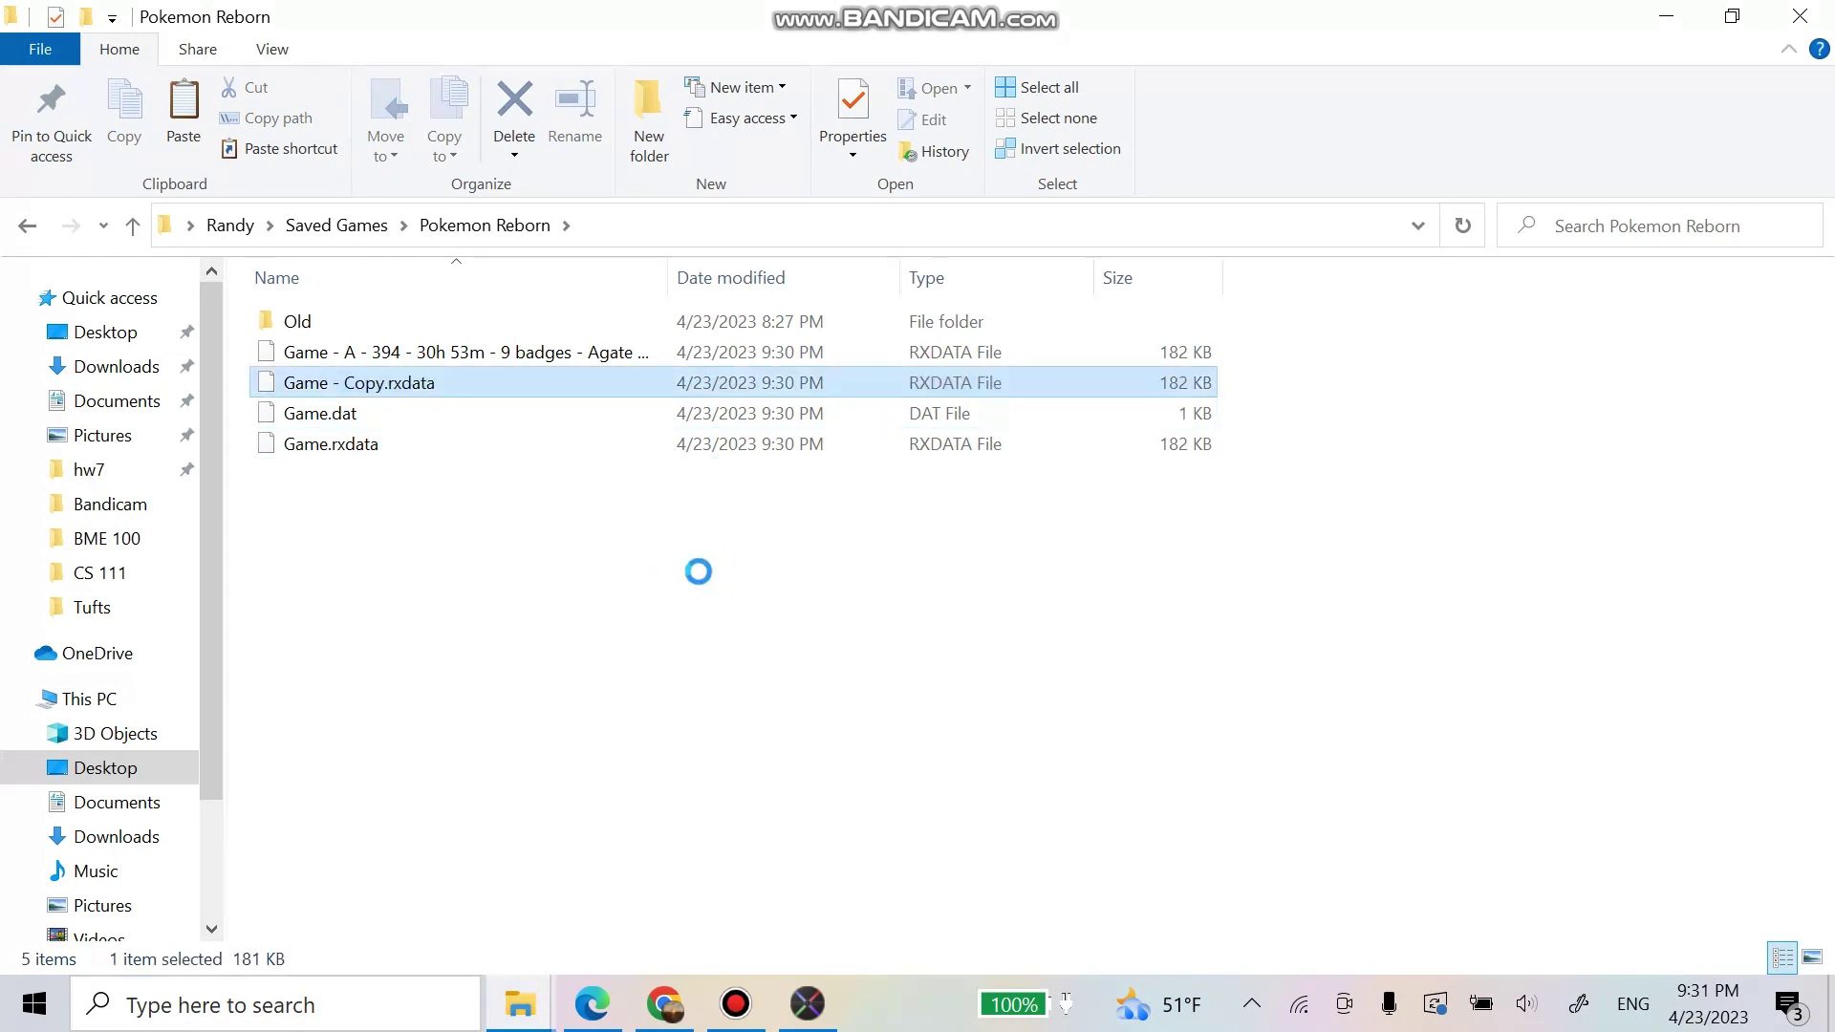
{"action": "left_click", "coordinate": [383, 409]}
{"action": "left_click", "coordinate": [381, 385]}
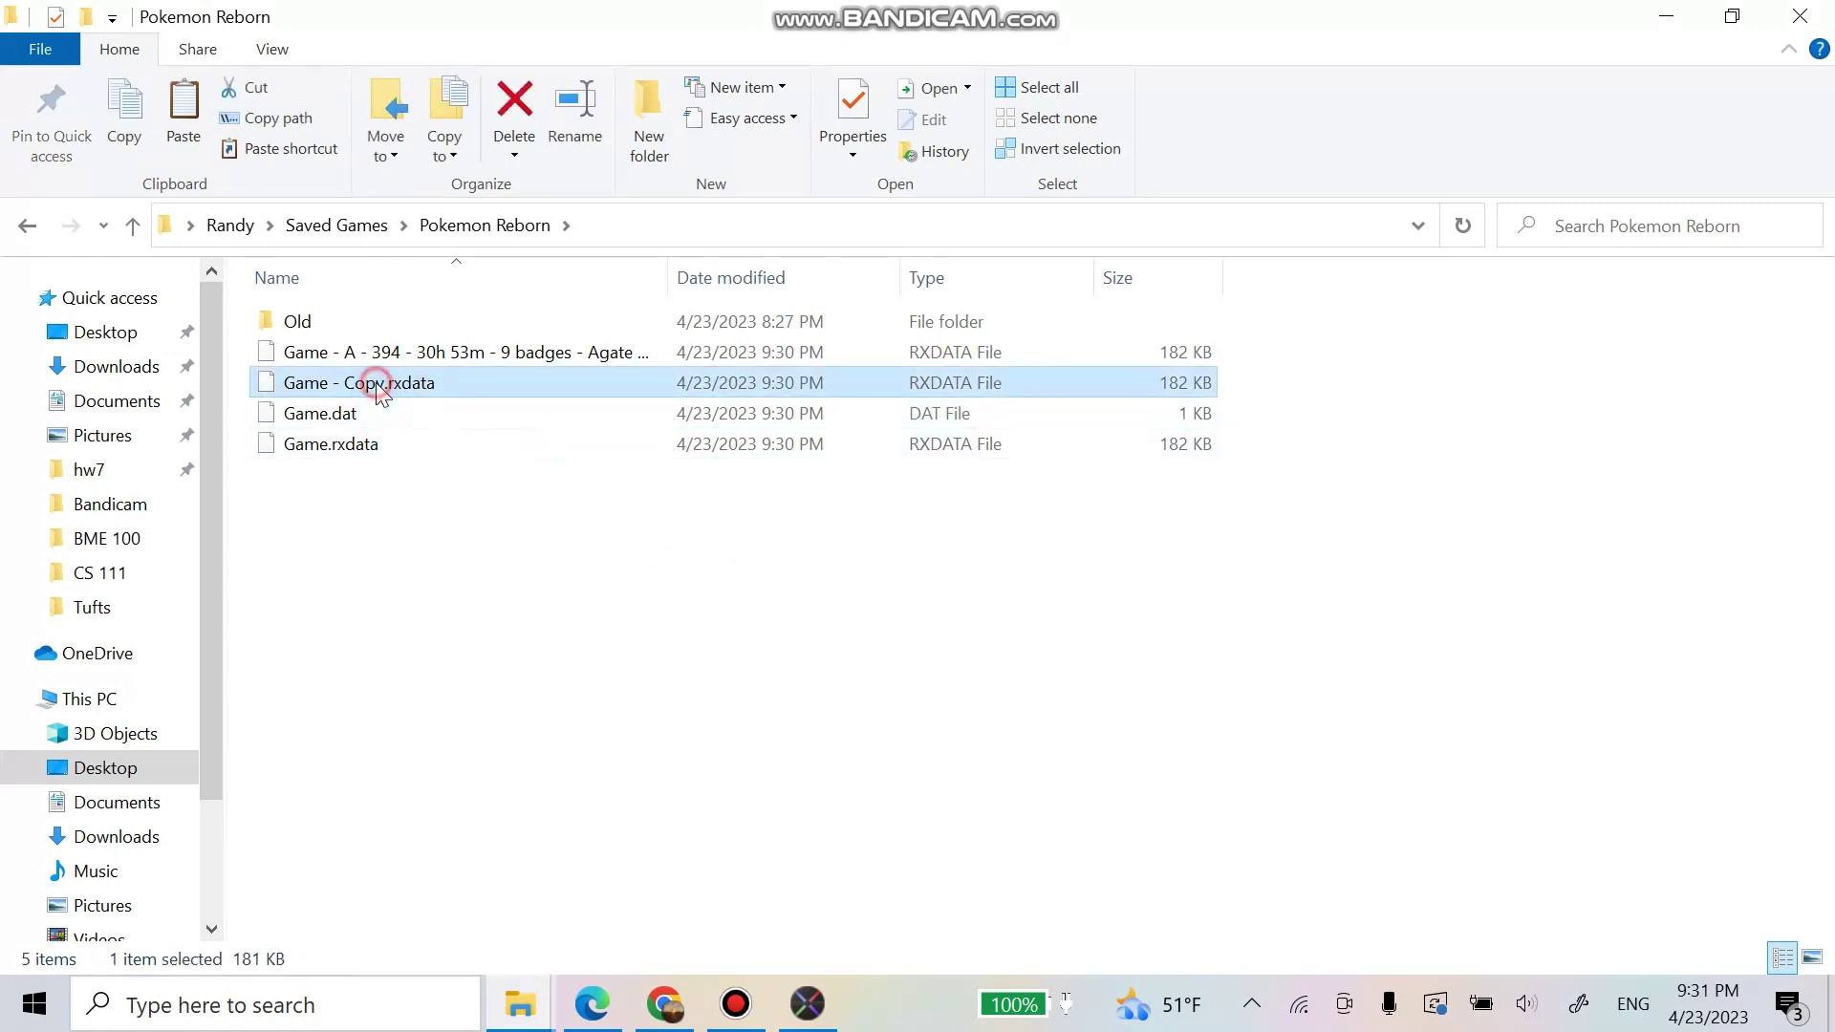
{"action": "left_click", "coordinate": [385, 385]}
{"action": "key", "text": "Right"}
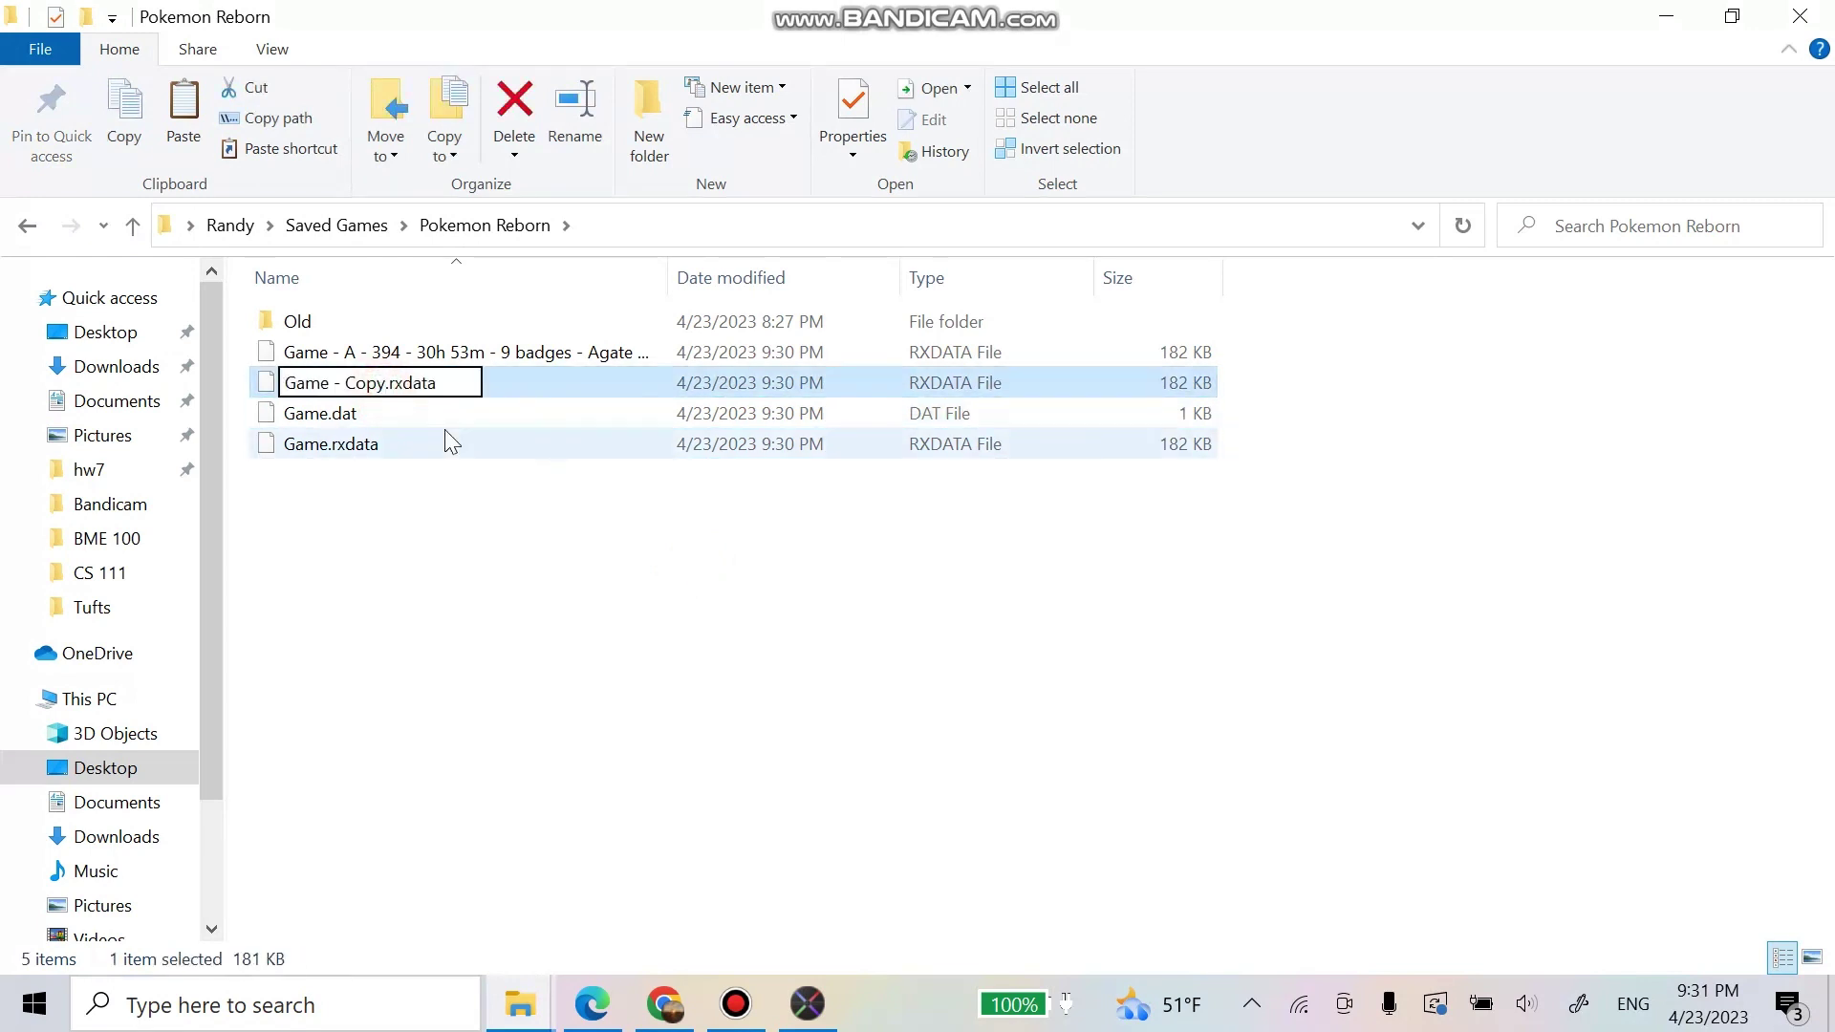
{"action": "key", "text": "BackSpace"}
{"action": "key", "text": "BackSpace"}
{"action": "key", "text": "BackSpace"}
{"action": "key", "text": "BackSpace"}
{"action": "key", "text": "BackSpace"}
{"action": "key", "text": "BackSpace"}
{"action": "key", "text": "BackSpace"}
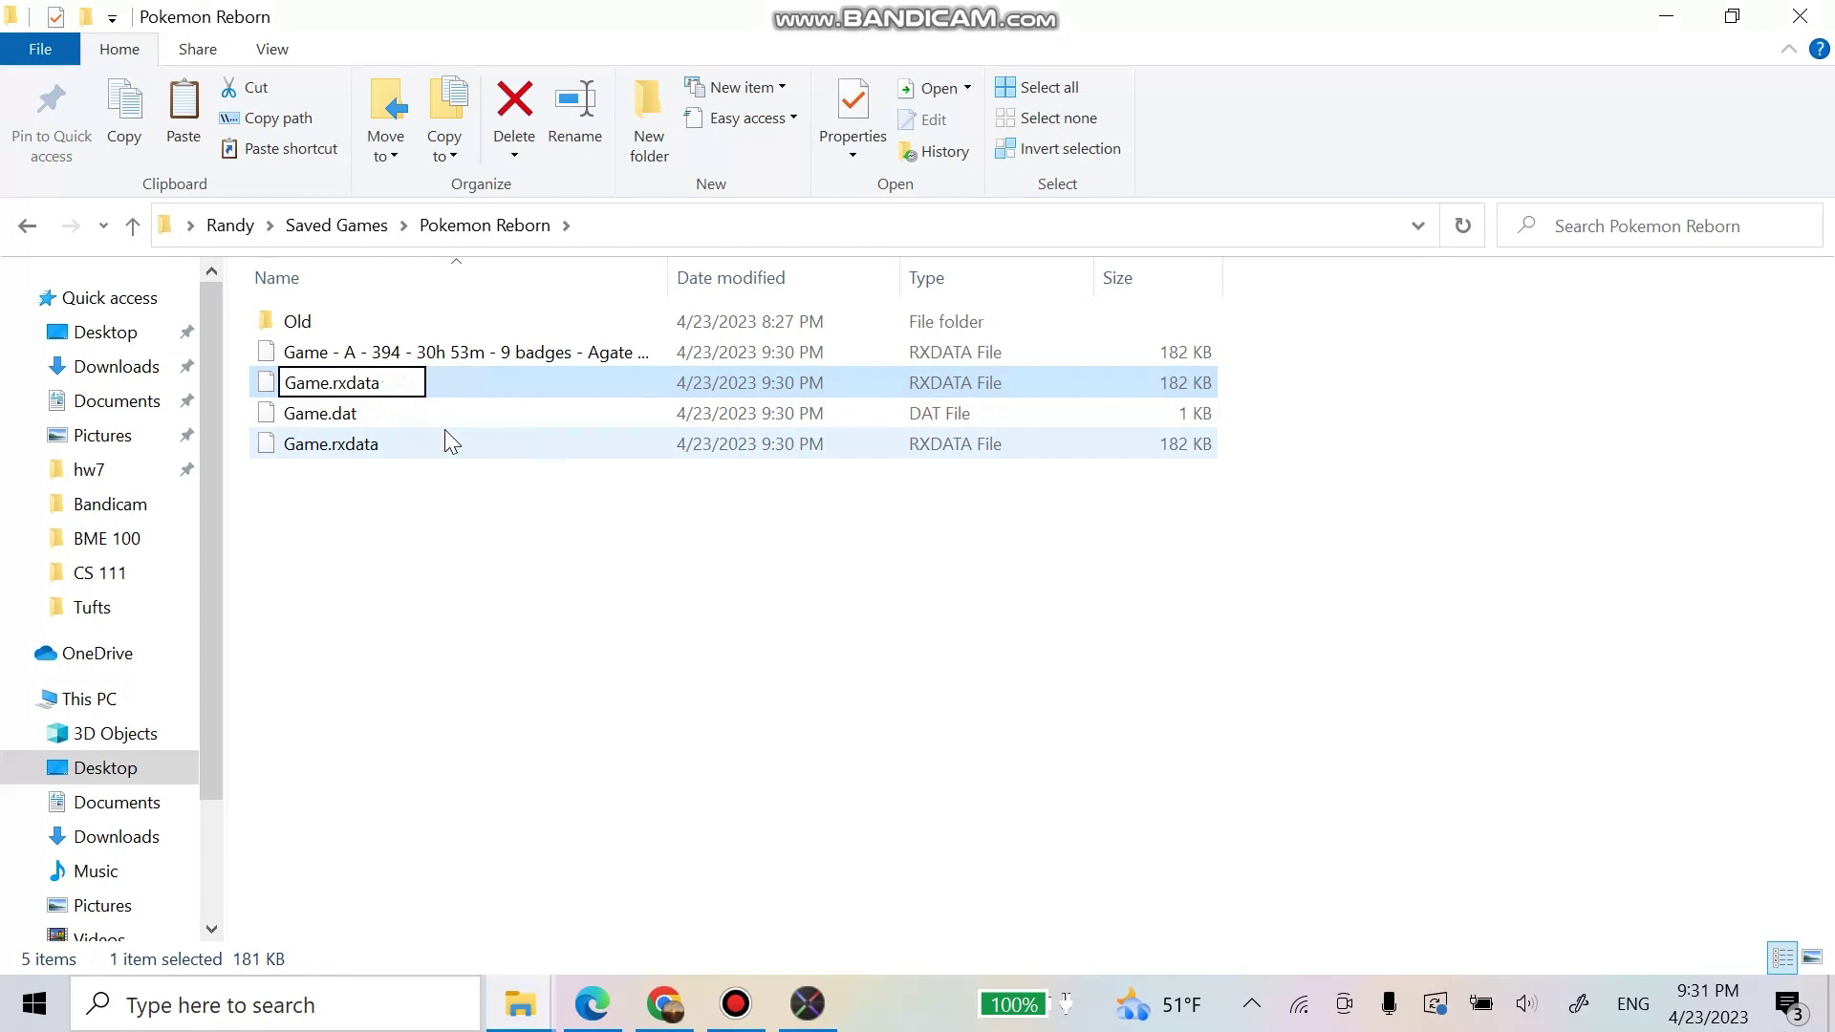
{"action": "type", "text": "_2"}
{"action": "key", "text": "Return"}
Step: Check Game.rxdata and Game_2.rxdata, then bring the Pokemon Reborn window back
{"action": "left_click", "coordinate": [409, 414]}
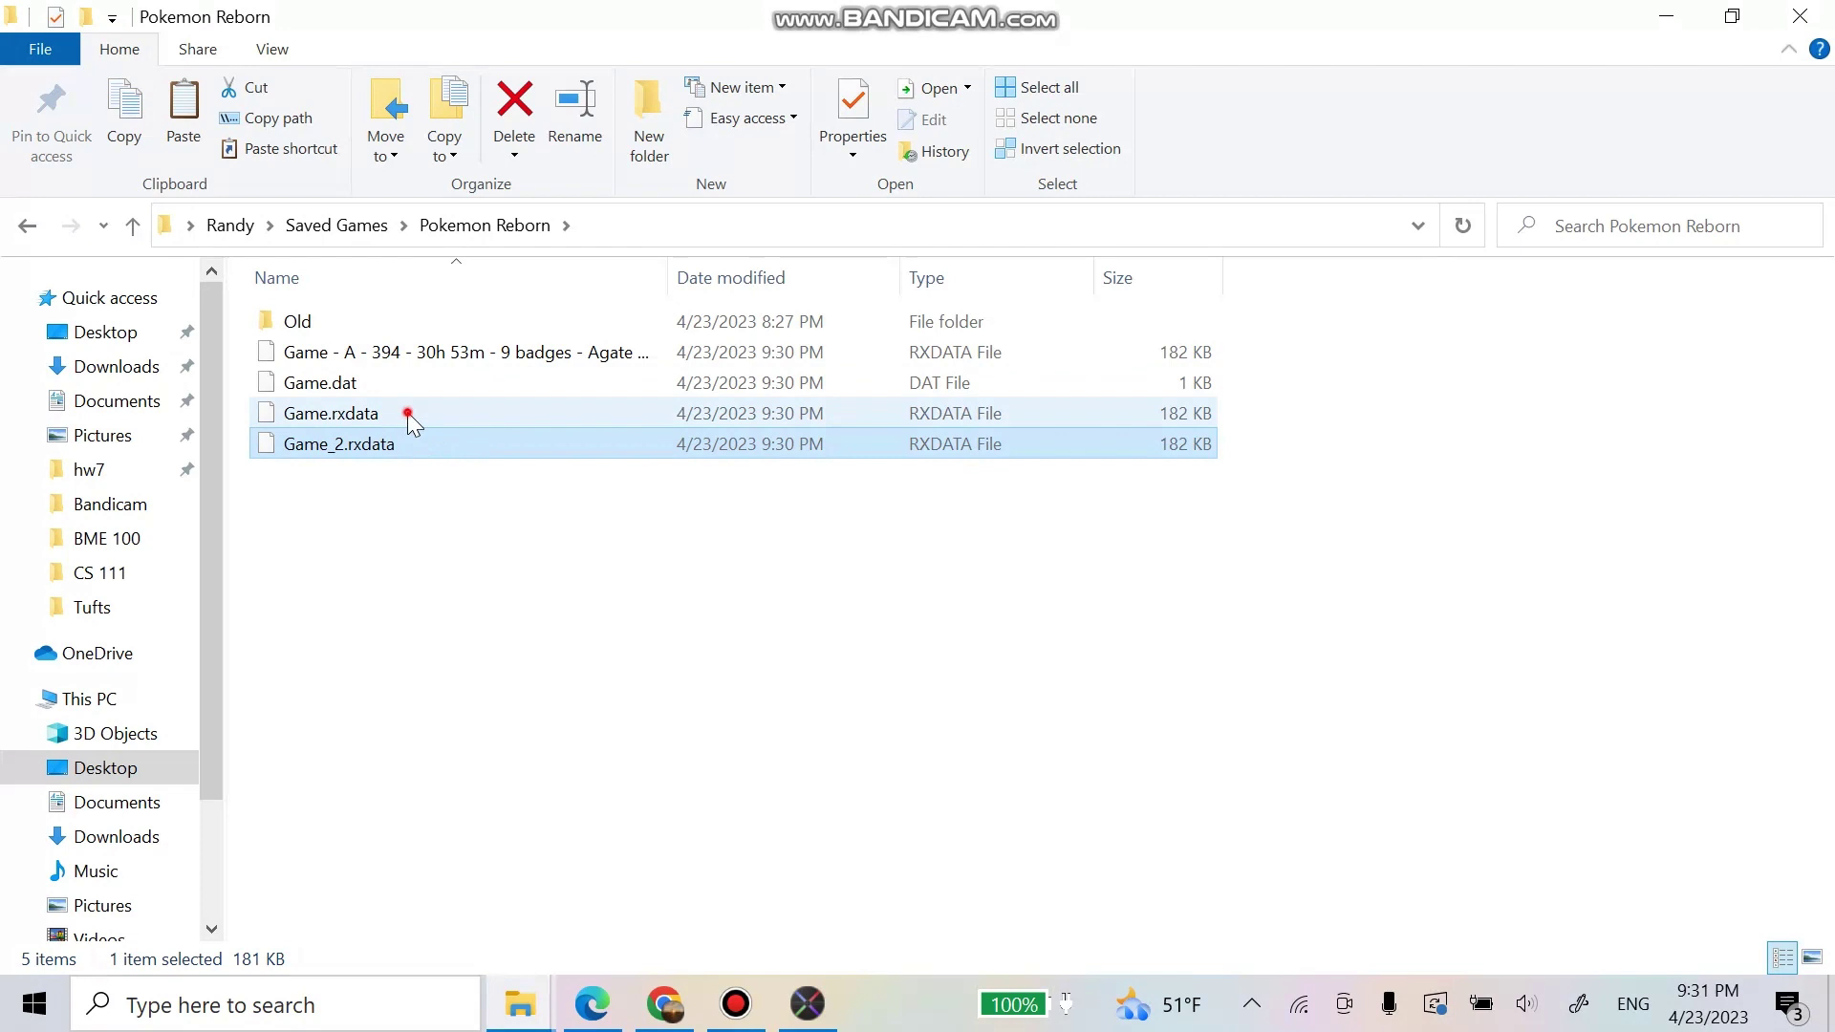
{"action": "left_click", "coordinate": [411, 443]}
{"action": "left_click", "coordinate": [389, 411]}
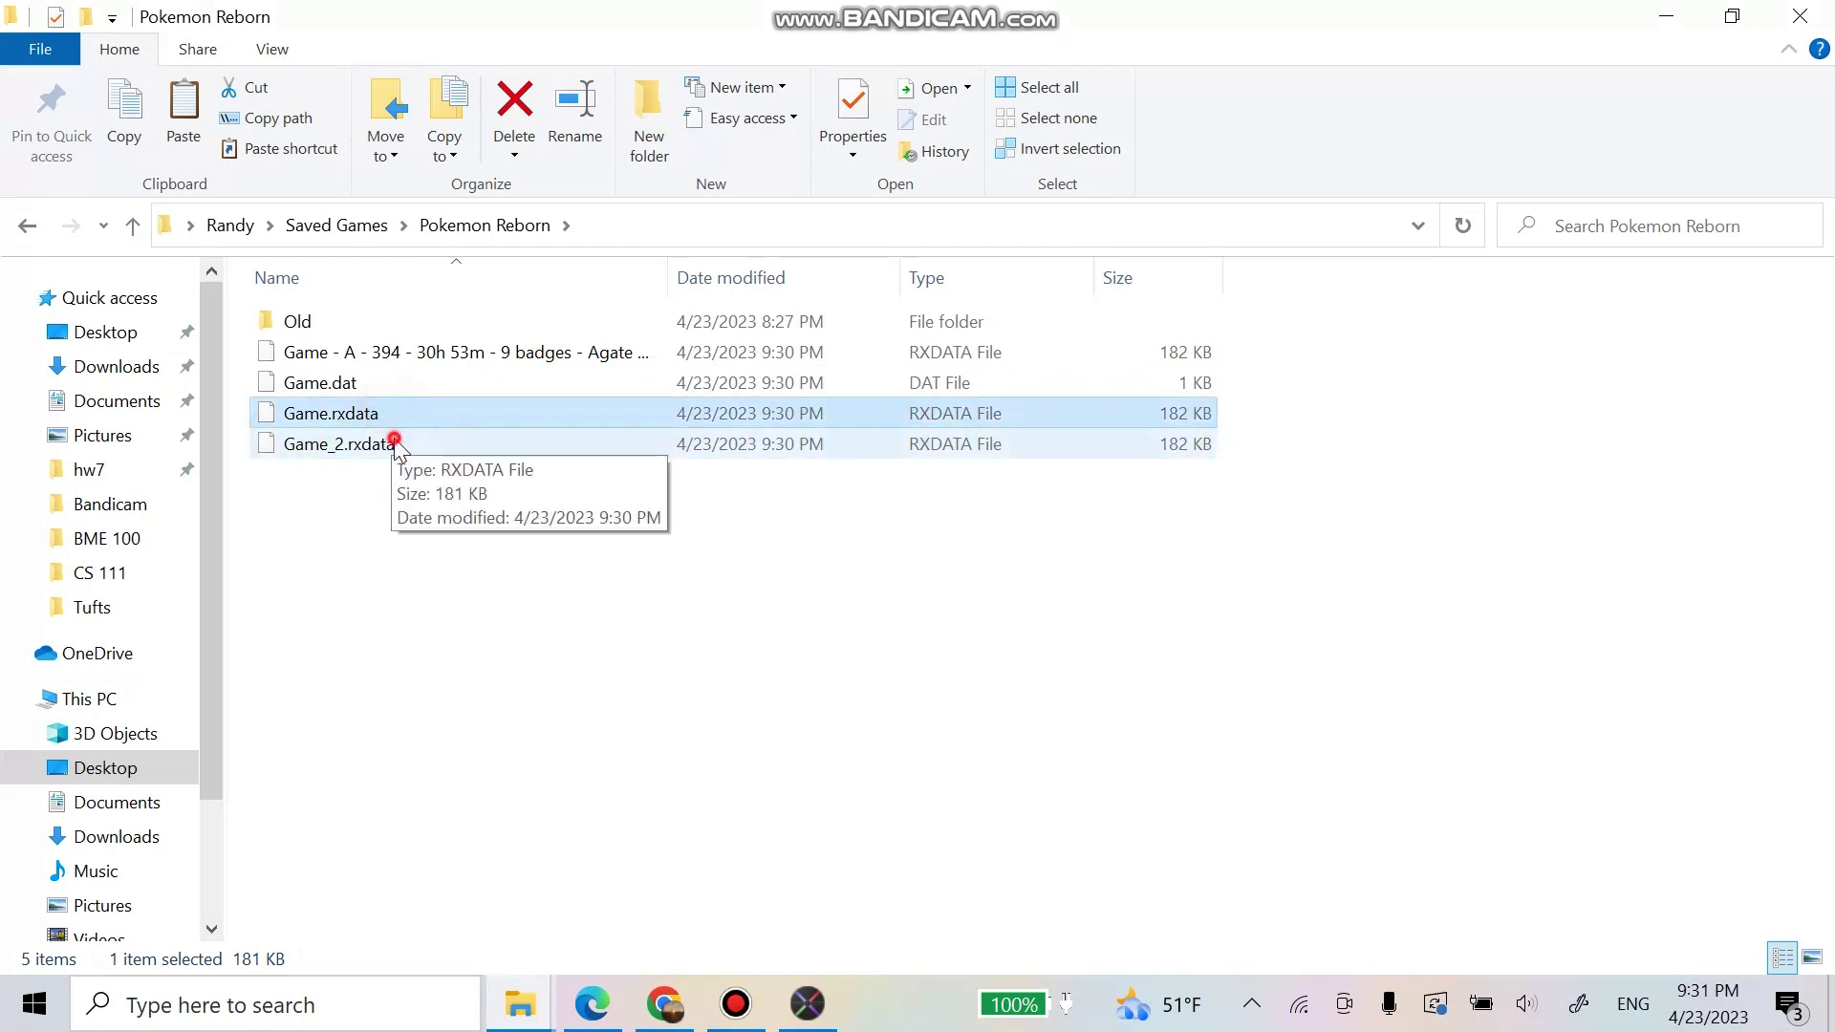
{"action": "left_click", "coordinate": [393, 442]}
{"action": "left_click", "coordinate": [805, 1001]}
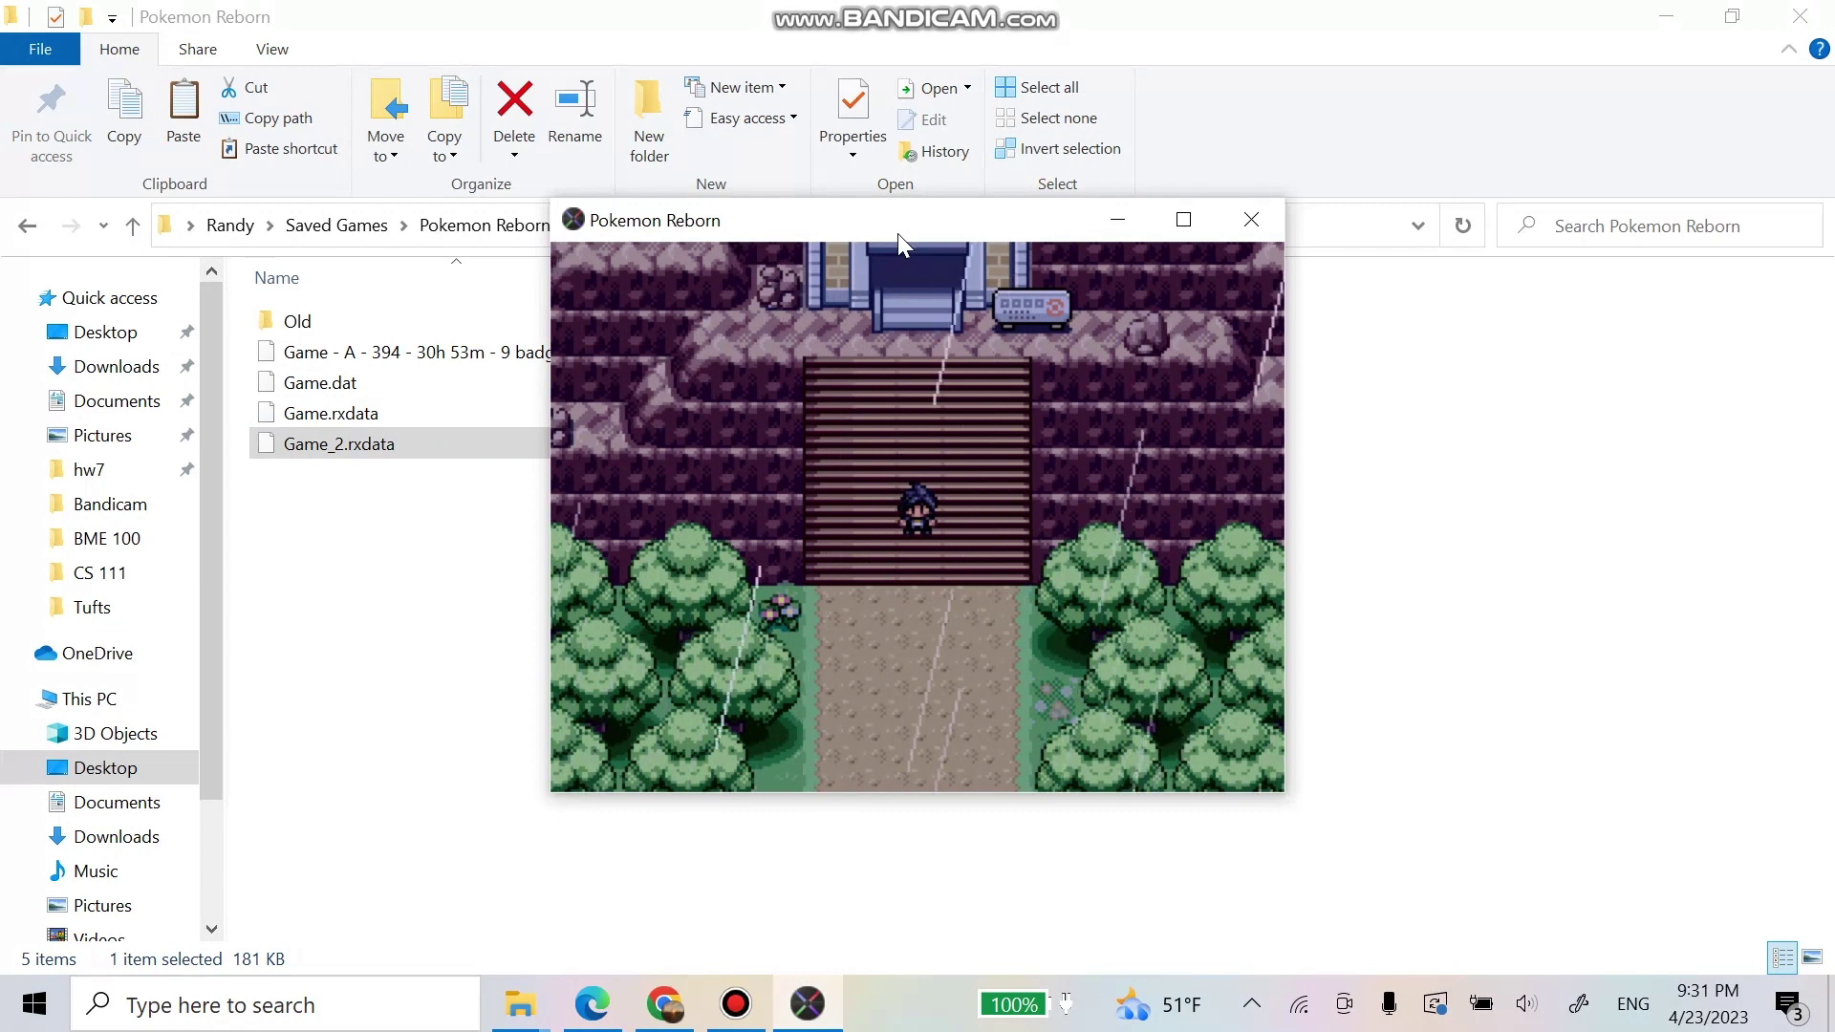
Step: Reset the game with F12 and continue Save Slot 2 from Other Save Files
{"action": "key", "text": "F12"}
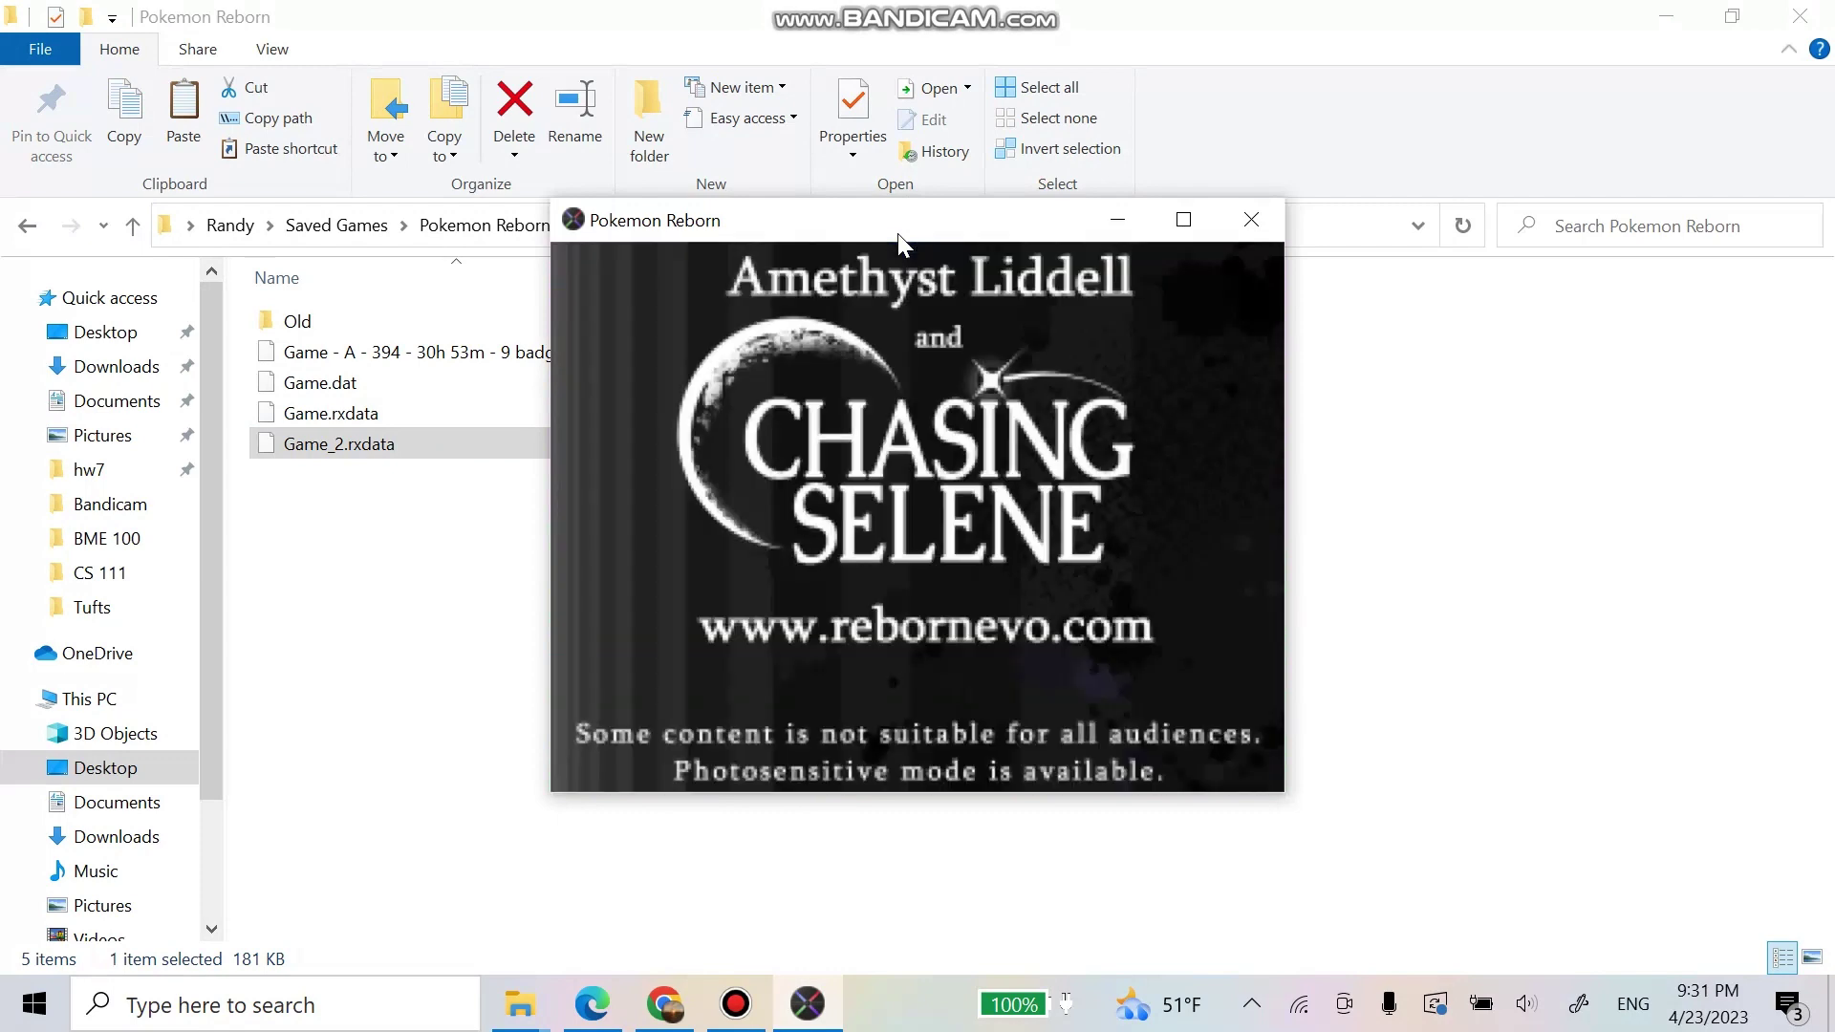
{"action": "key", "text": "Return"}
{"action": "key", "text": "Down"}
{"action": "key", "text": "Down"}
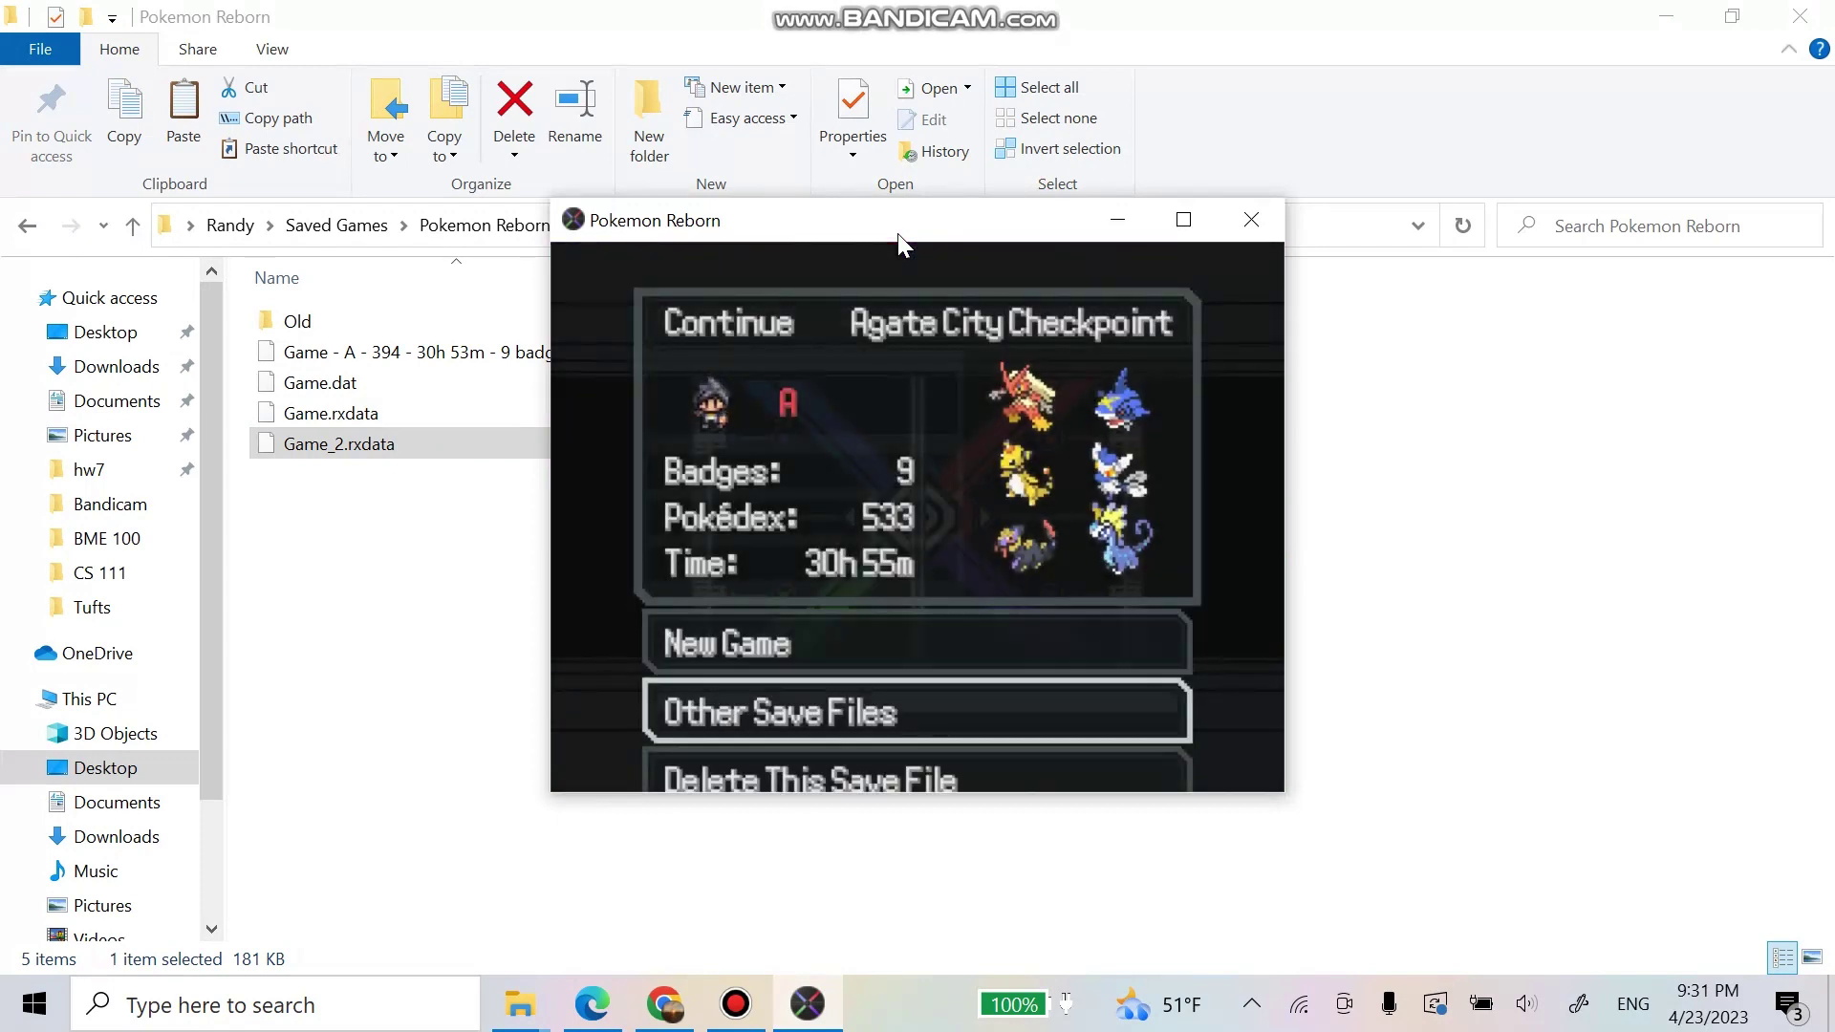
{"action": "key", "text": "Return"}
{"action": "key", "text": "Down"}
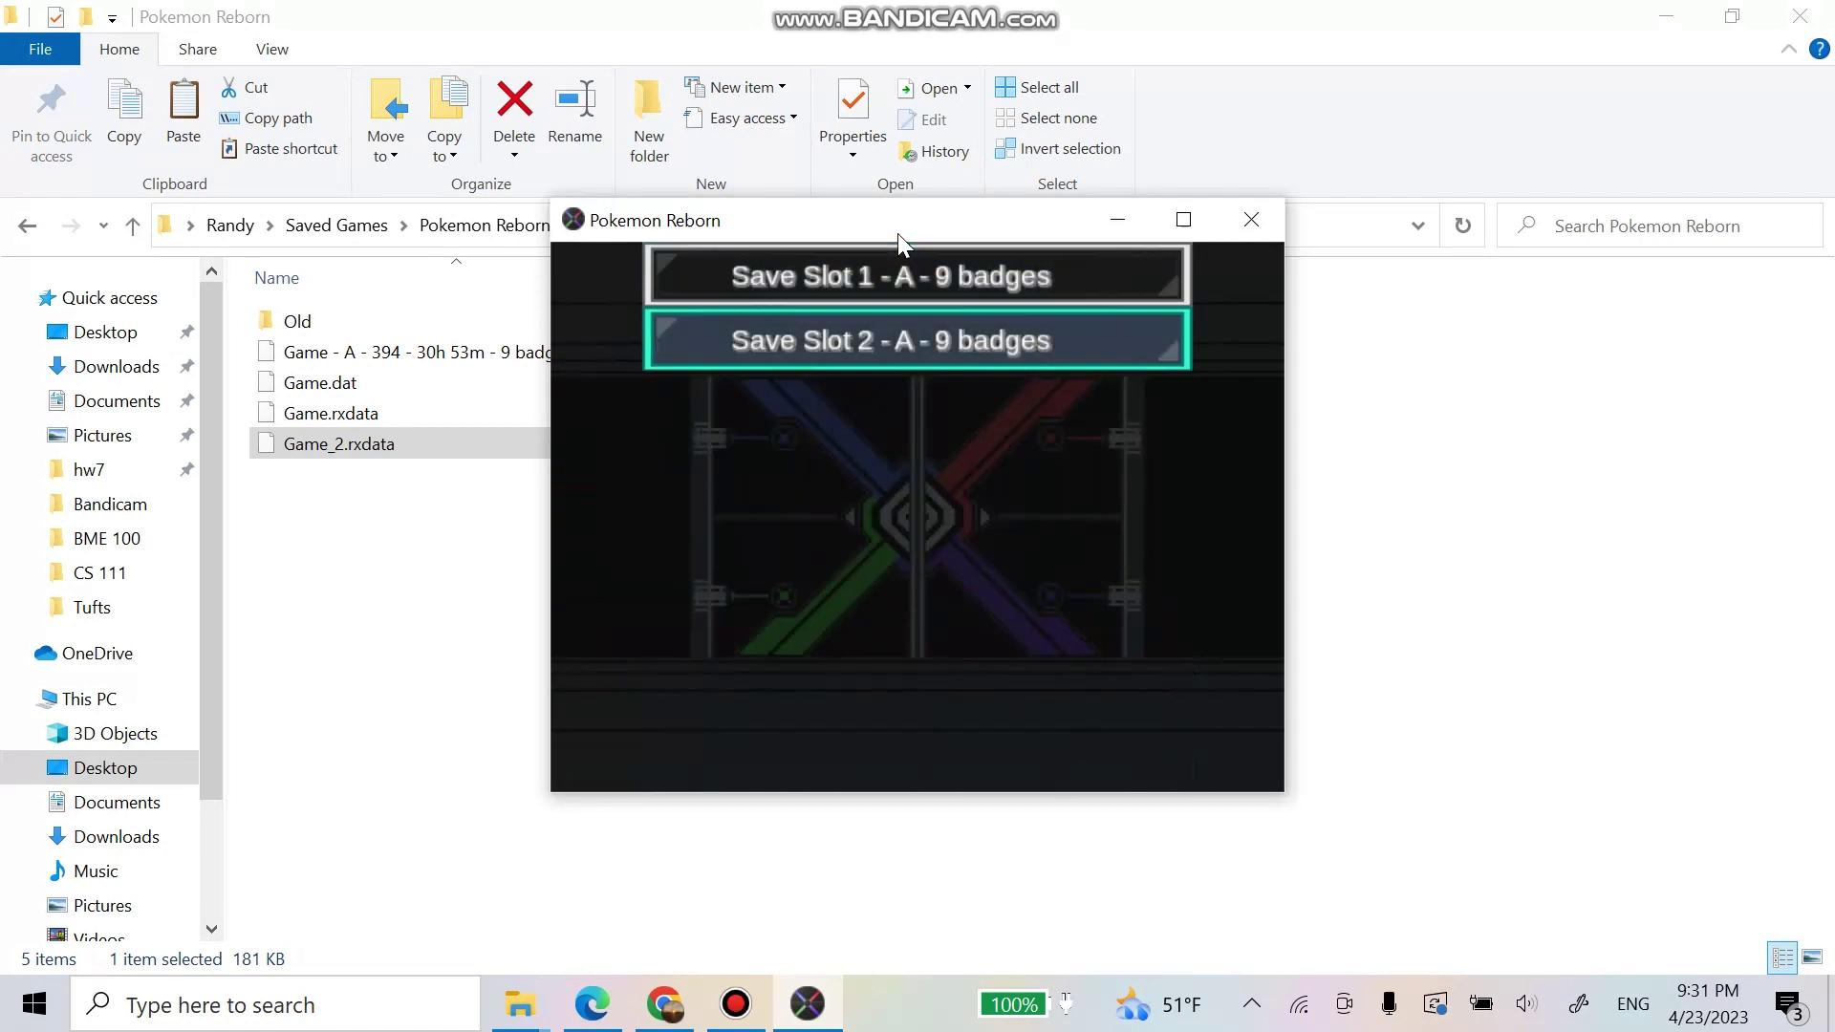
{"action": "key", "text": "Up"}
{"action": "key", "text": "Down"}
{"action": "key", "text": "Up"}
{"action": "key", "text": "Down"}
{"action": "key", "text": "Return"}
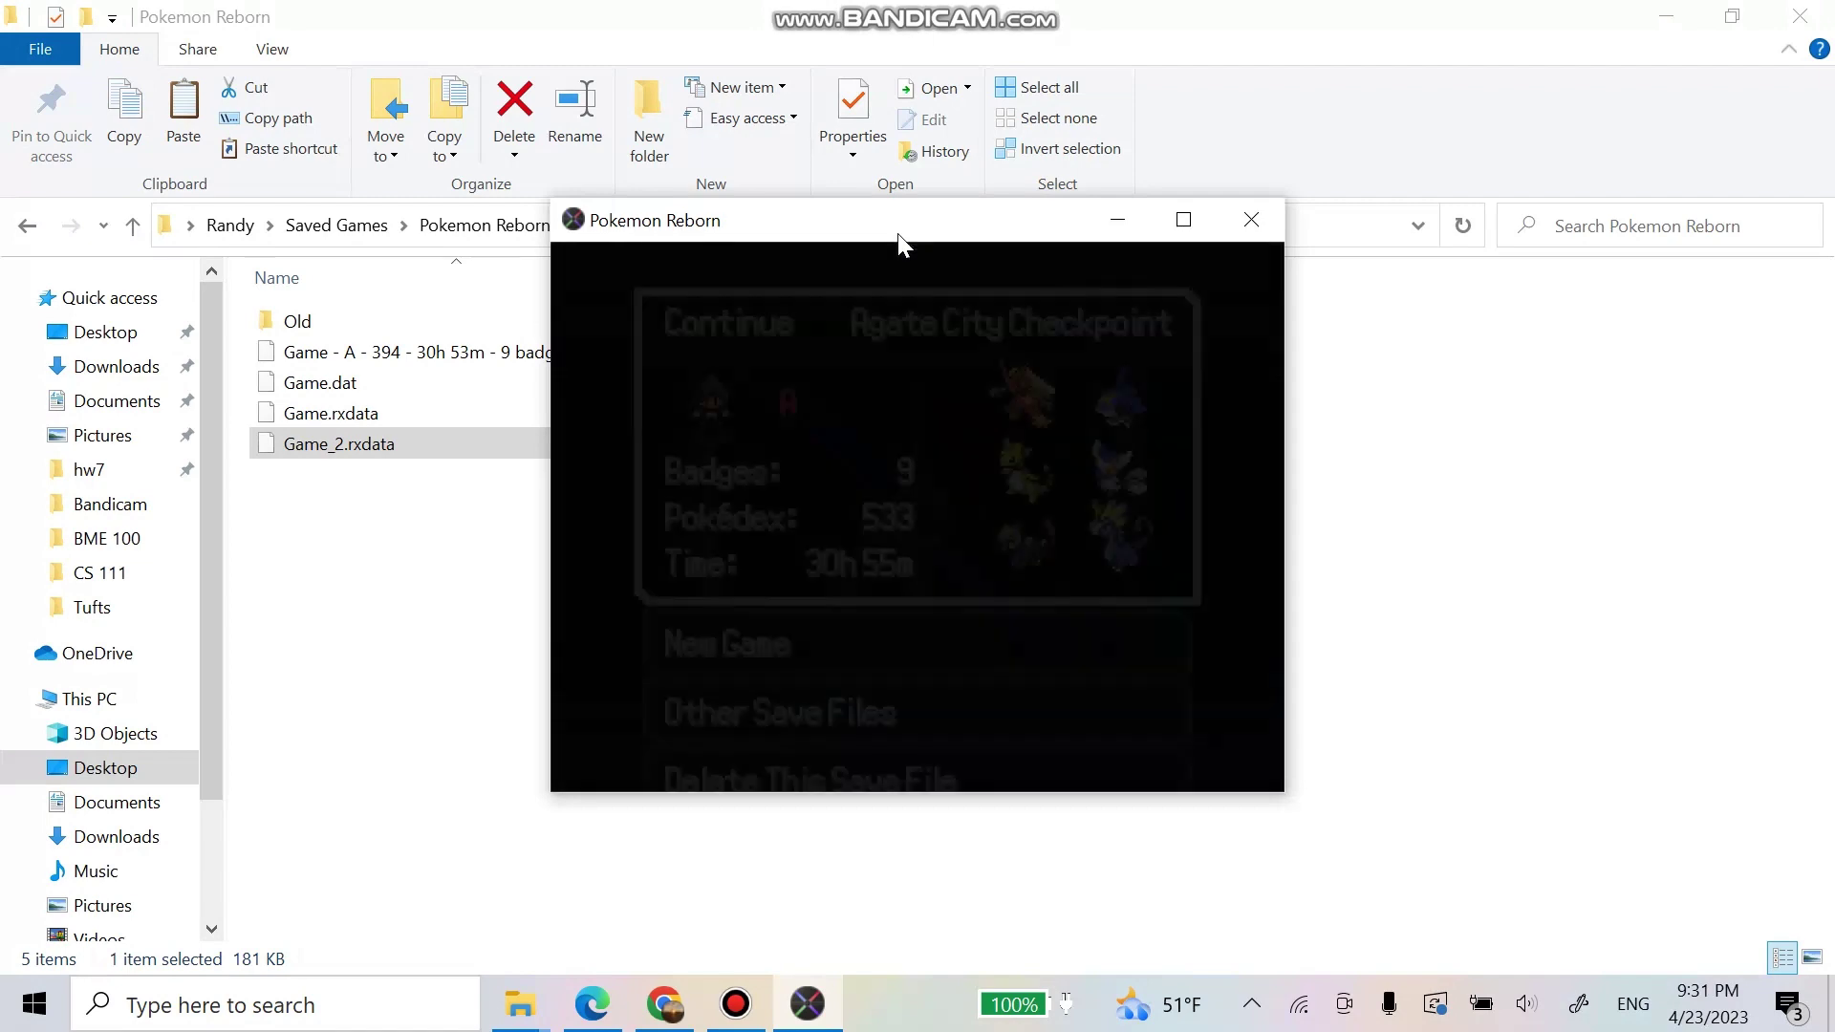
{"action": "key", "text": "Return"}
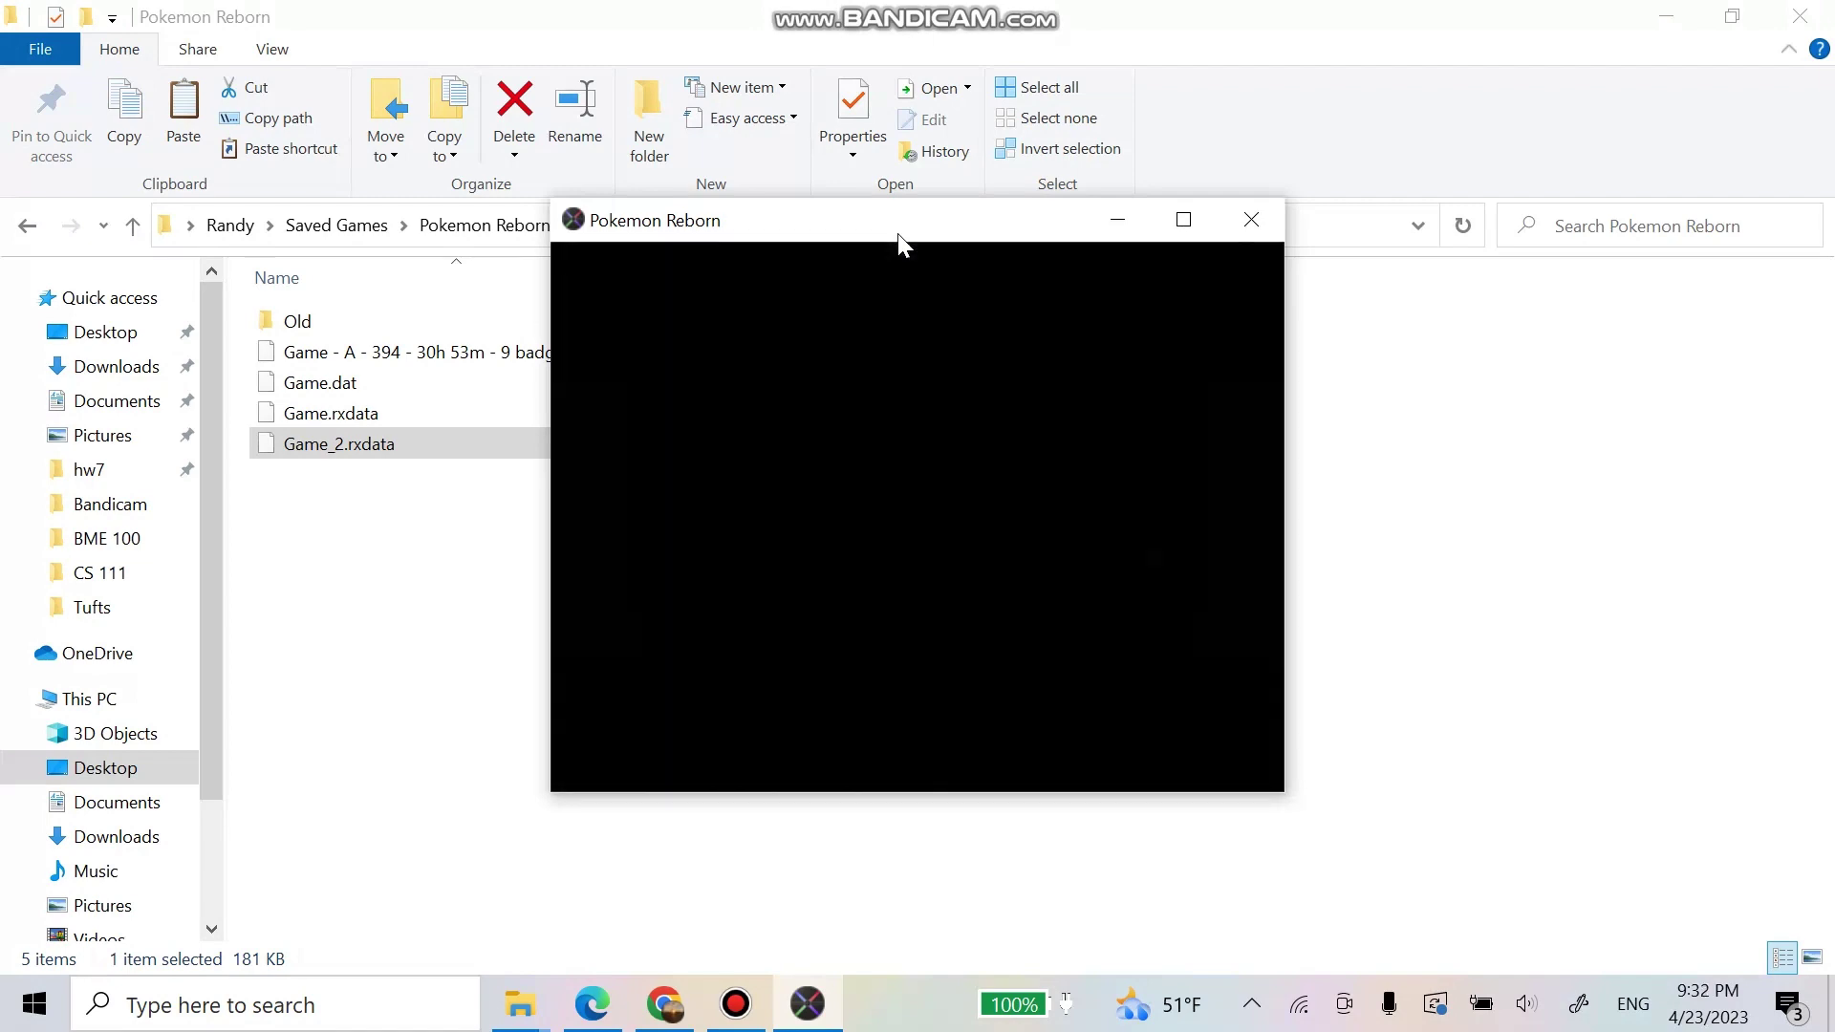
Step: Walk through the checkpoint past CAIN's dialogue into Agate City
{"action": "key", "text": "Up"}
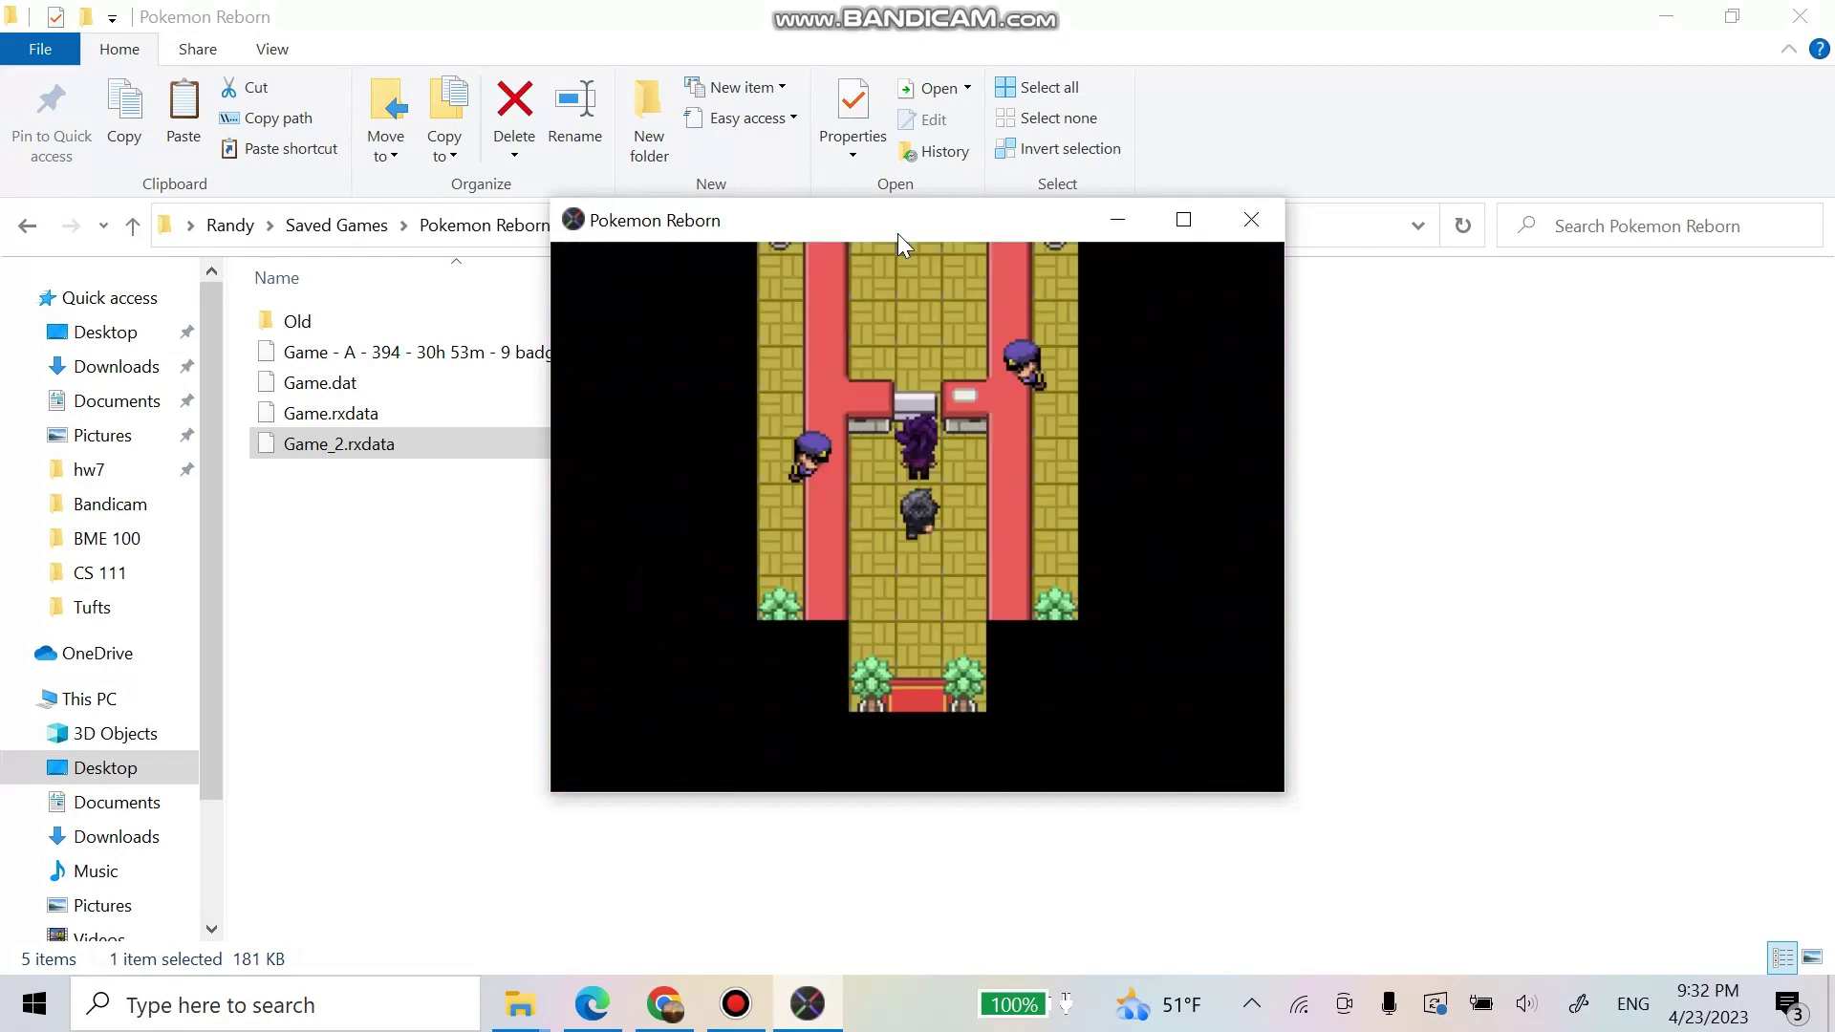
{"action": "key", "text": "Return"}
{"action": "key", "text": "Return"}
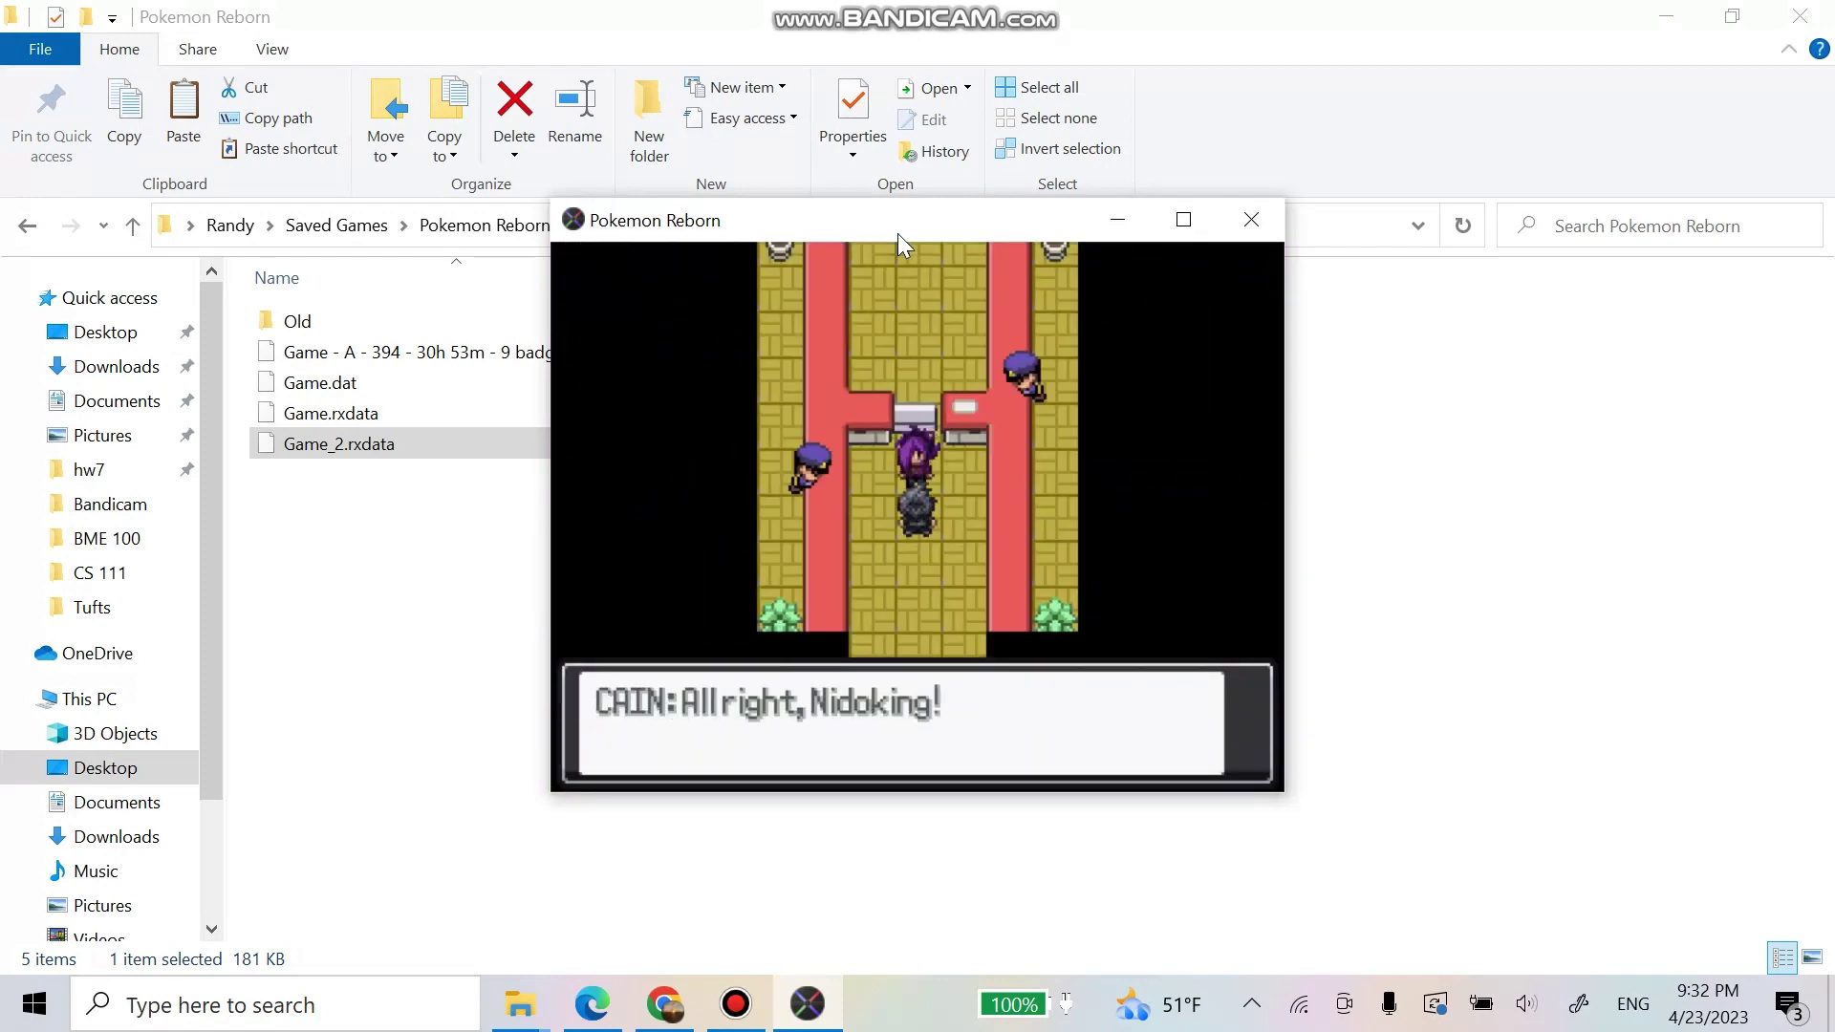
{"action": "key", "text": "Return"}
{"action": "key", "text": "Return"}
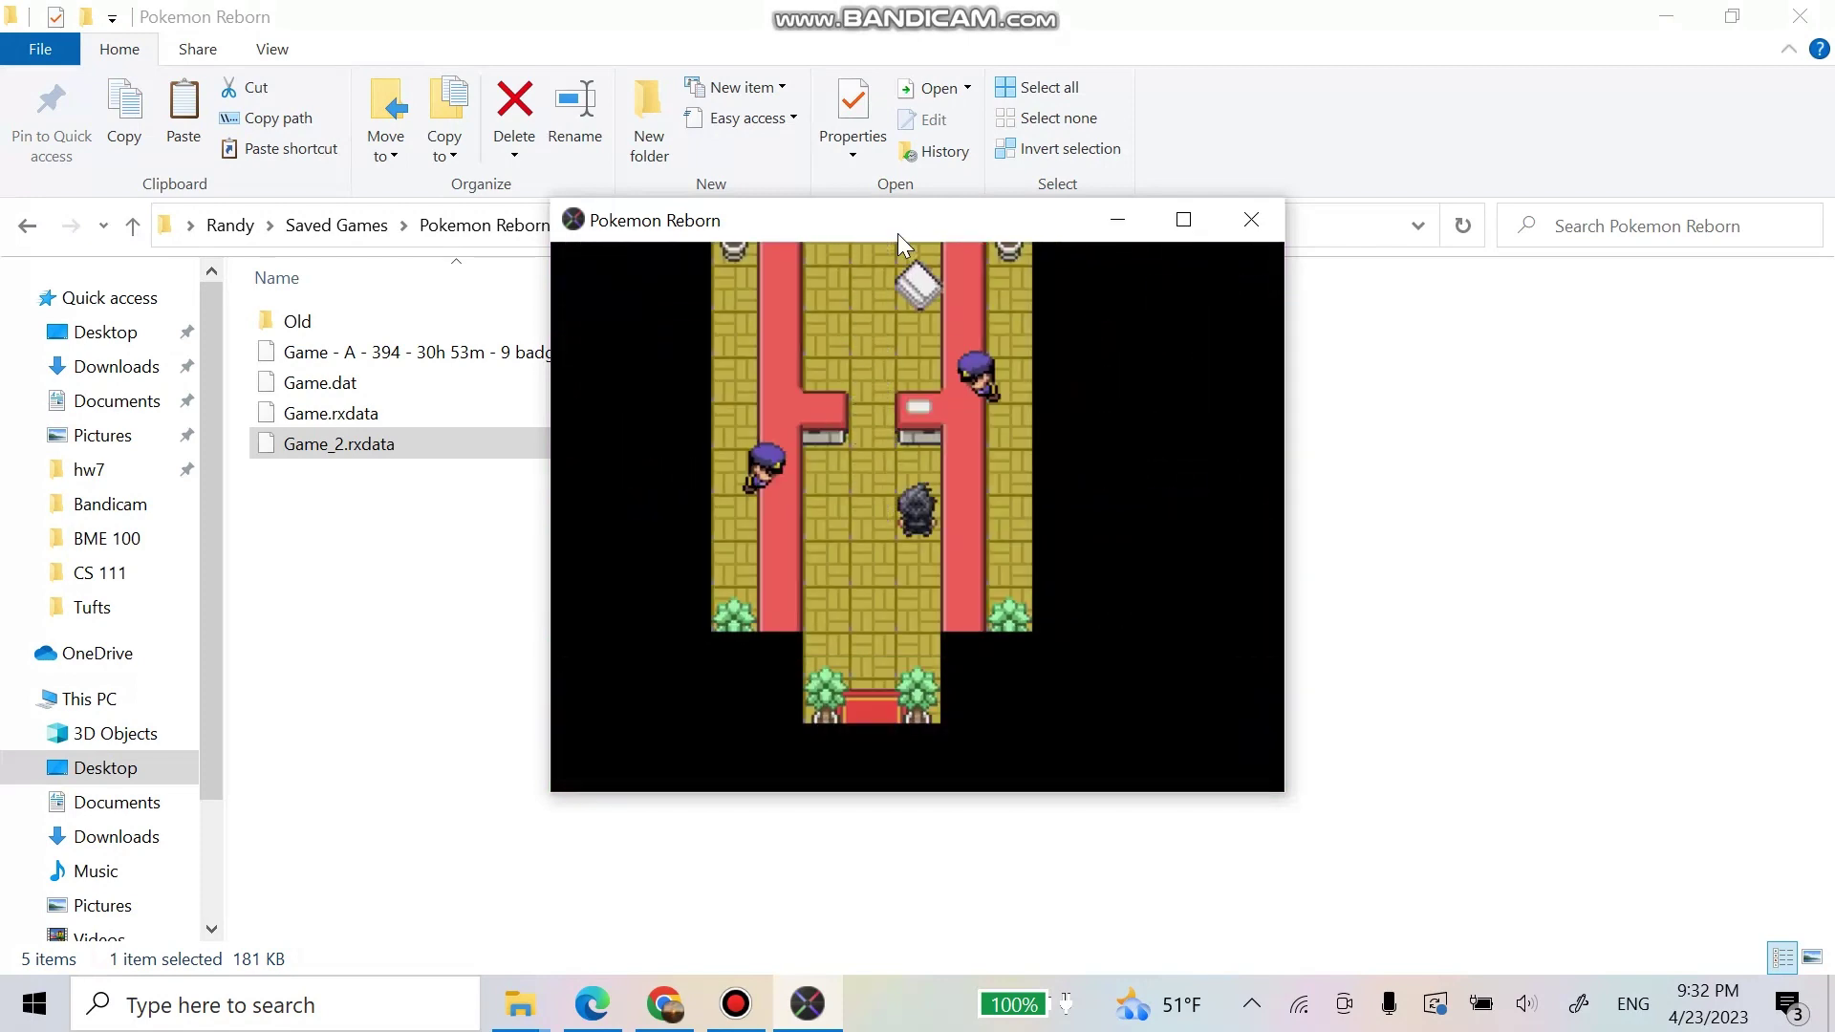
{"action": "key", "text": "Up"}
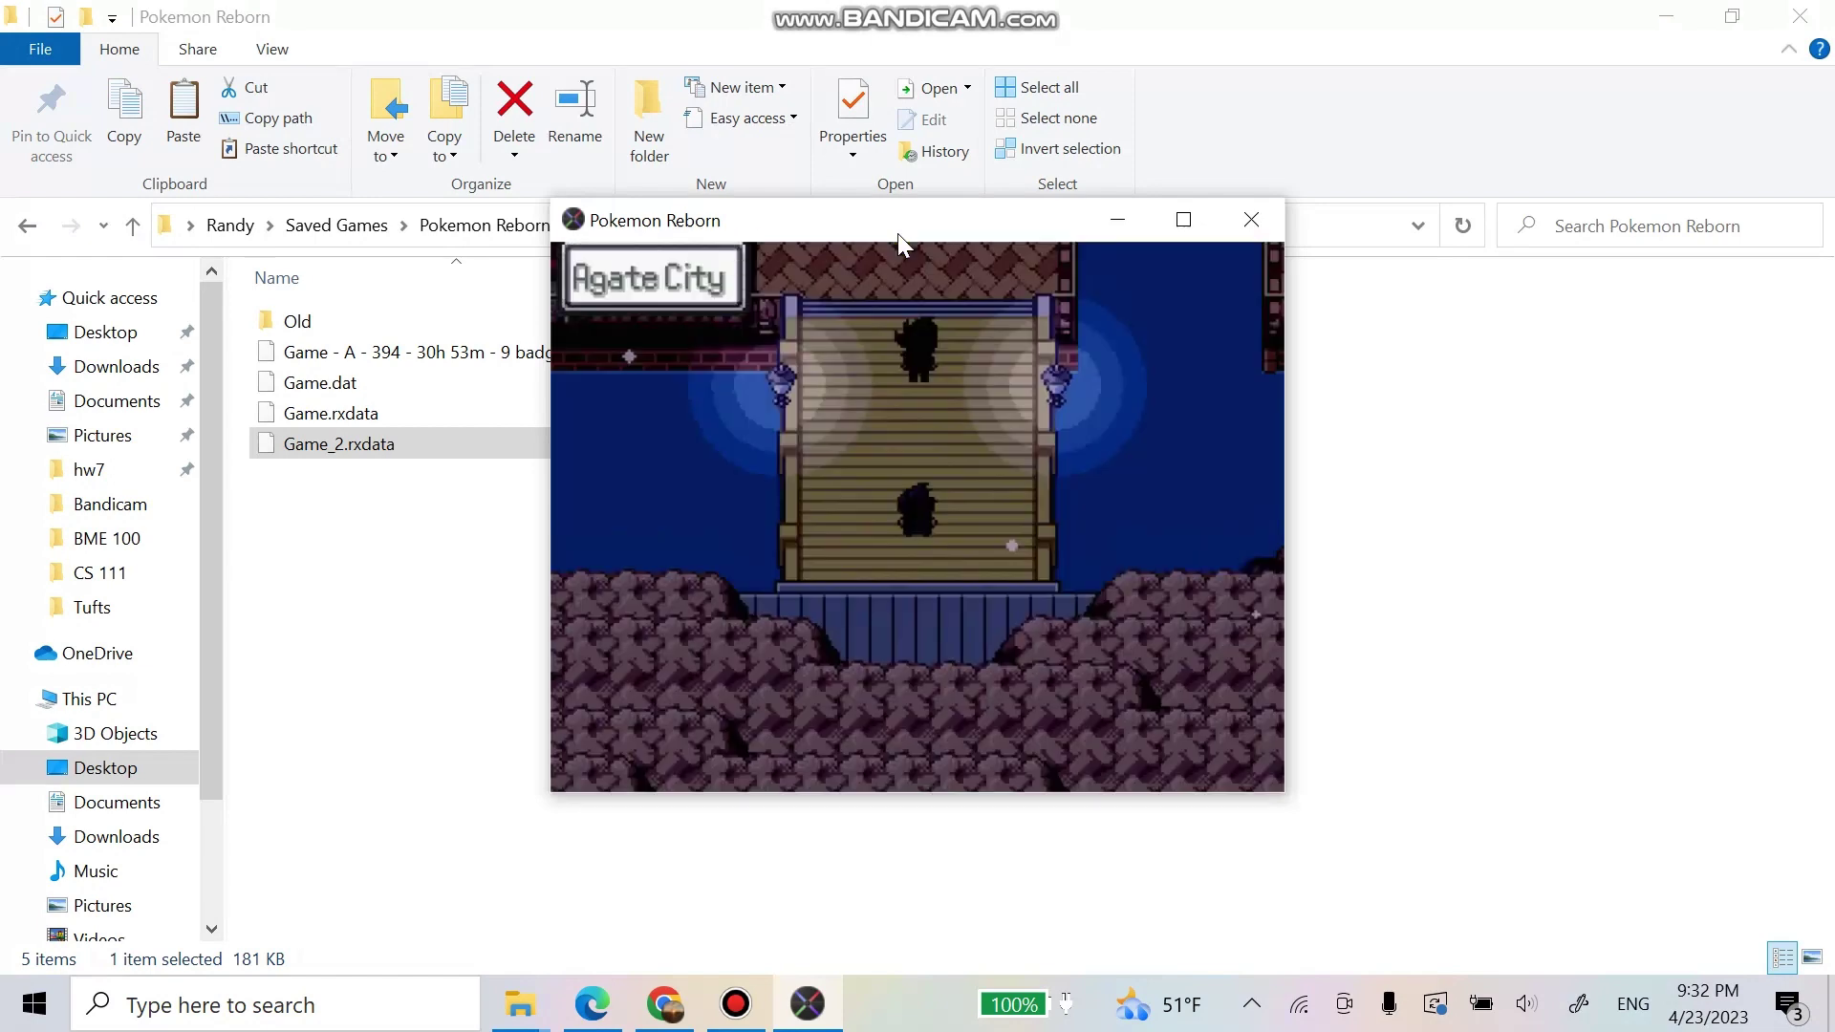
{"action": "key", "text": "Up"}
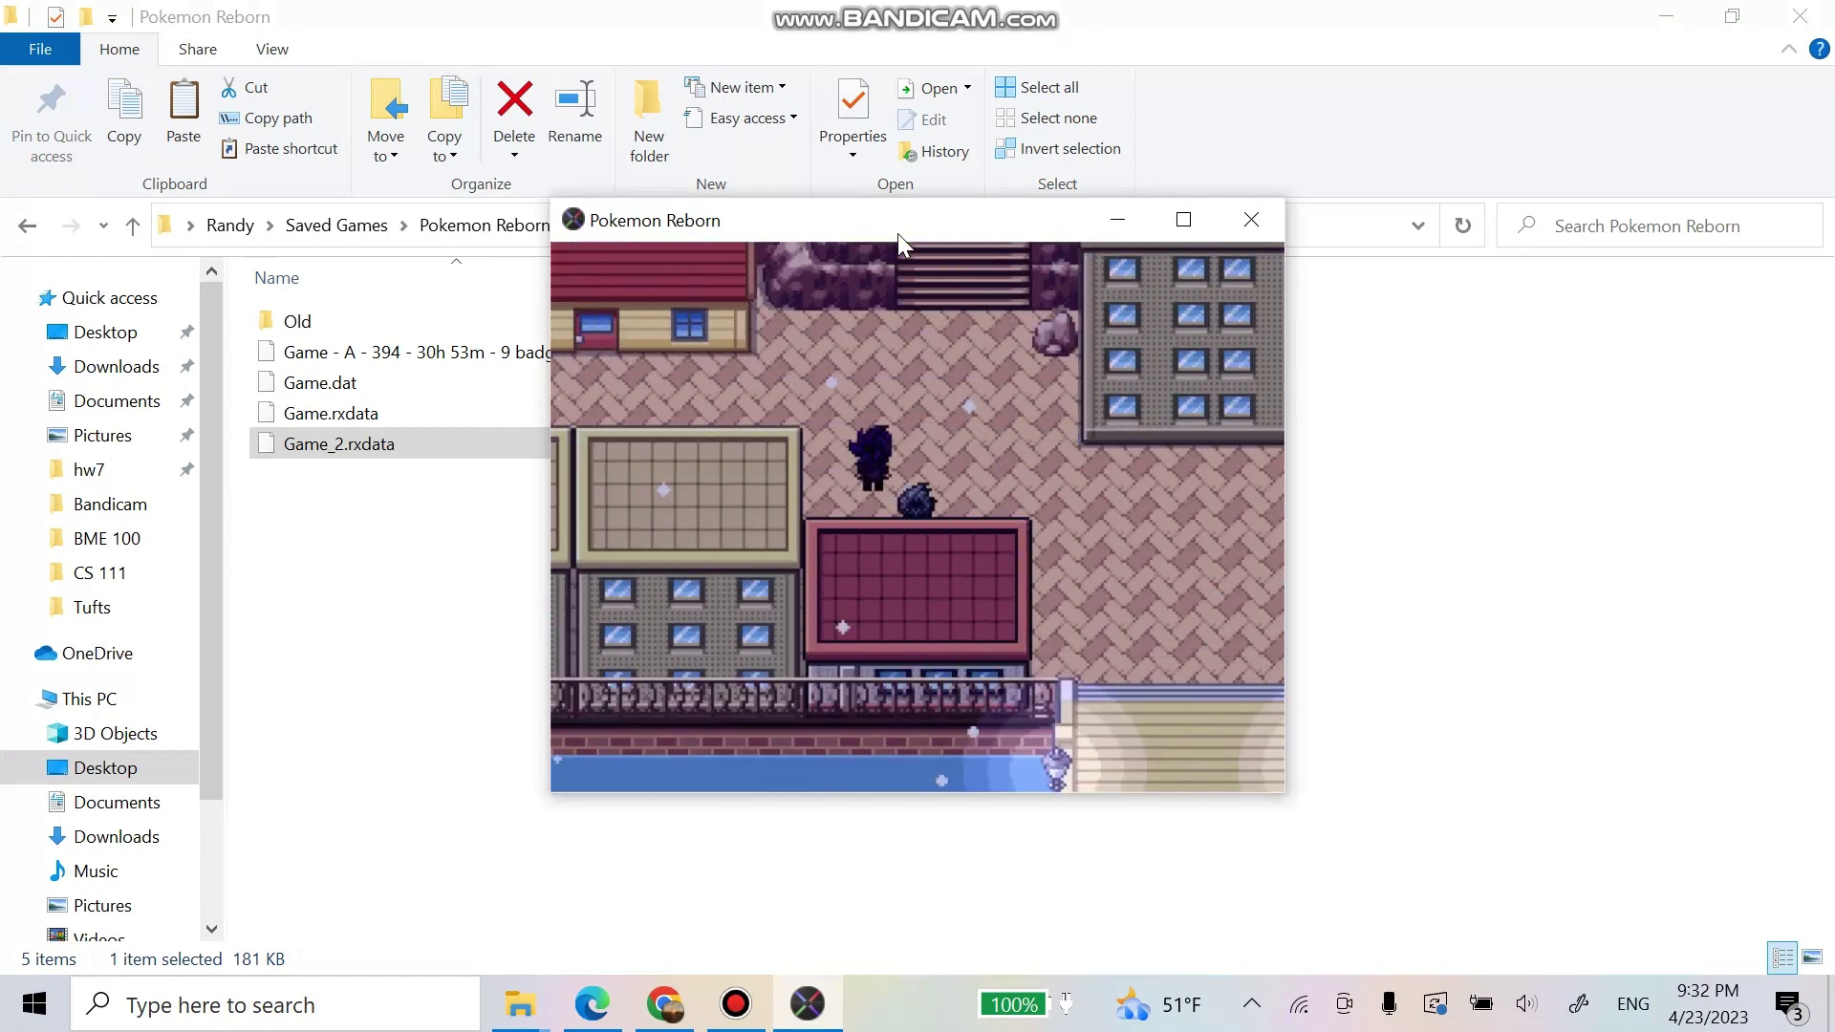
{"action": "key", "text": "Return"}
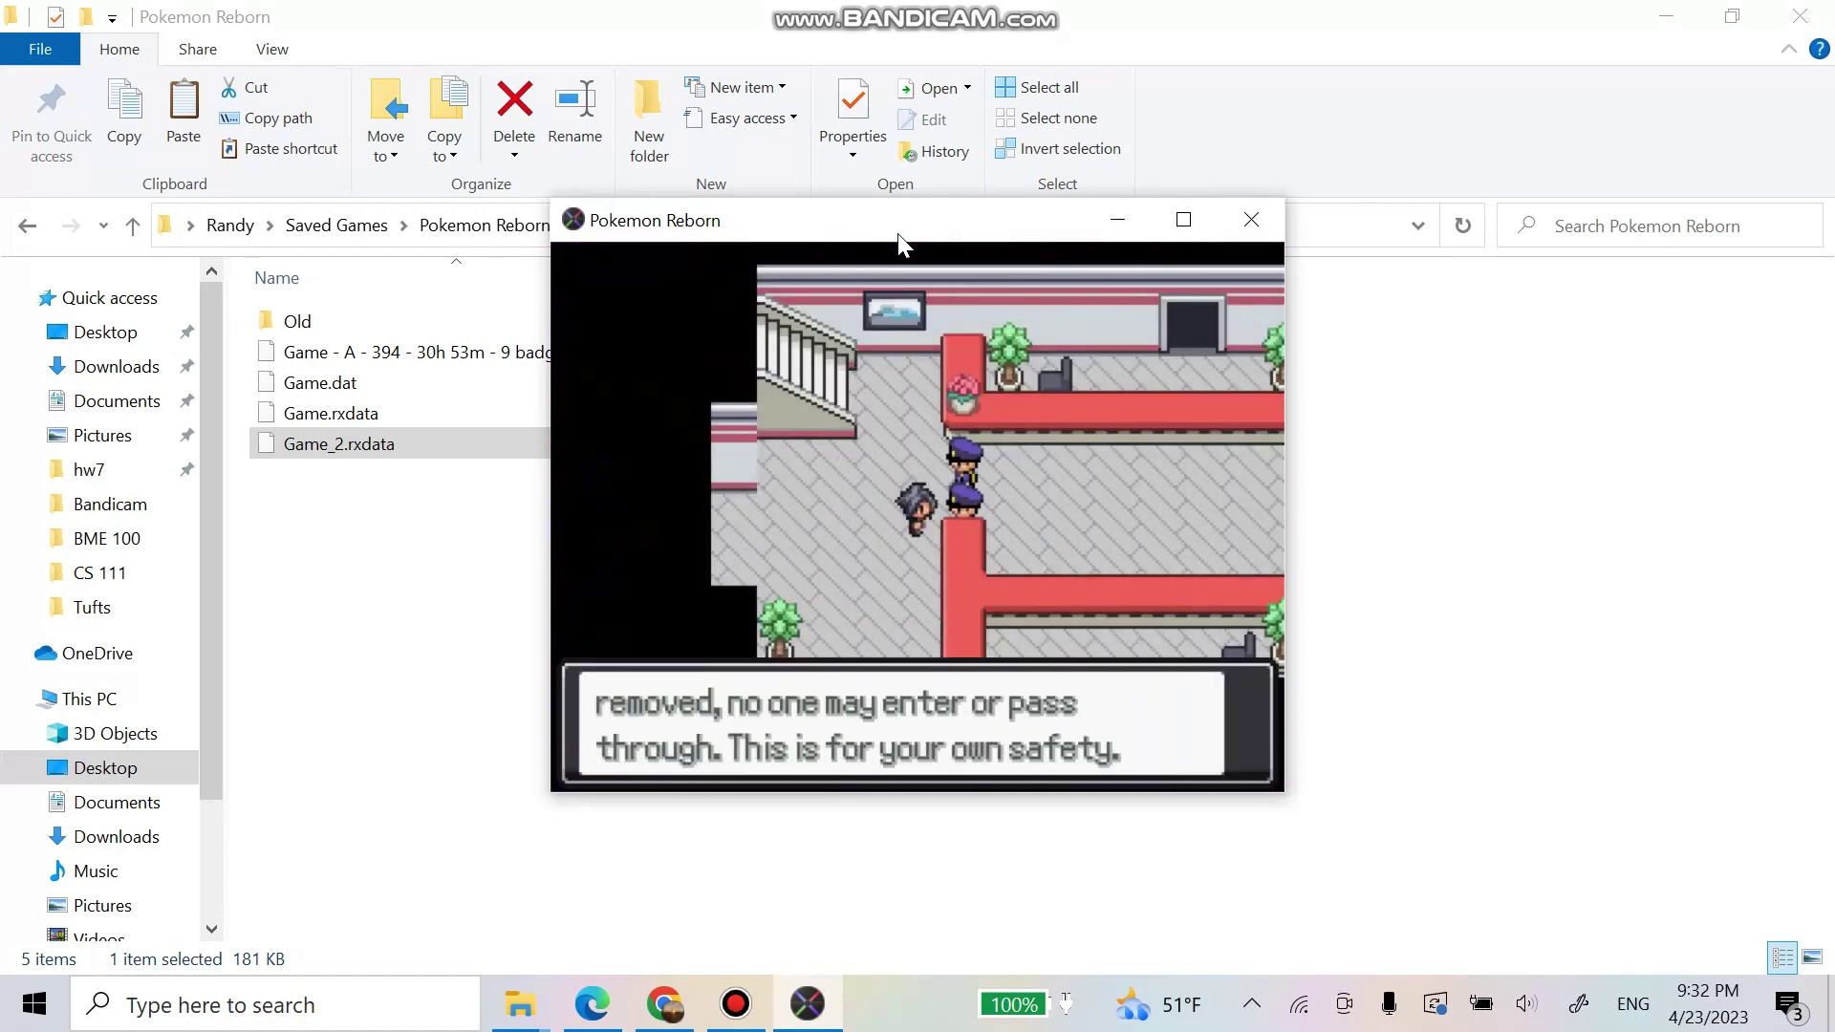
Step: Save to Save File 2 at Agate Circus, walk a few steps, then restart to the title
{"action": "key", "text": "Escape"}
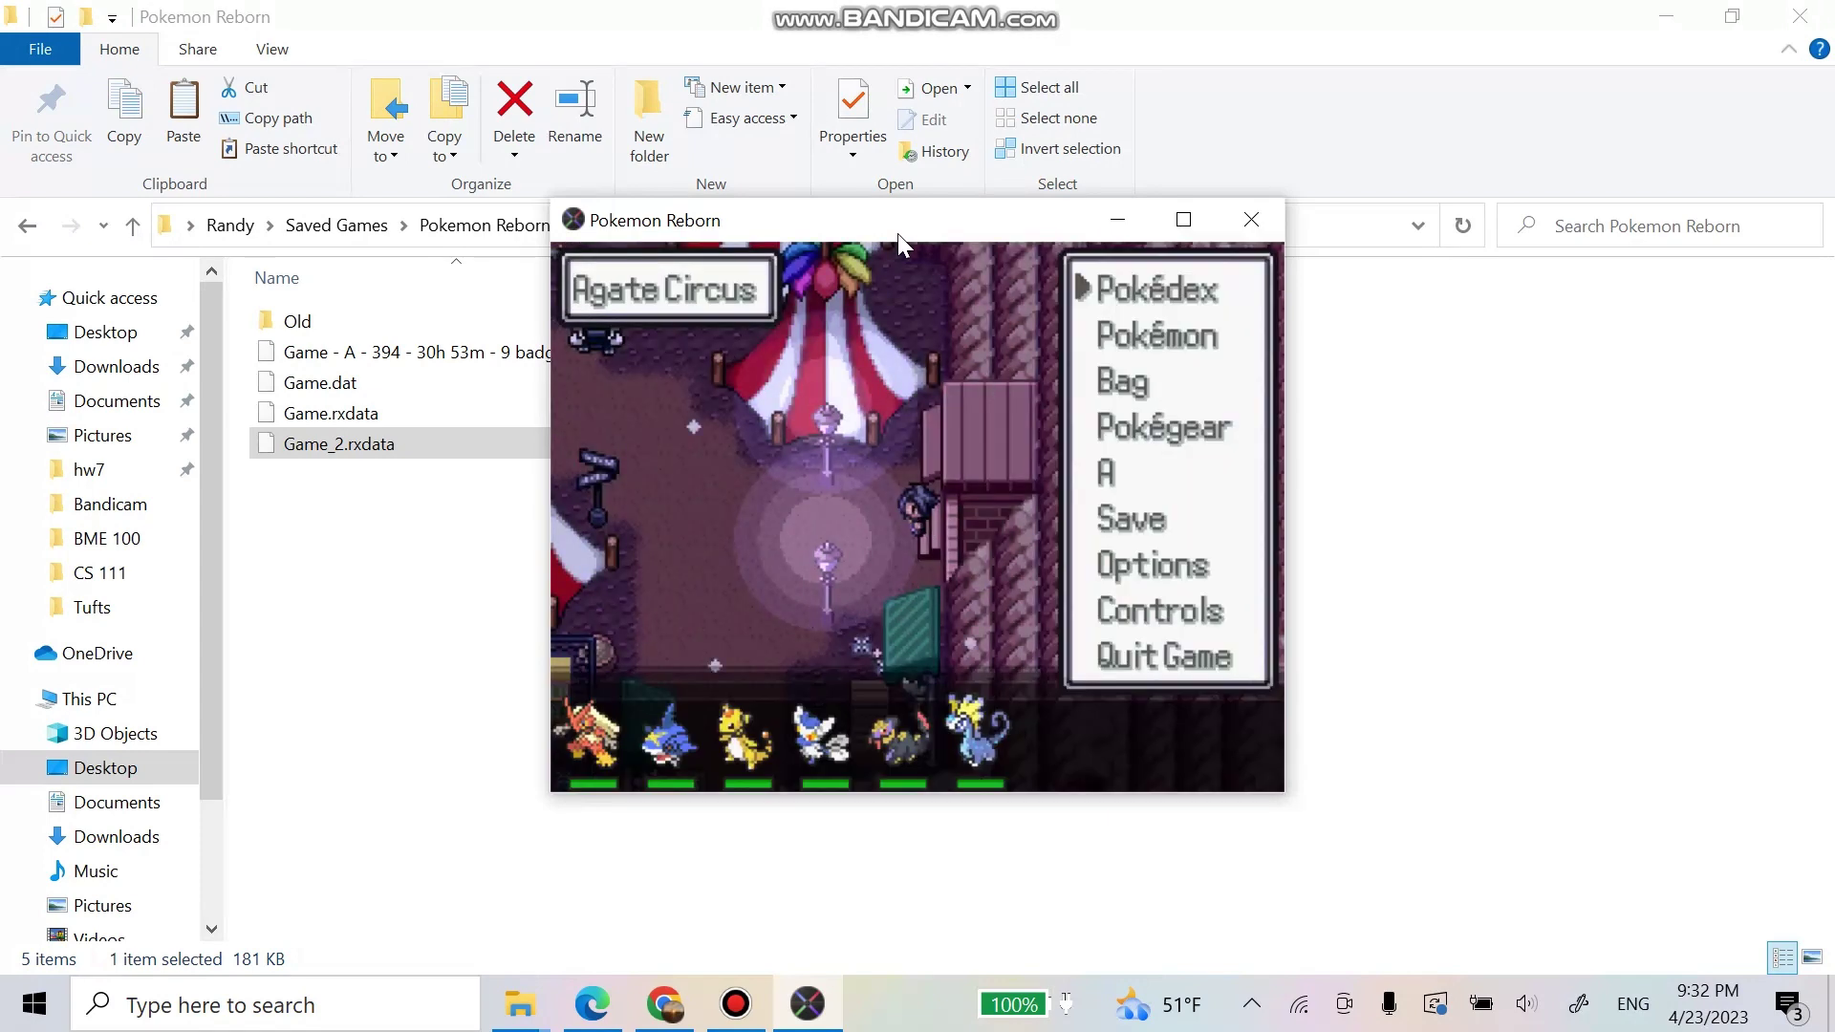
{"action": "key", "text": "Down"}
{"action": "key", "text": "Down"}
{"action": "key", "text": "Down"}
{"action": "key", "text": "Down"}
{"action": "key", "text": "Down"}
{"action": "key", "text": "Return"}
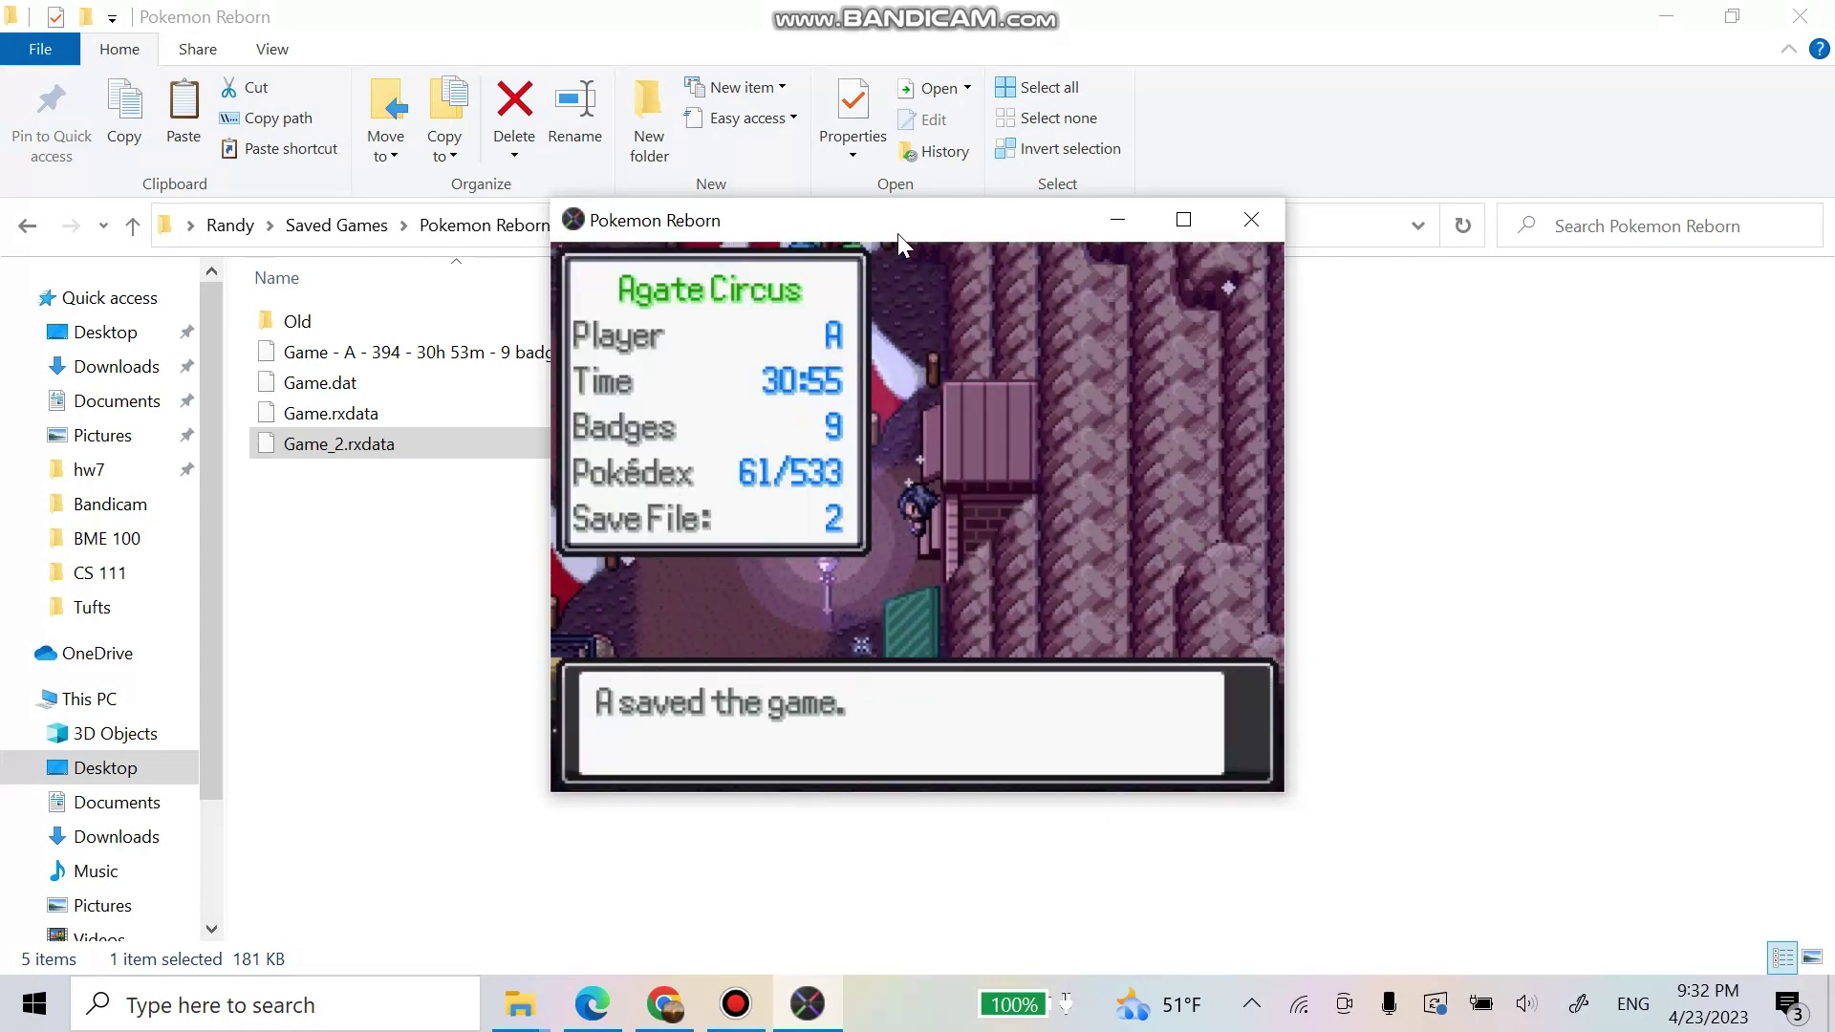
{"action": "key", "text": "Return"}
{"action": "key", "text": "Down"}
{"action": "key", "text": "Left"}
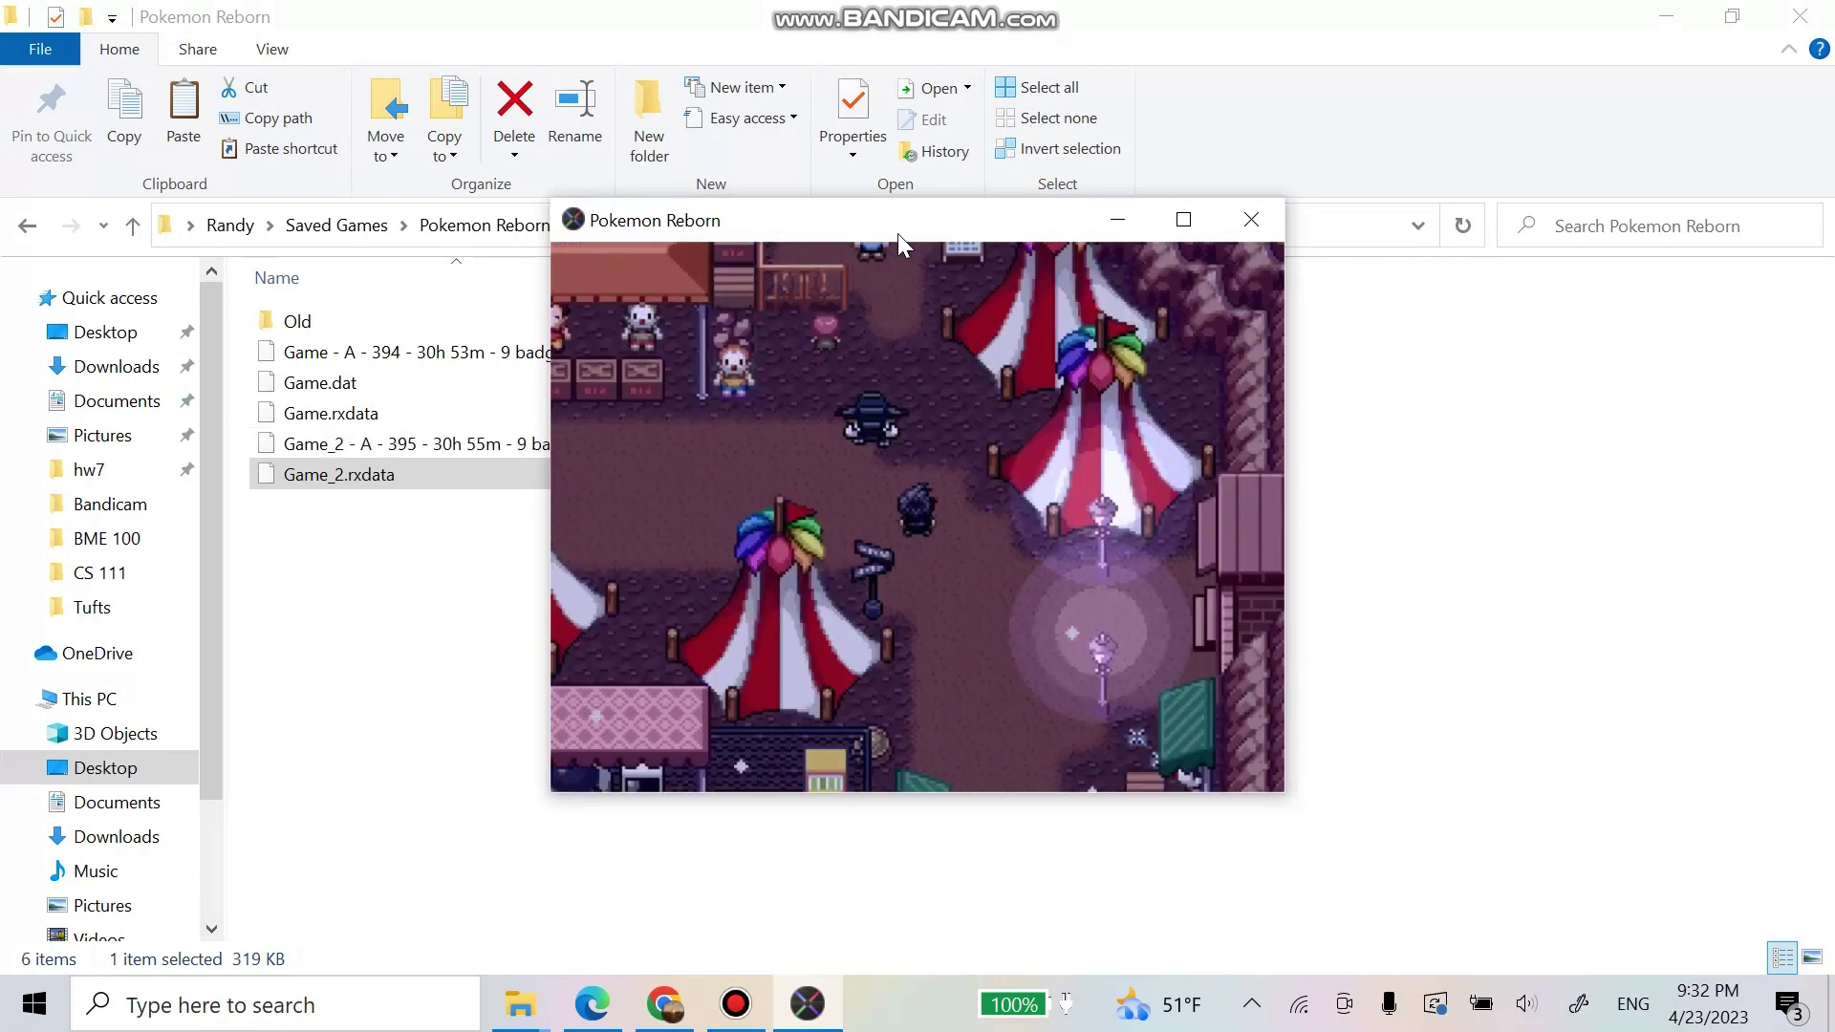
{"action": "key", "text": "Down"}
{"action": "key", "text": "Right"}
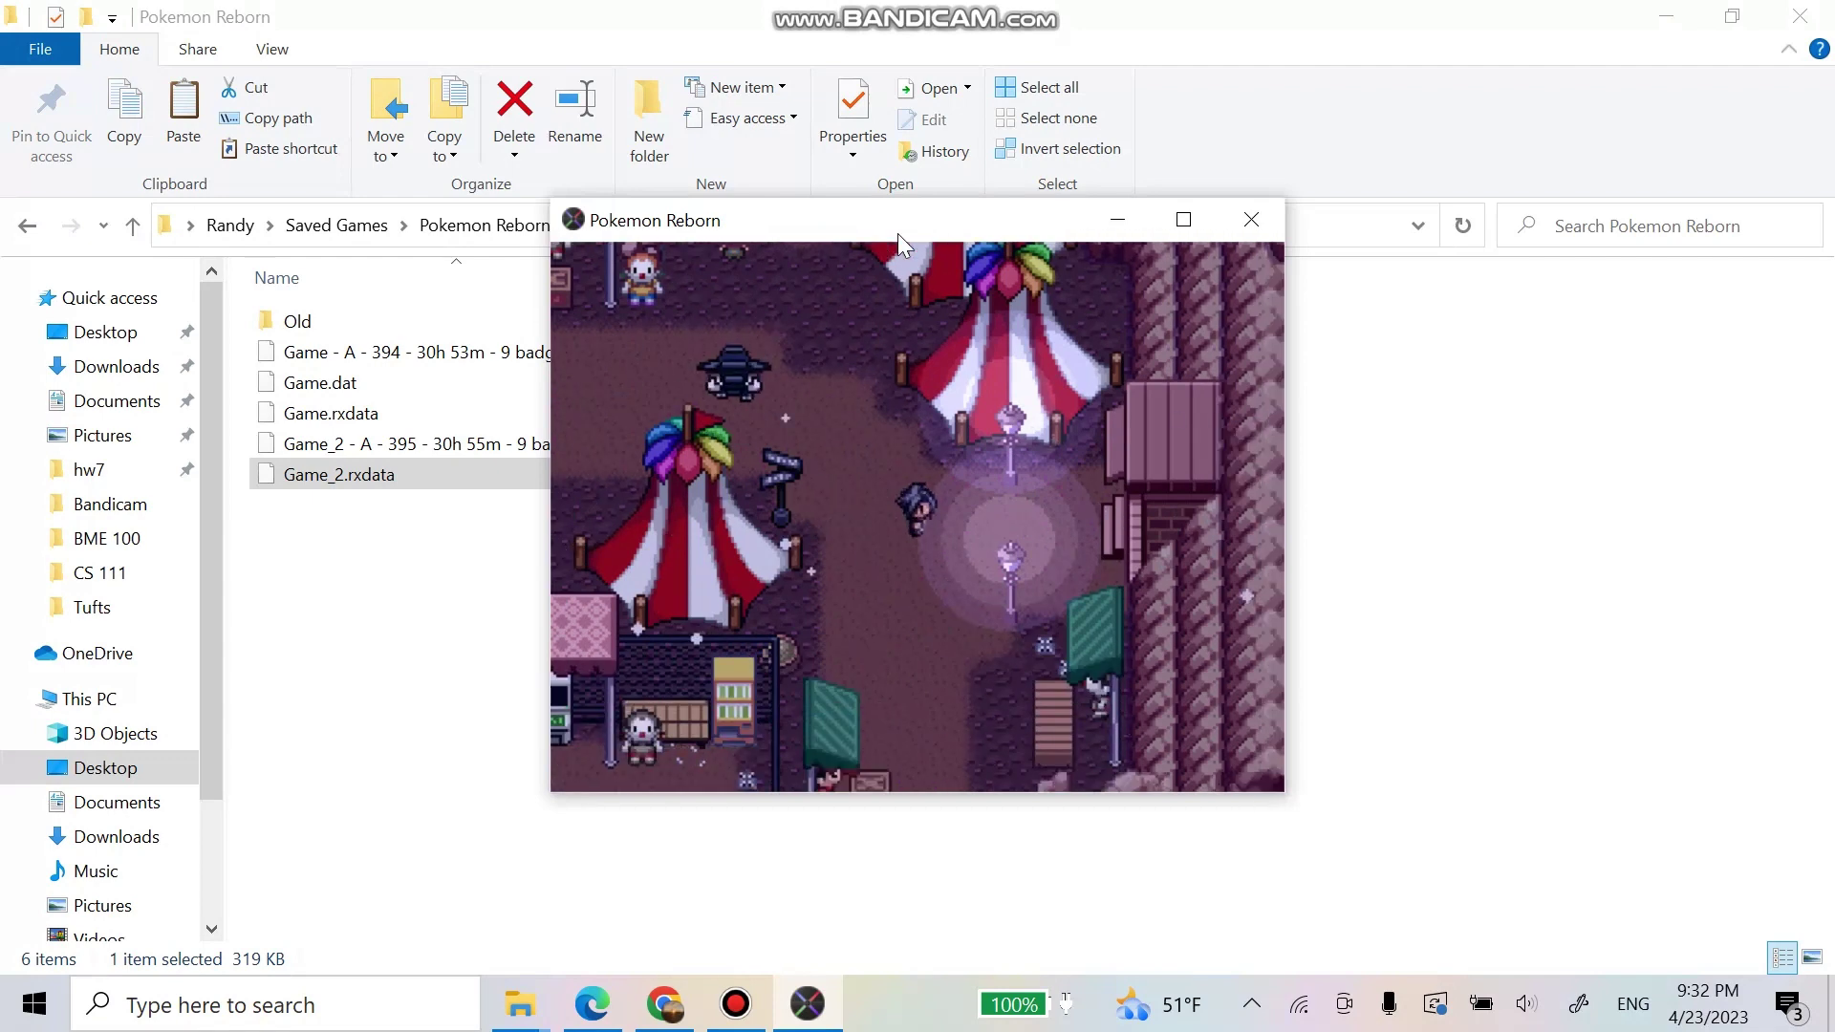
{"action": "key", "text": "Right"}
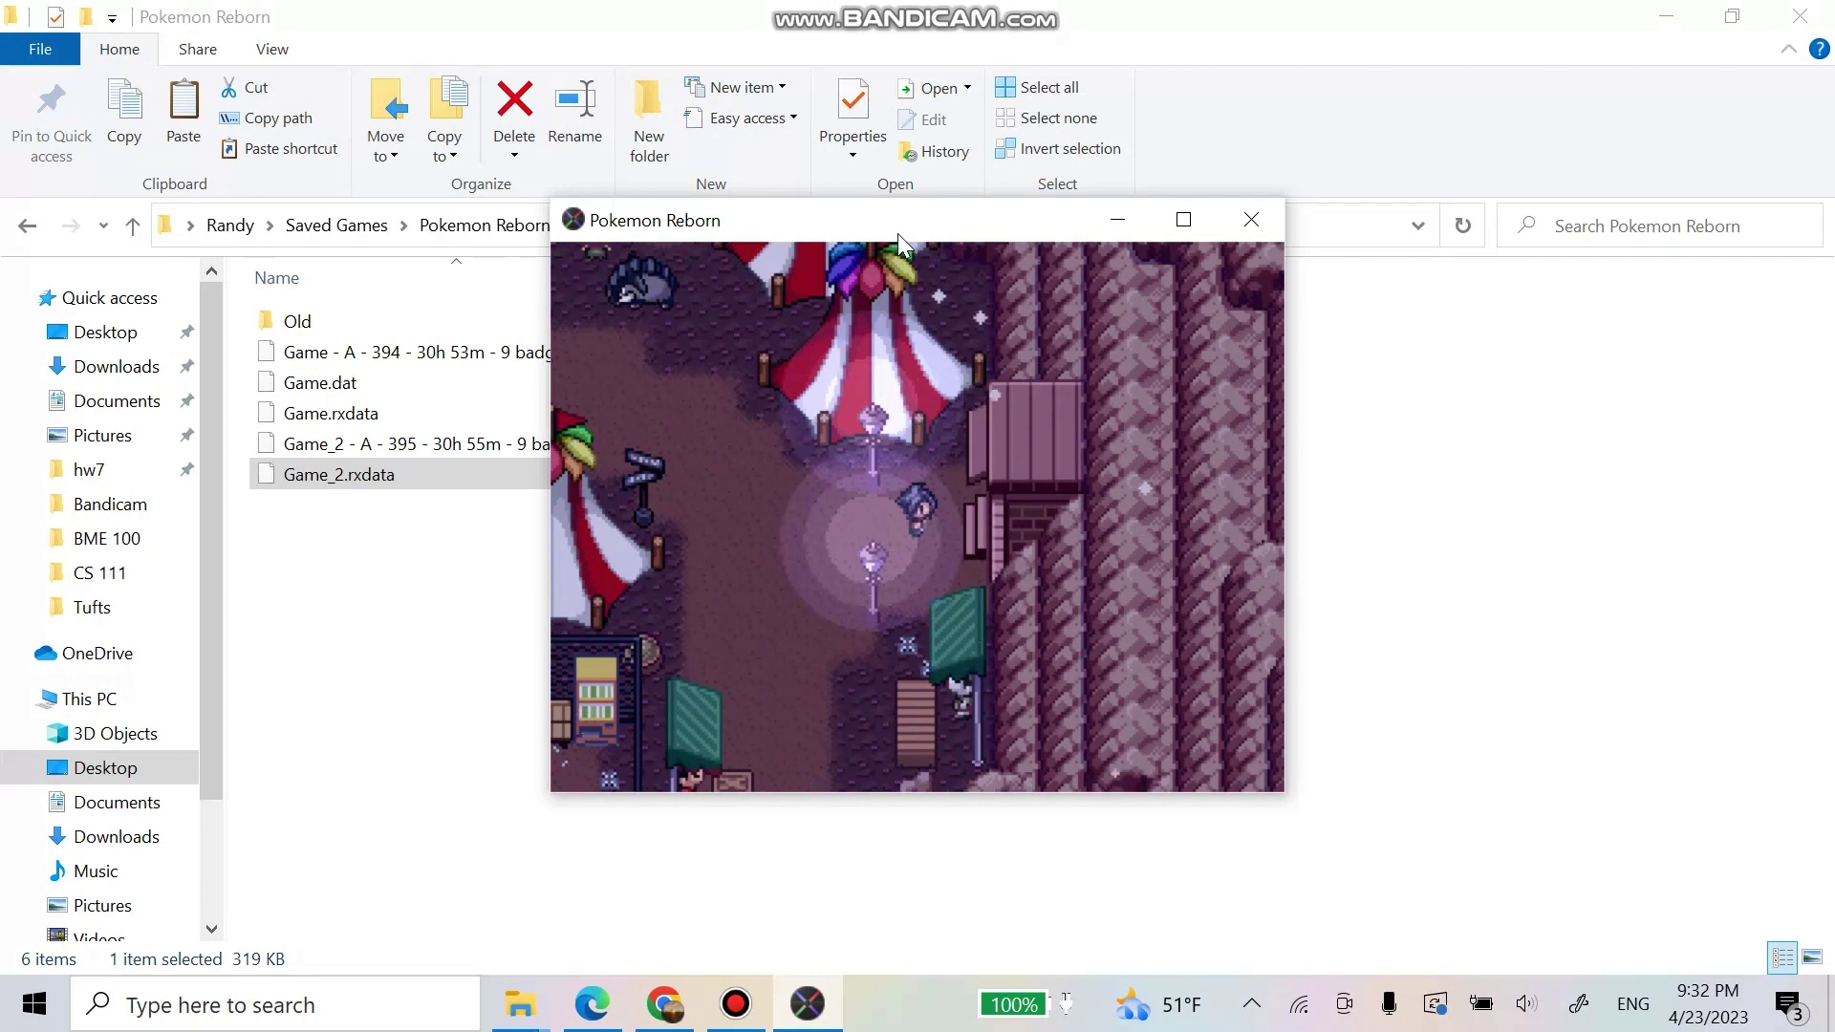
{"action": "key", "text": "Right"}
Step: Continue Save Slot 1 from Other Save Files, step onto Route 1 and back, and shift the window right
{"action": "key", "text": "Return"}
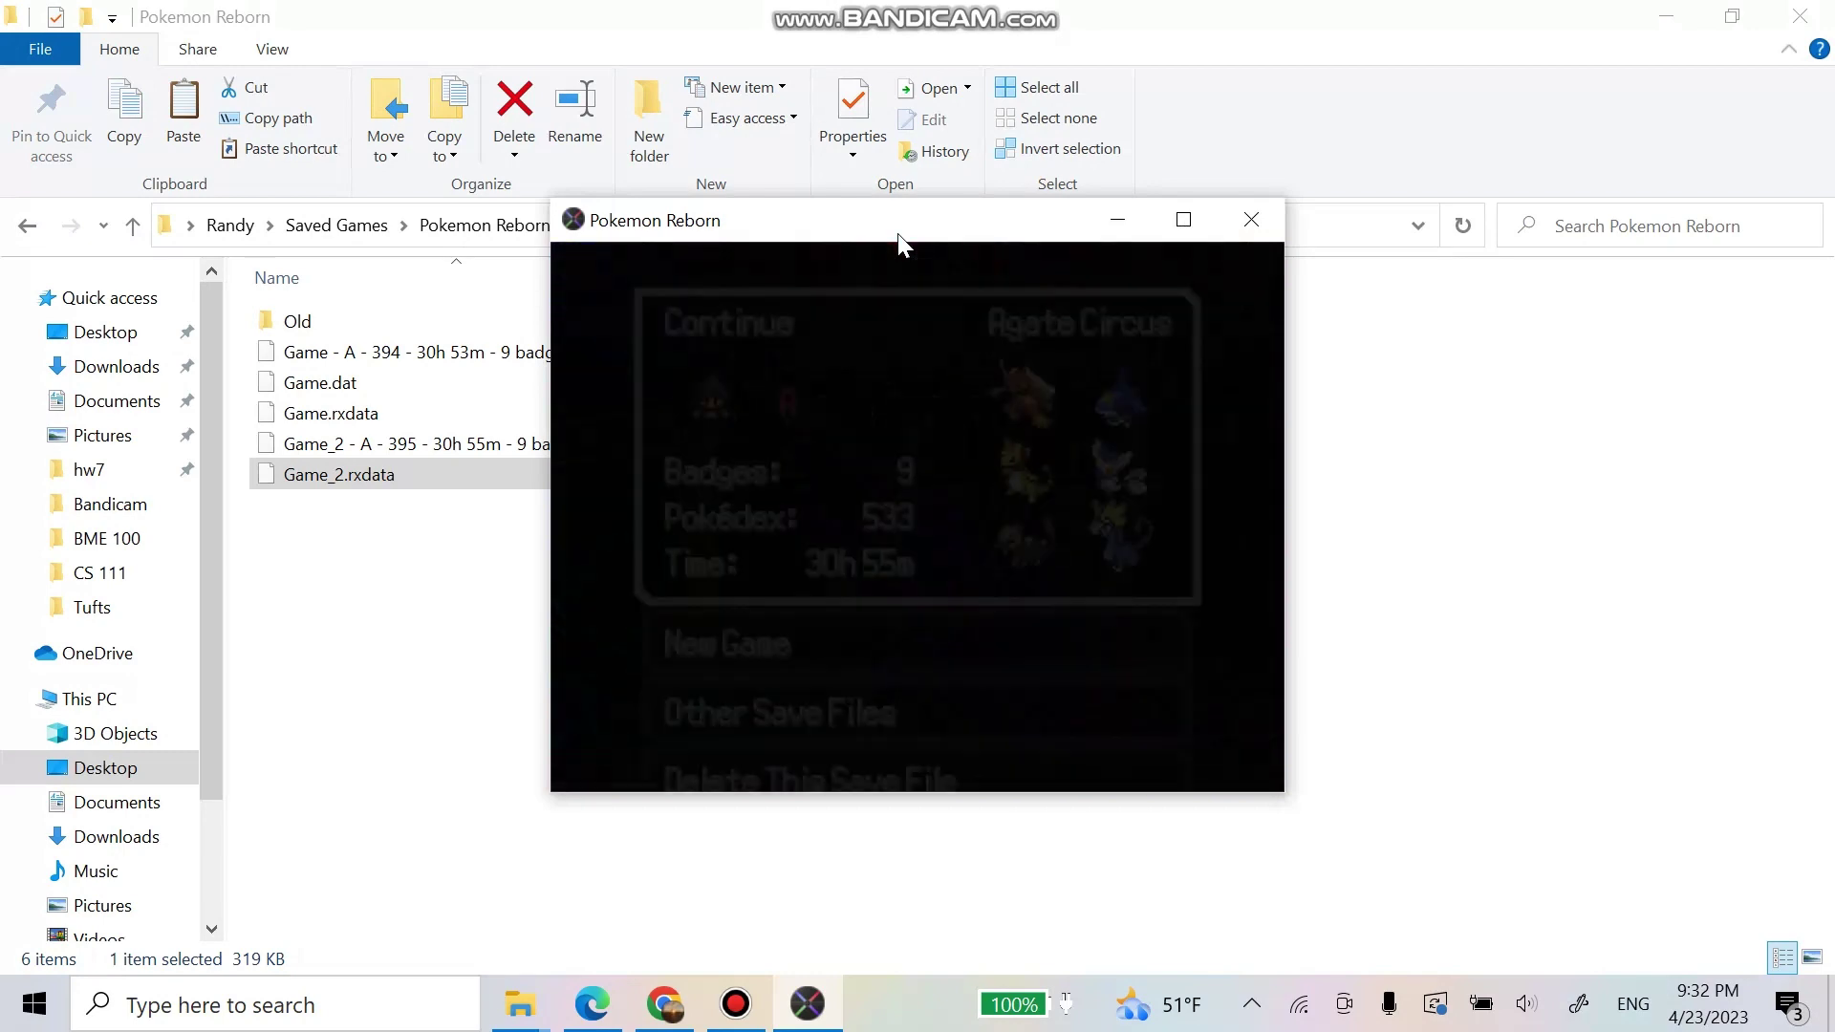
{"action": "key", "text": "Down"}
{"action": "key", "text": "Return"}
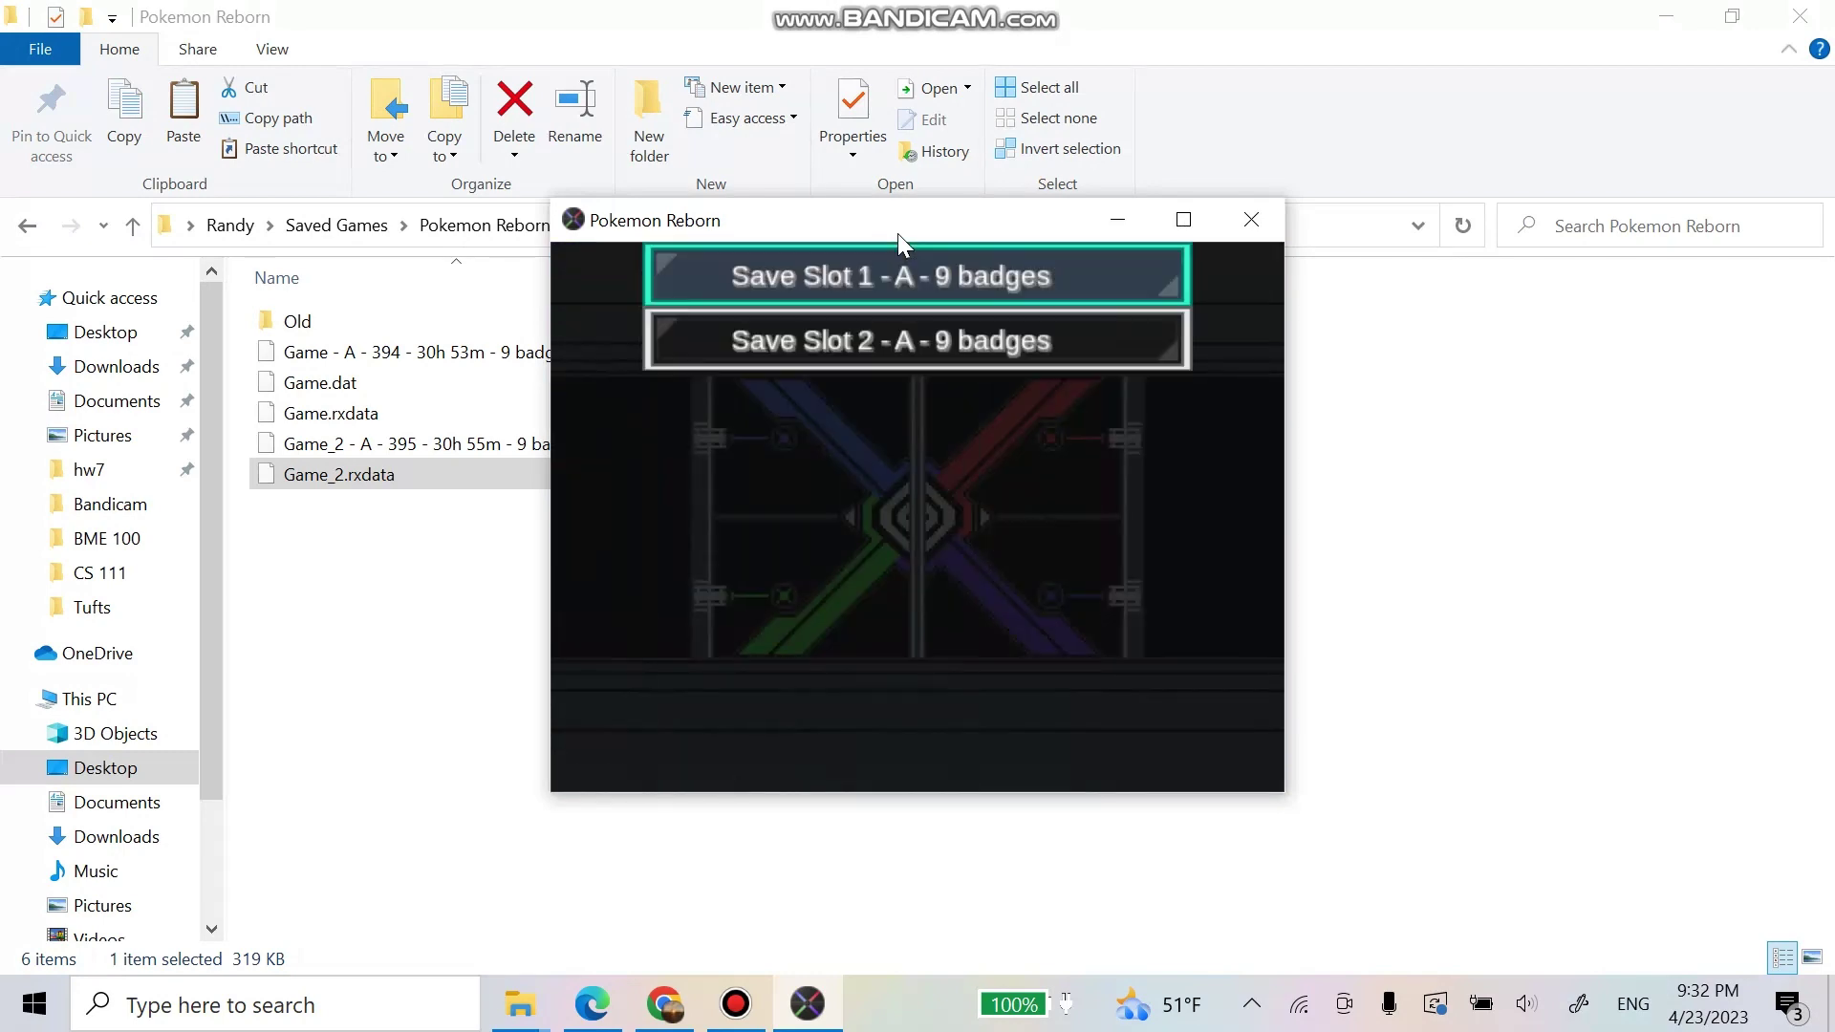
{"action": "key", "text": "Return"}
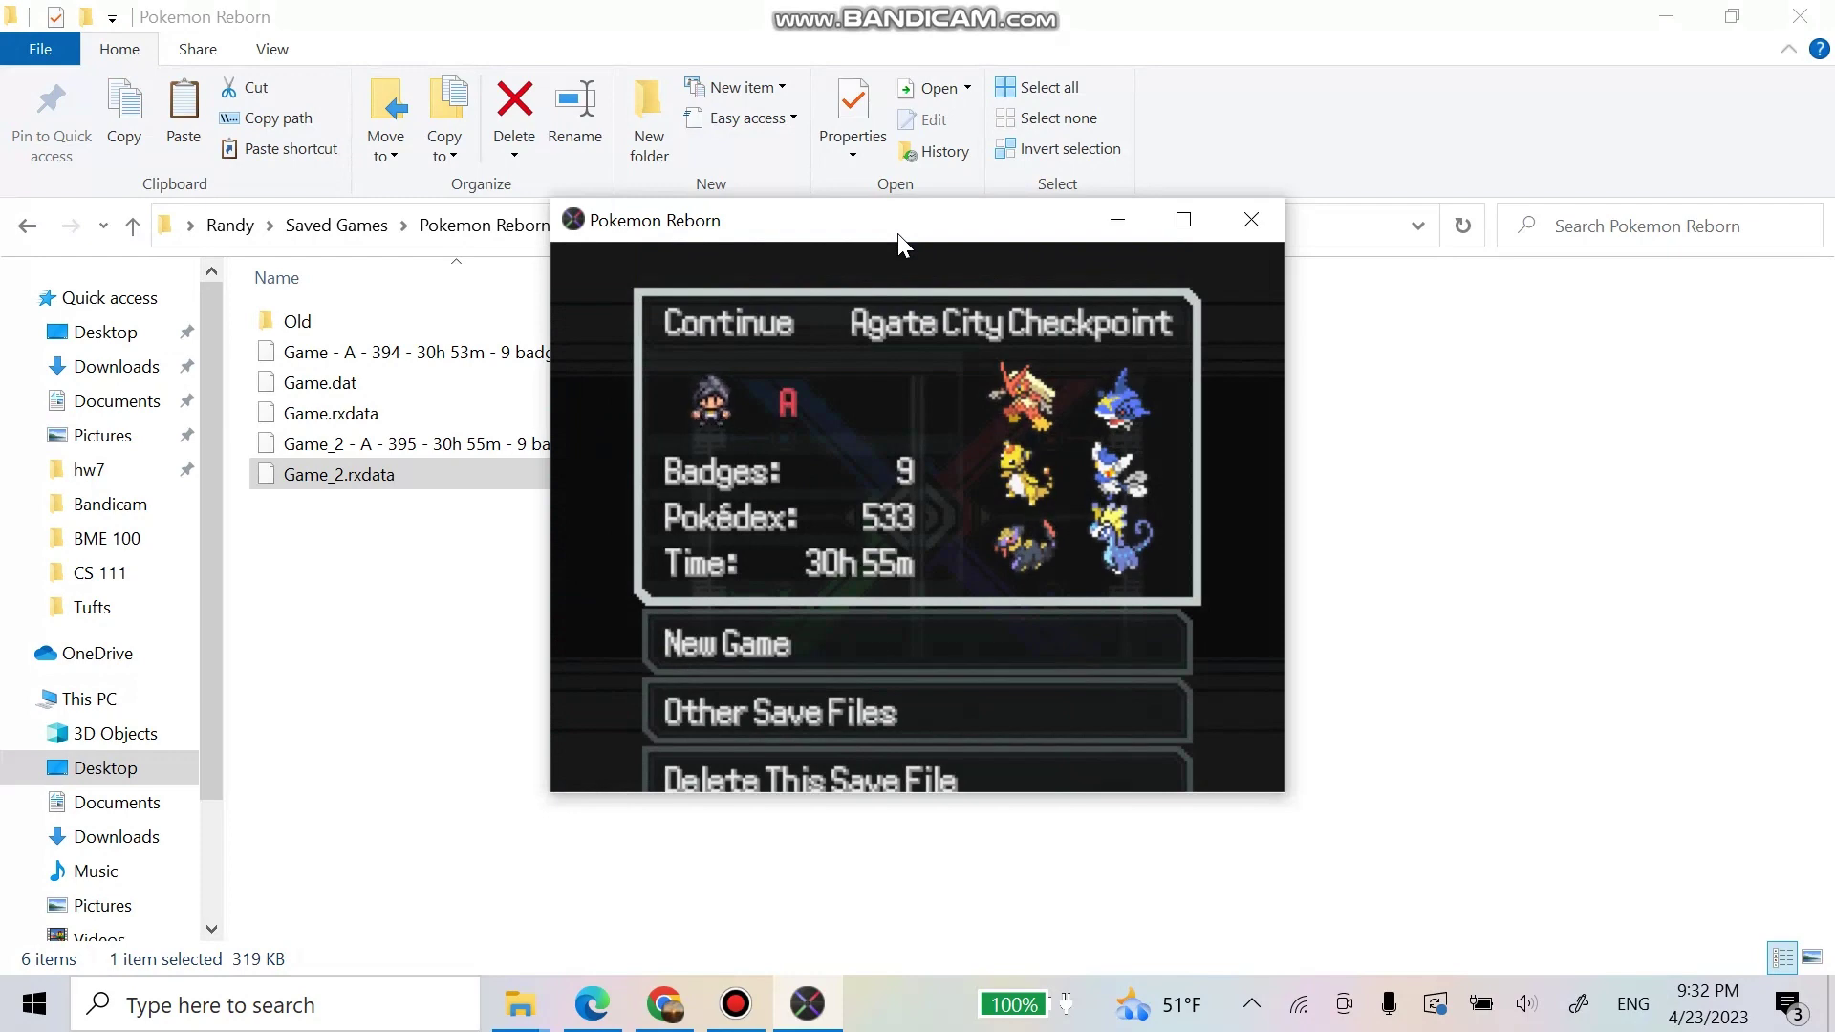
{"action": "key", "text": "Return"}
{"action": "key", "text": "Down"}
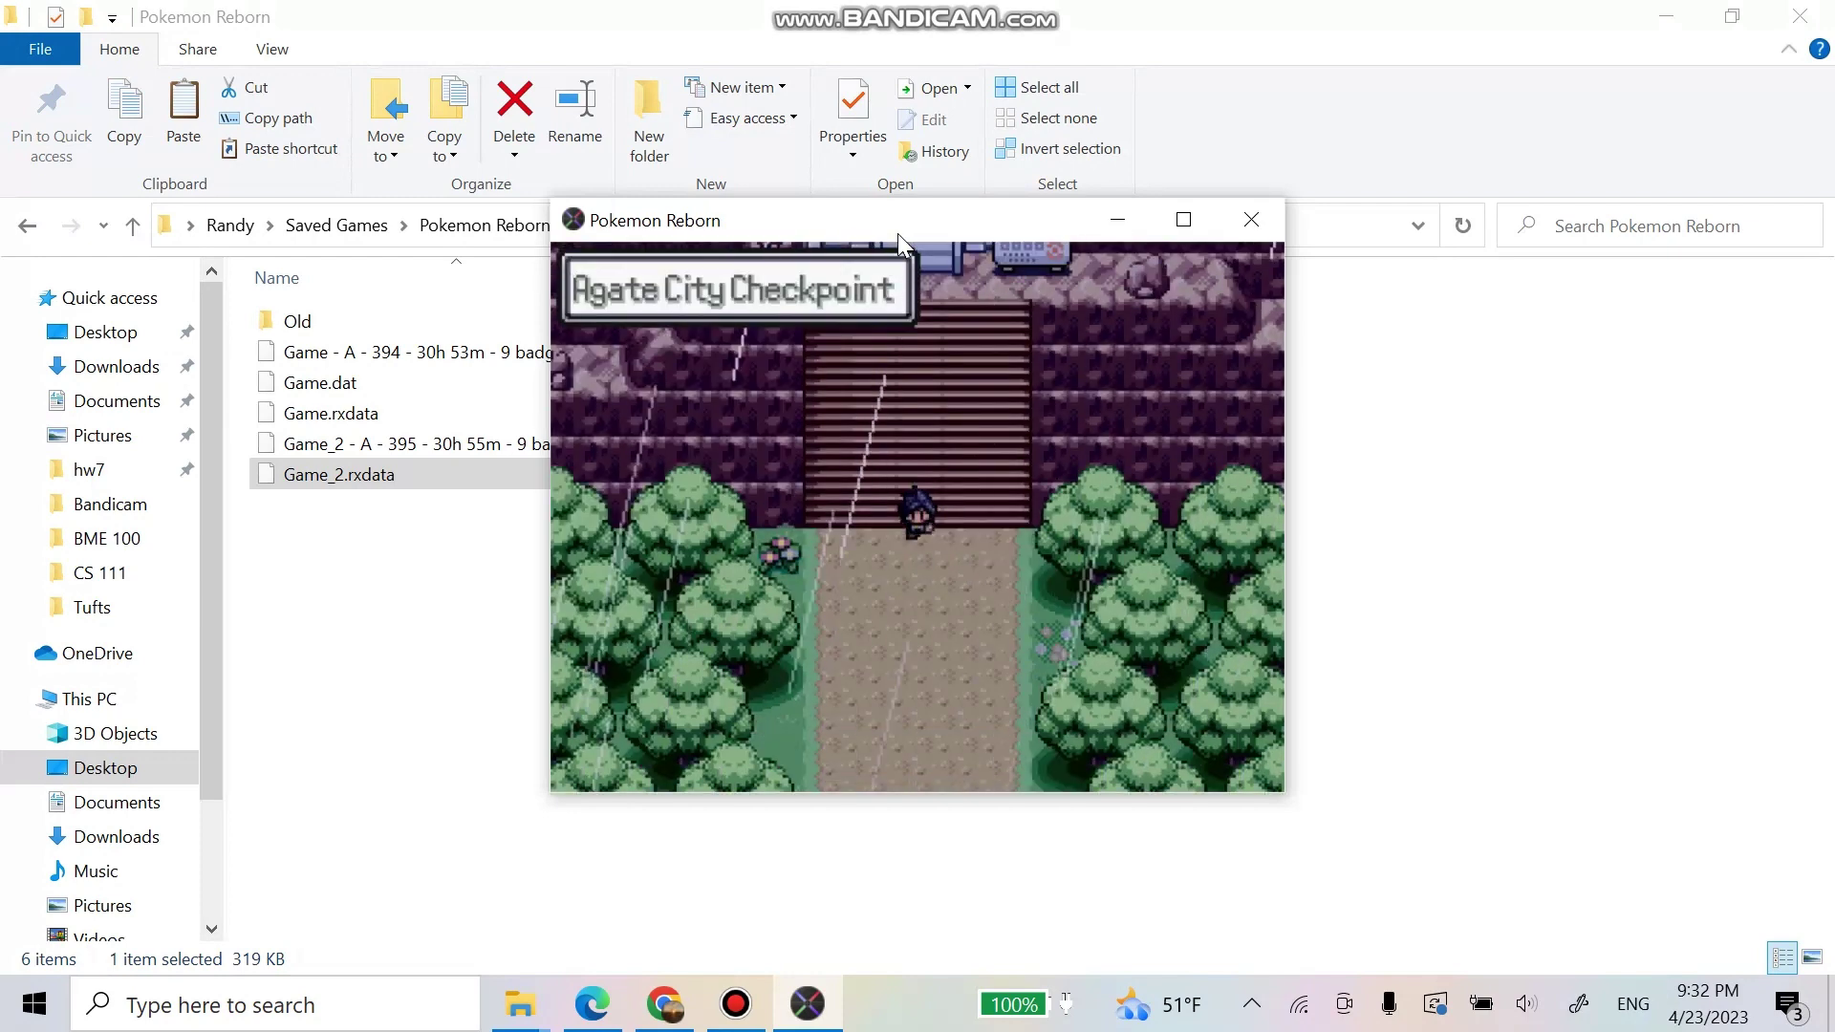
{"action": "key", "text": "Up"}
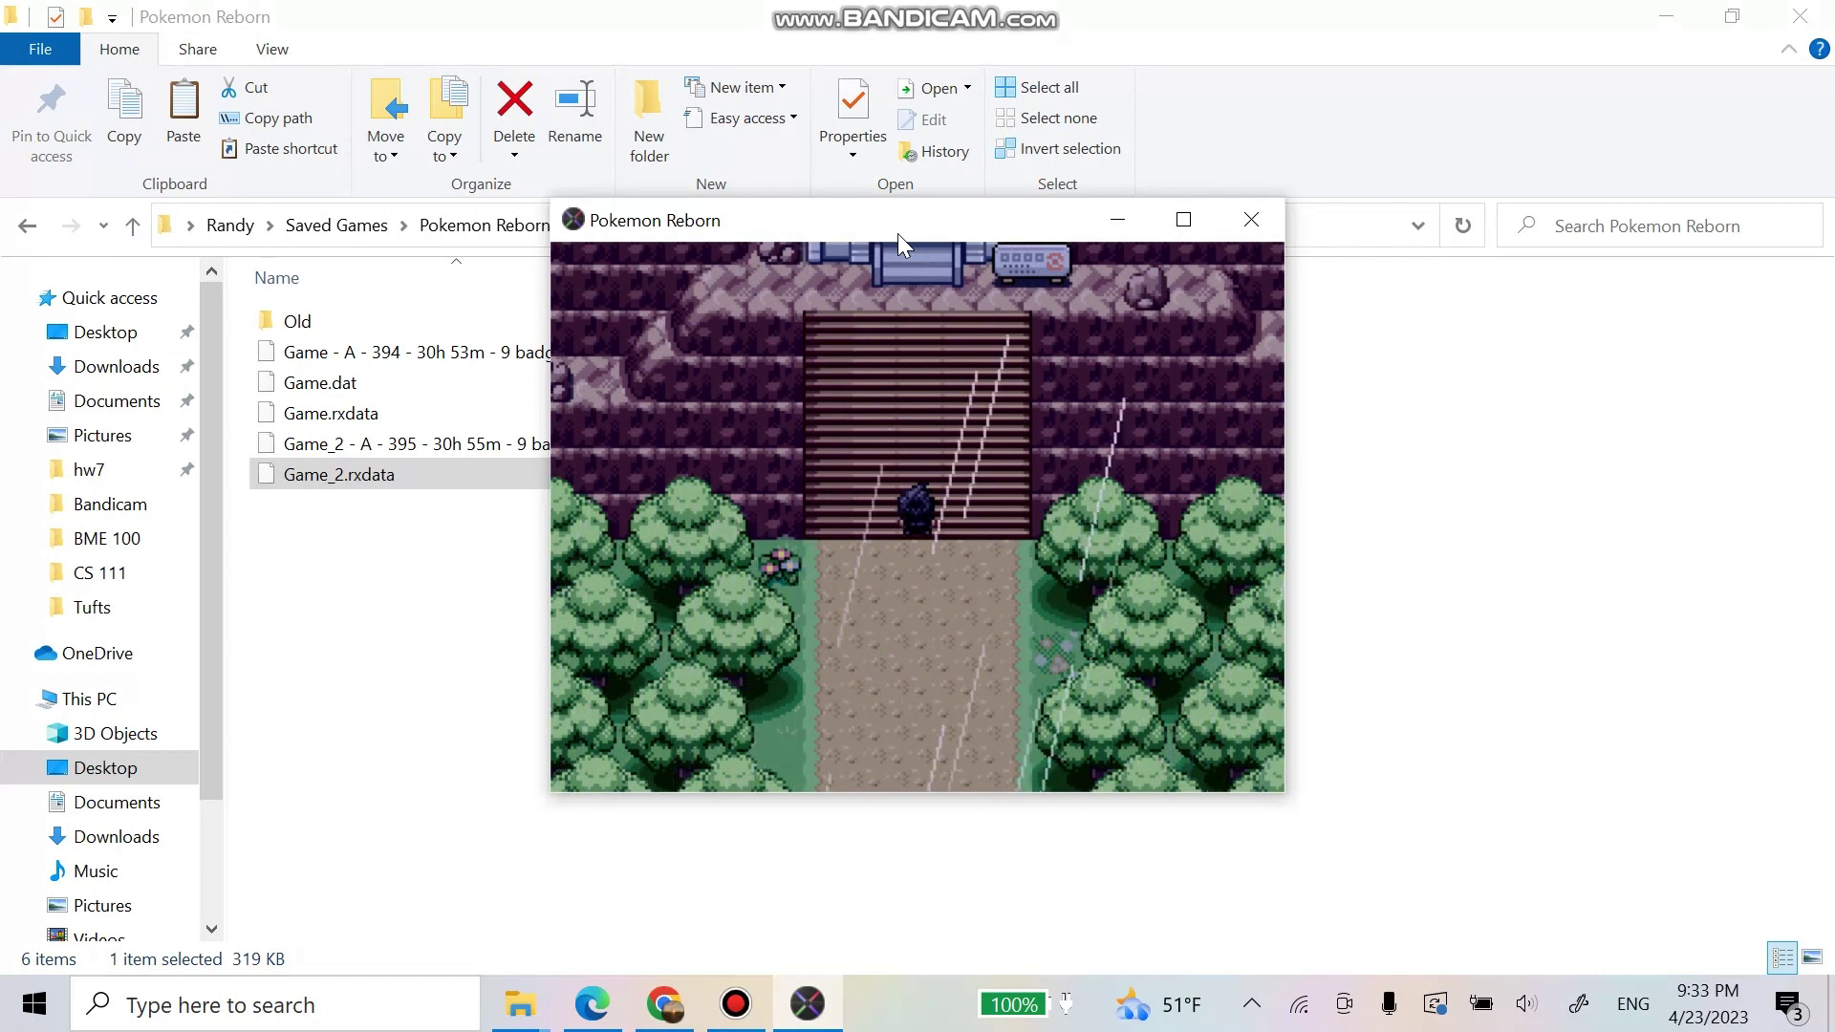
{"action": "left_click_drag", "start_coordinate": [864, 222], "coordinate": [895, 220]}
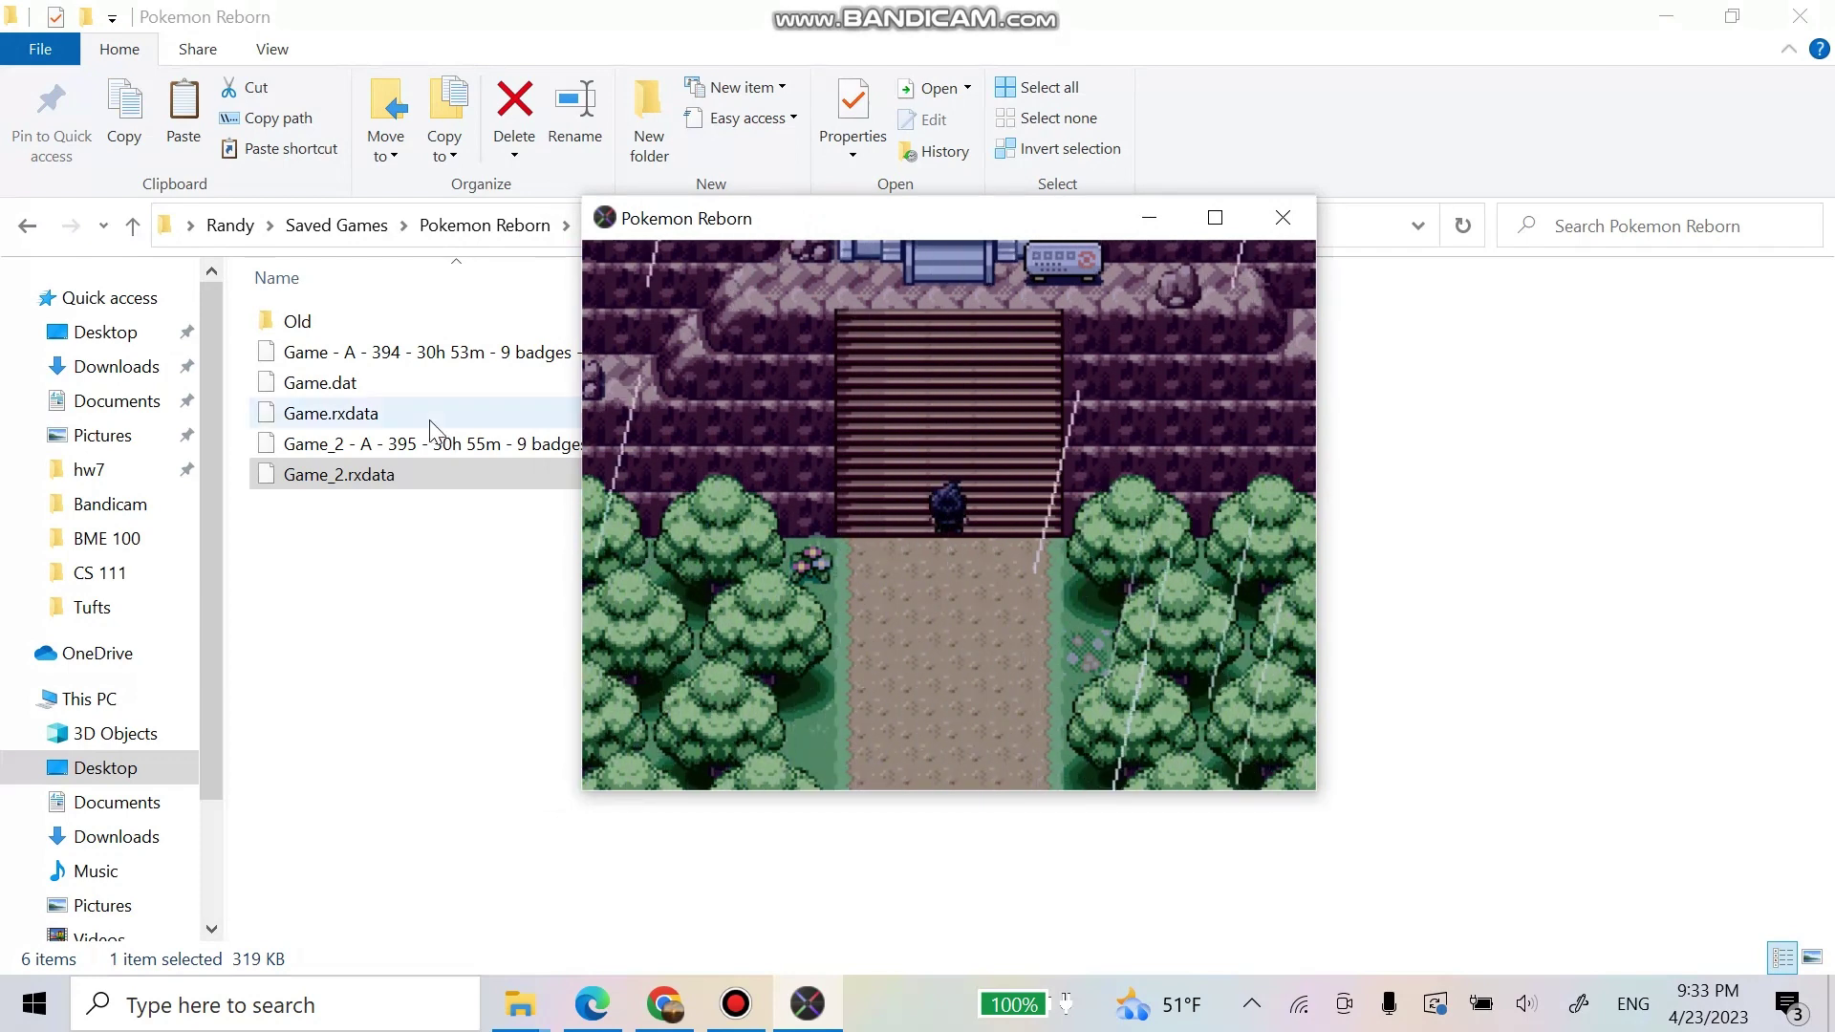
Step: Rename Game.rxdata to Backup.rxdata
{"action": "left_click", "coordinate": [334, 418]}
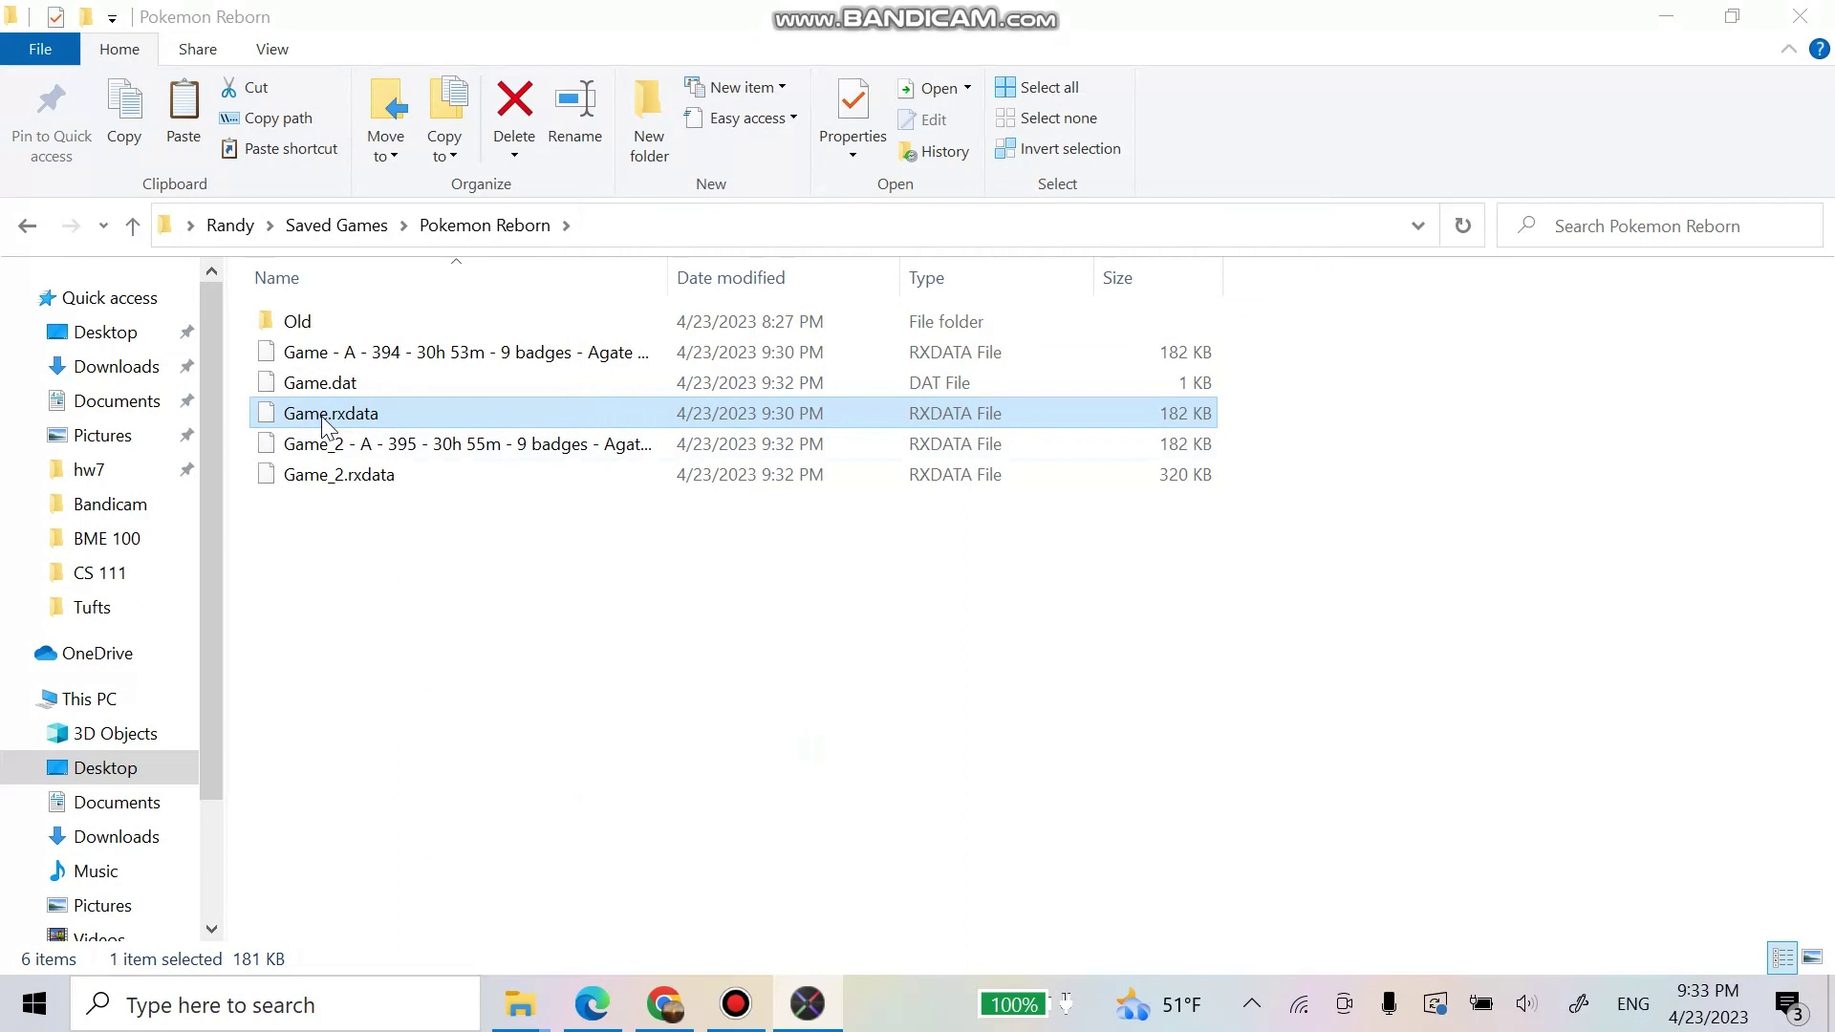
{"action": "left_click", "coordinate": [330, 413]}
{"action": "key", "text": "Right"}
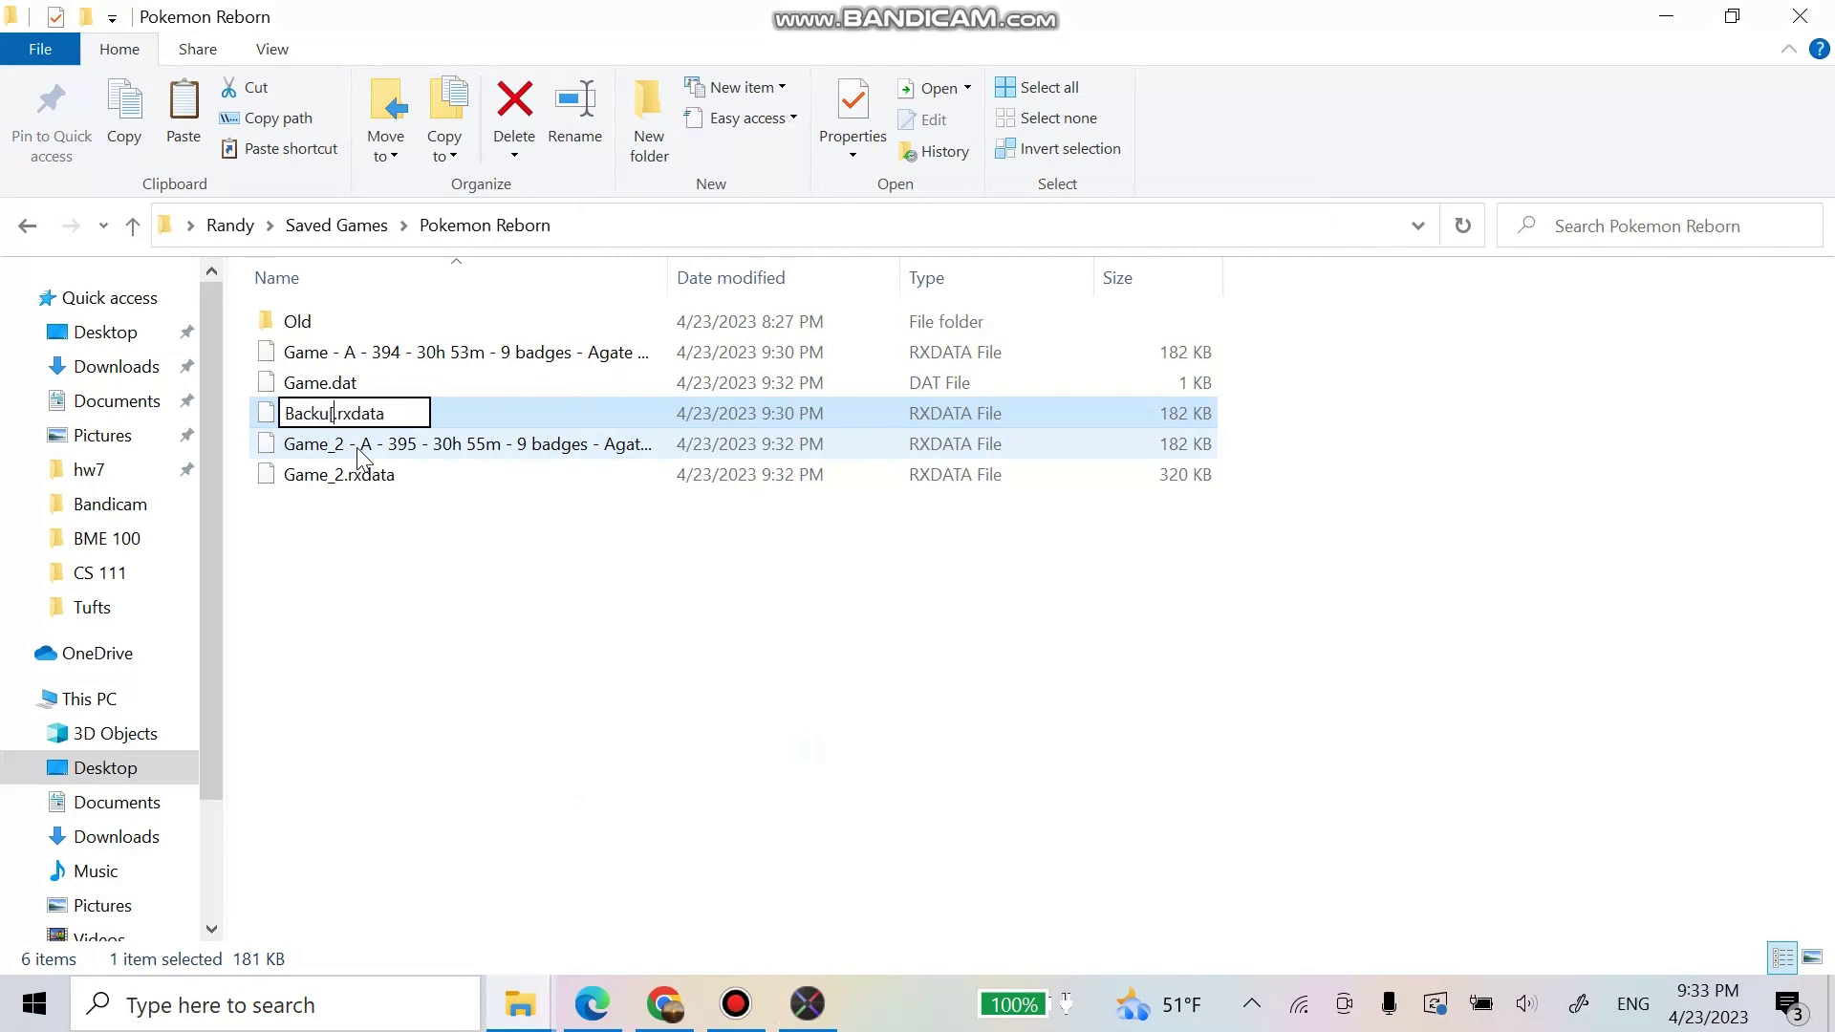
{"action": "key", "text": "Return"}
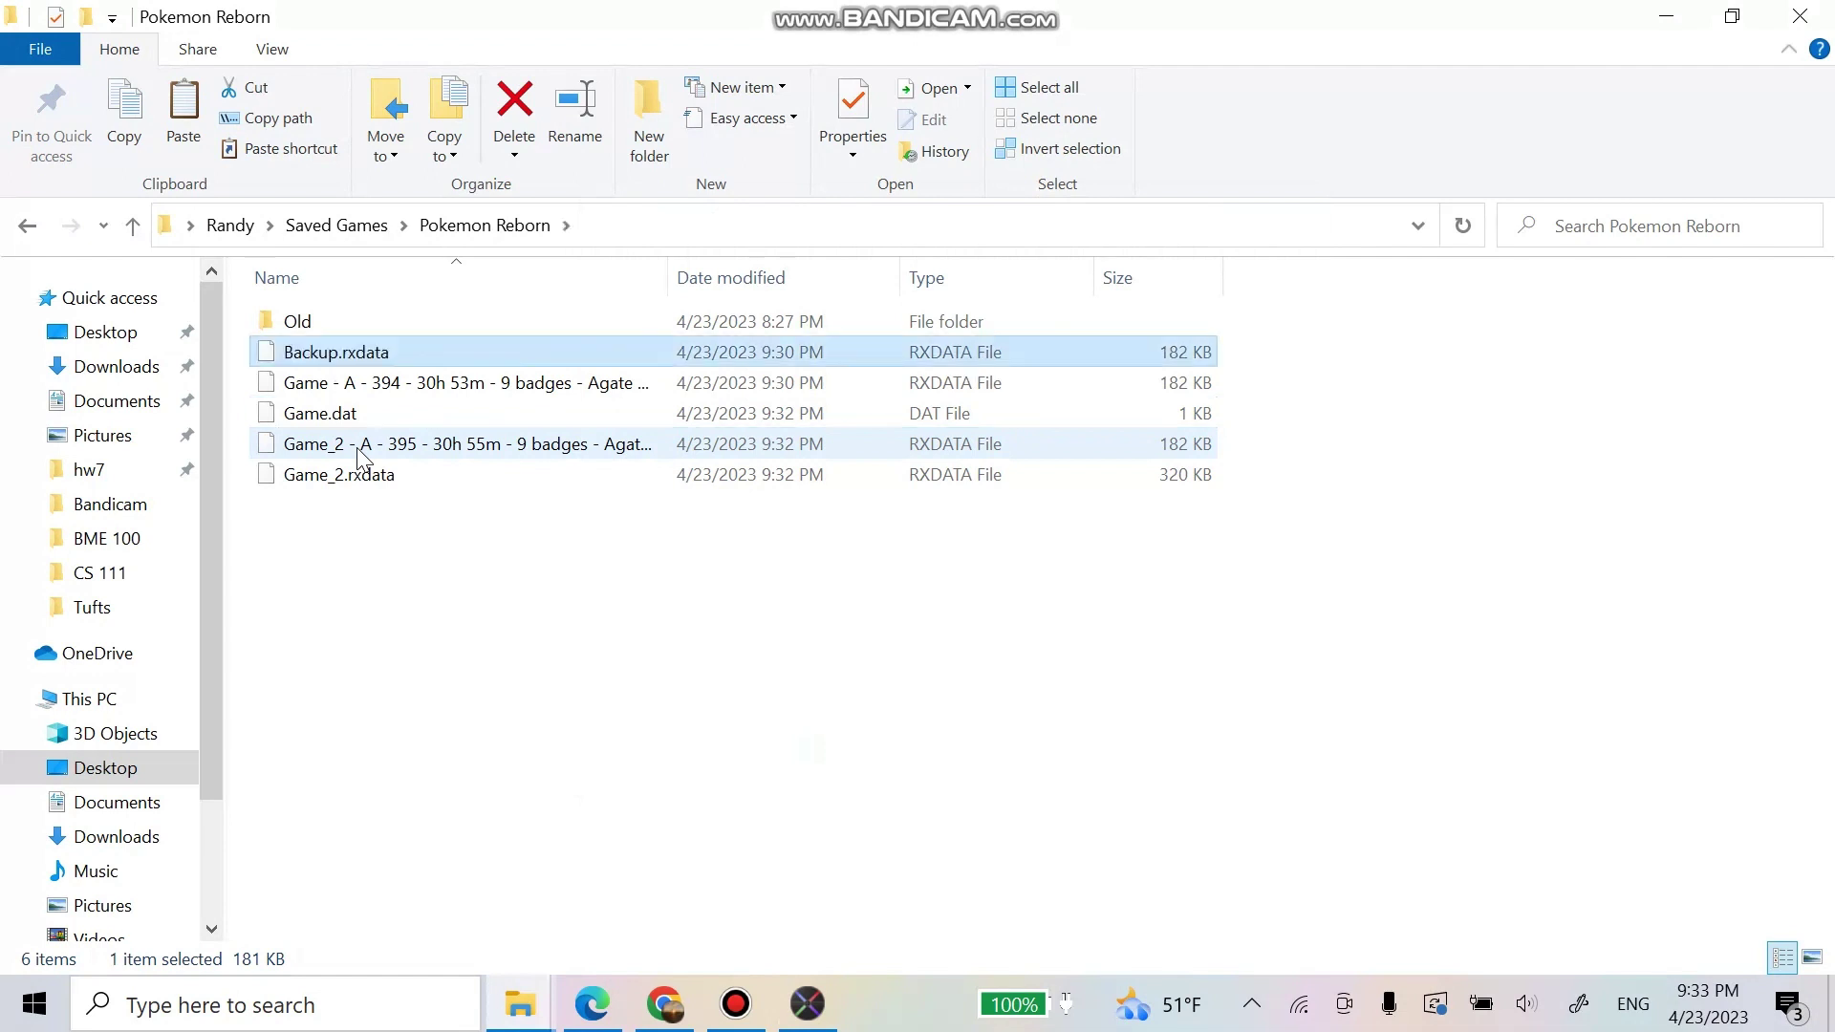
Step: Rename Game_2.rxdata to Game.rxdata and bring the game window forward
{"action": "left_click", "coordinate": [344, 475]}
{"action": "left_click", "coordinate": [336, 478]}
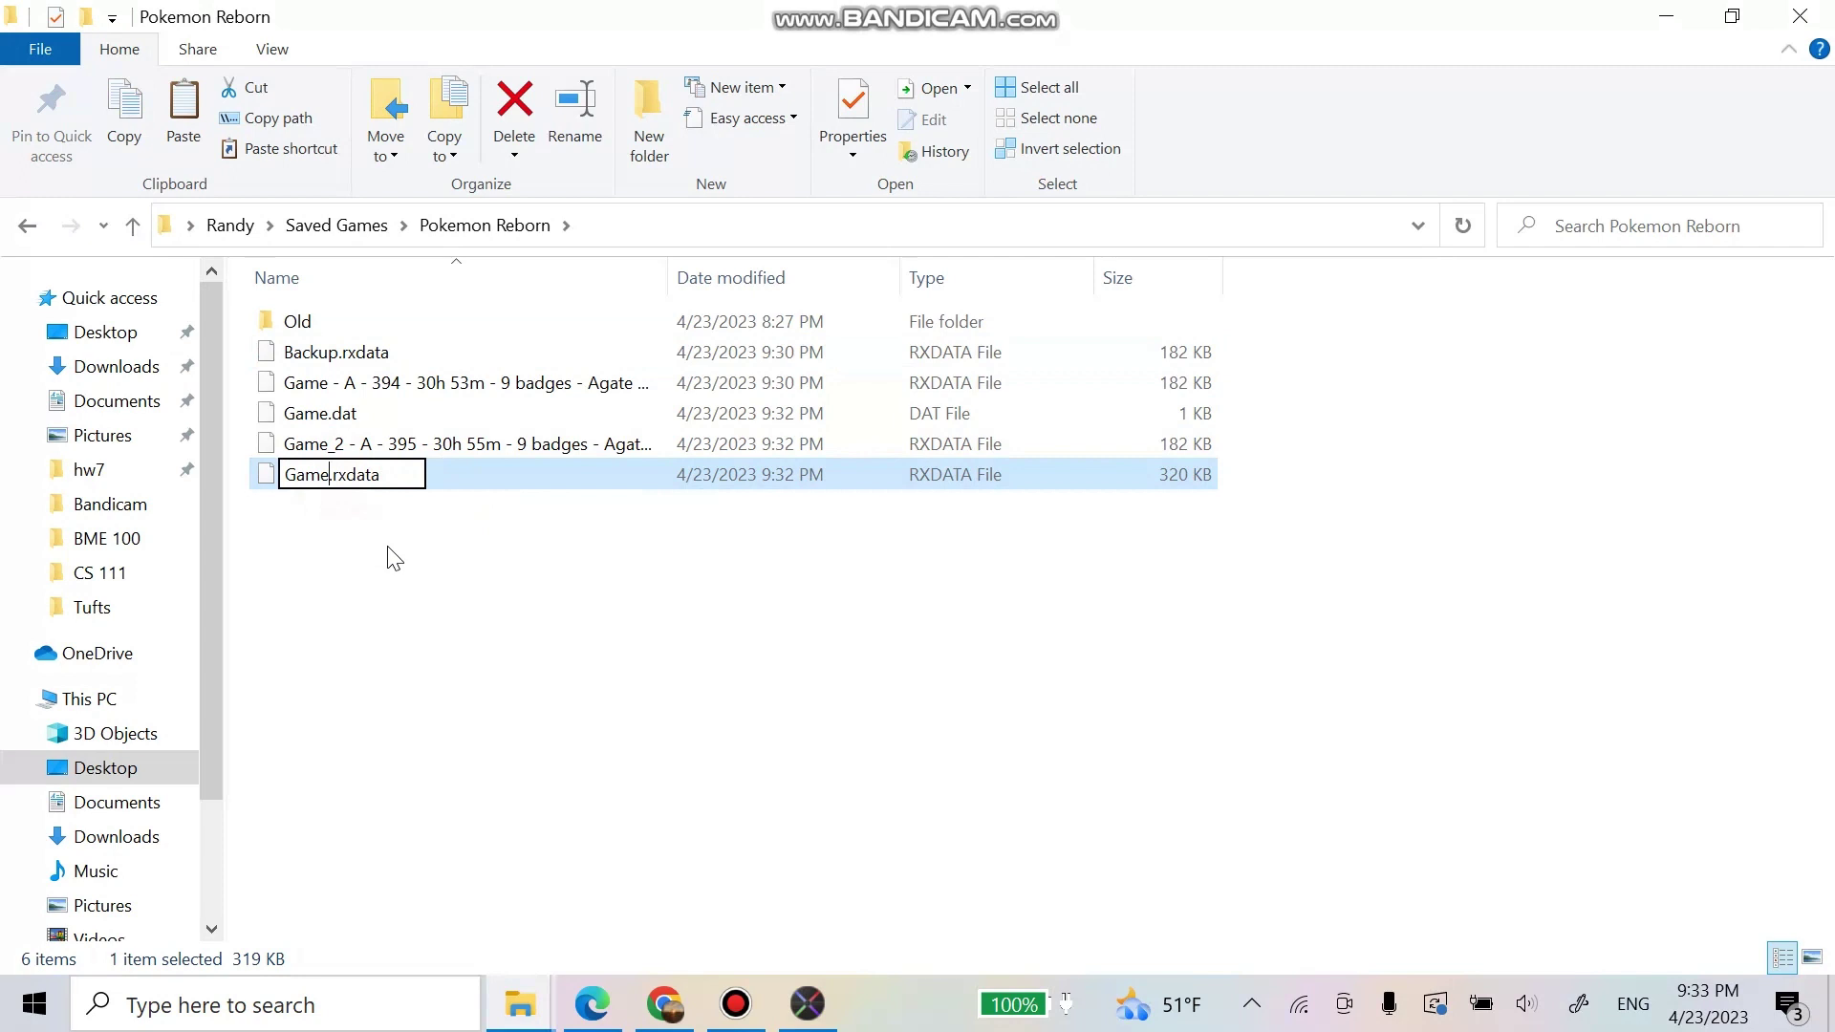
{"action": "key", "text": "Return"}
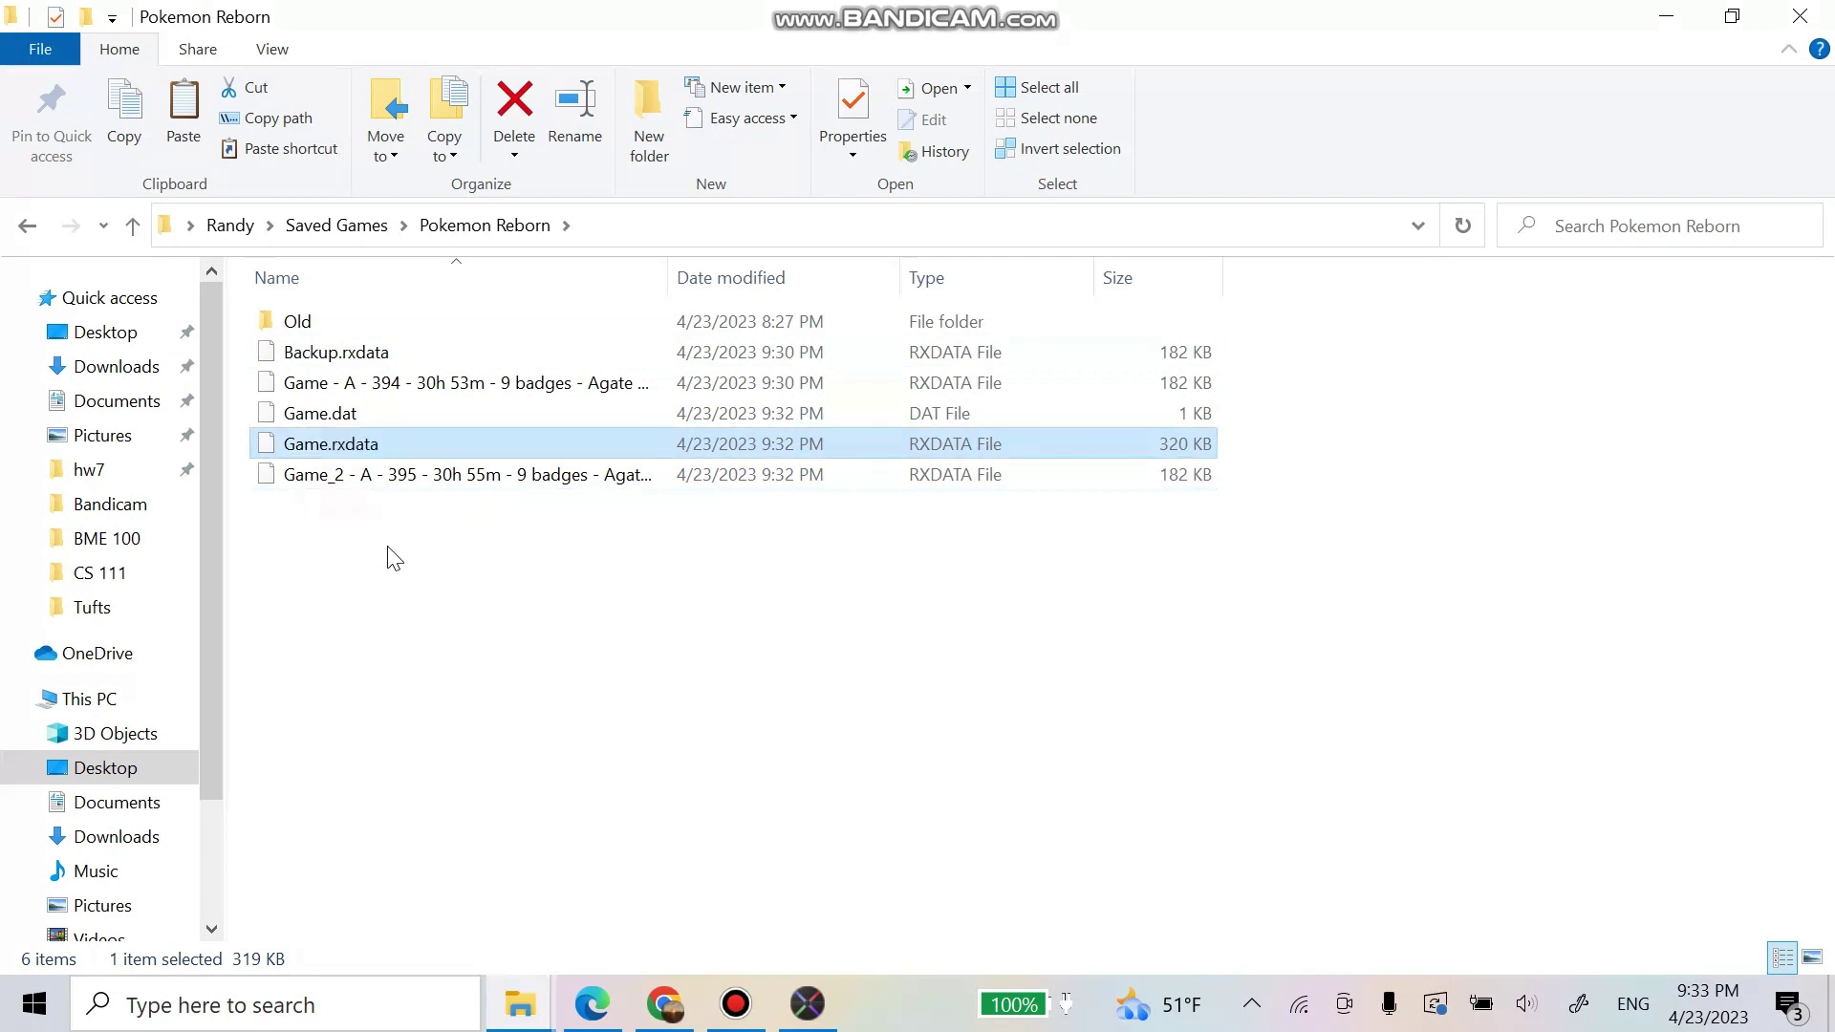
{"action": "left_click", "coordinate": [809, 1005]}
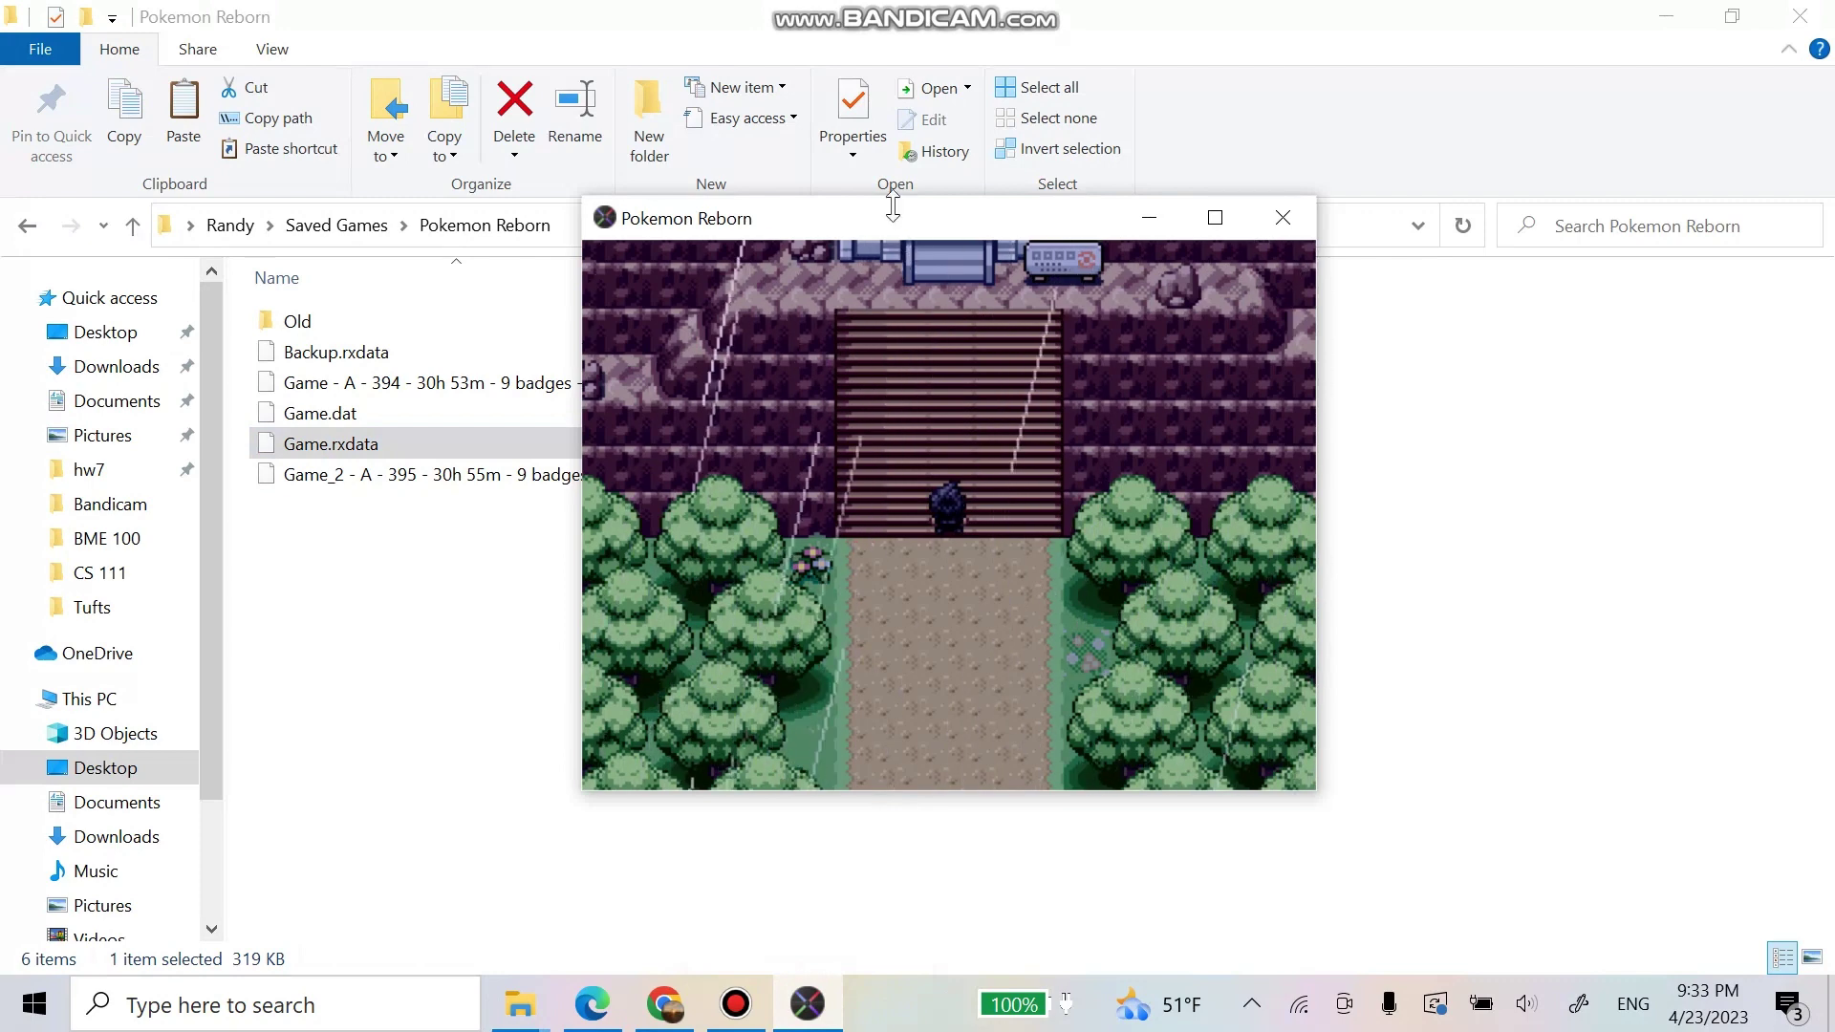
Step: Reset the game, view Other Save Files, then return to the Agate Circus Continue option
{"action": "key", "text": "F12"}
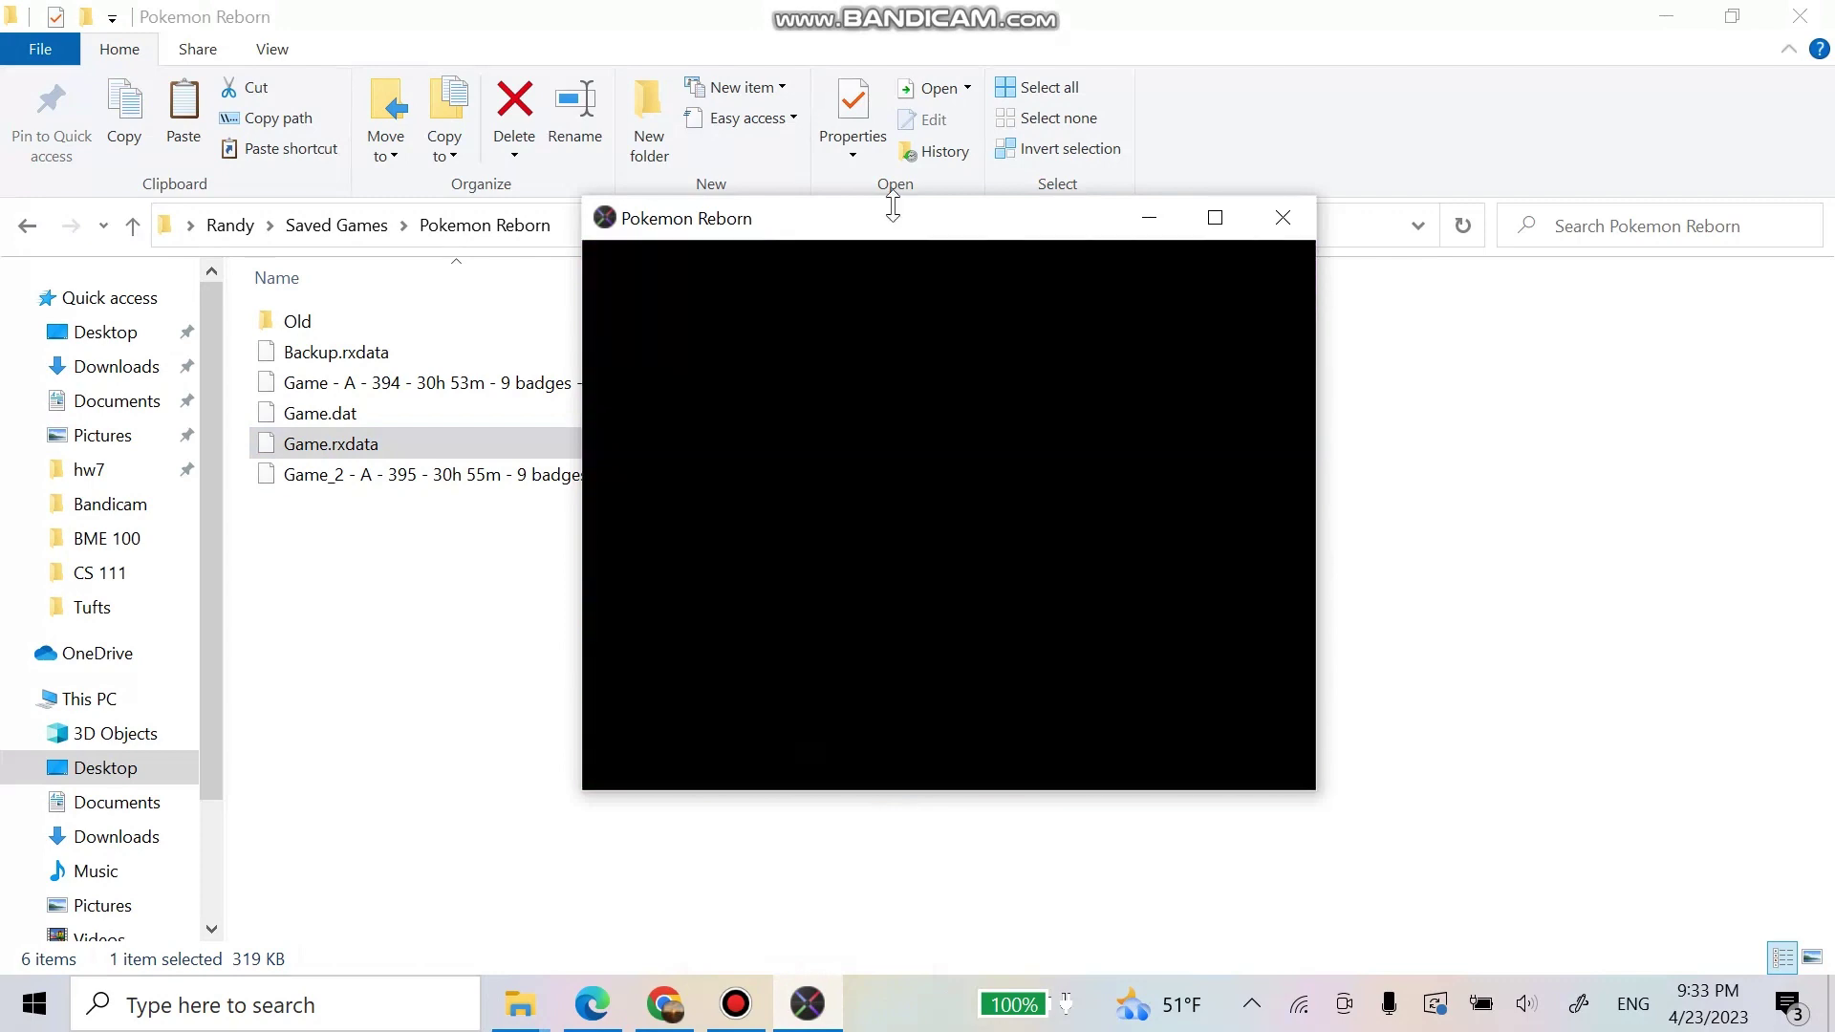
{"action": "key", "text": "Return"}
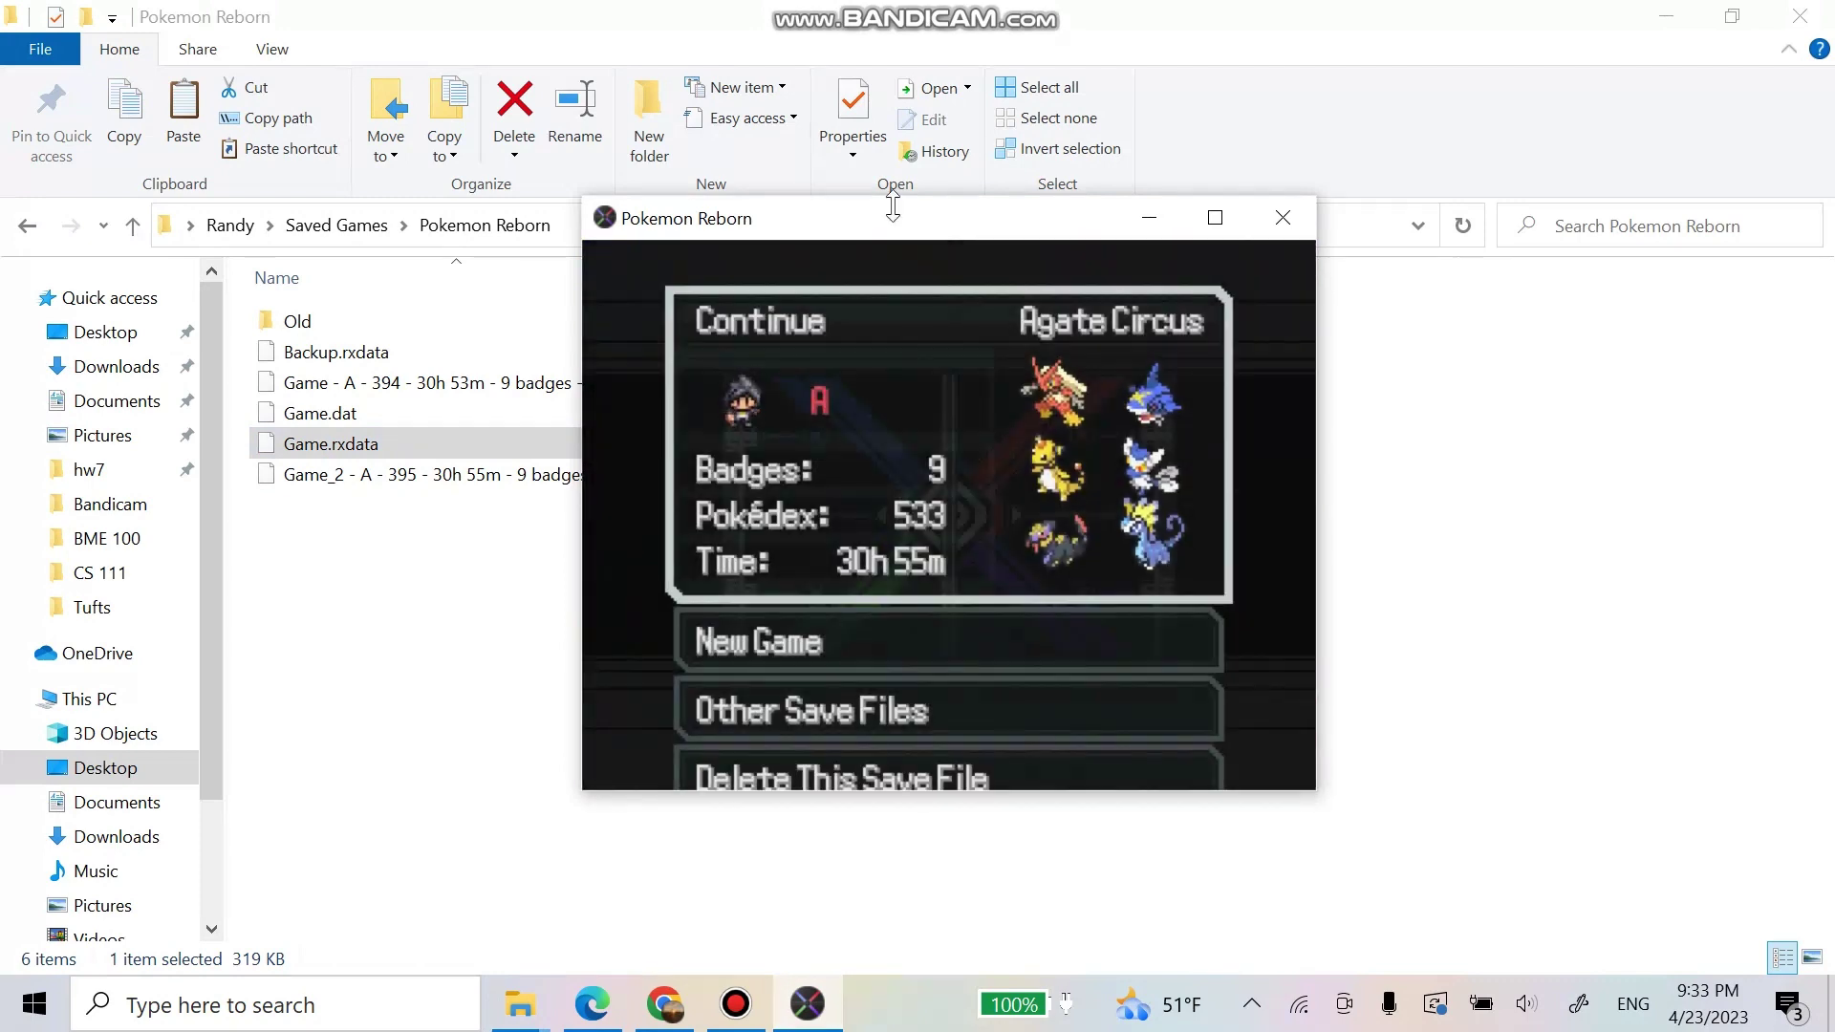
{"action": "key", "text": "Down"}
{"action": "key", "text": "Down"}
{"action": "key", "text": "Return"}
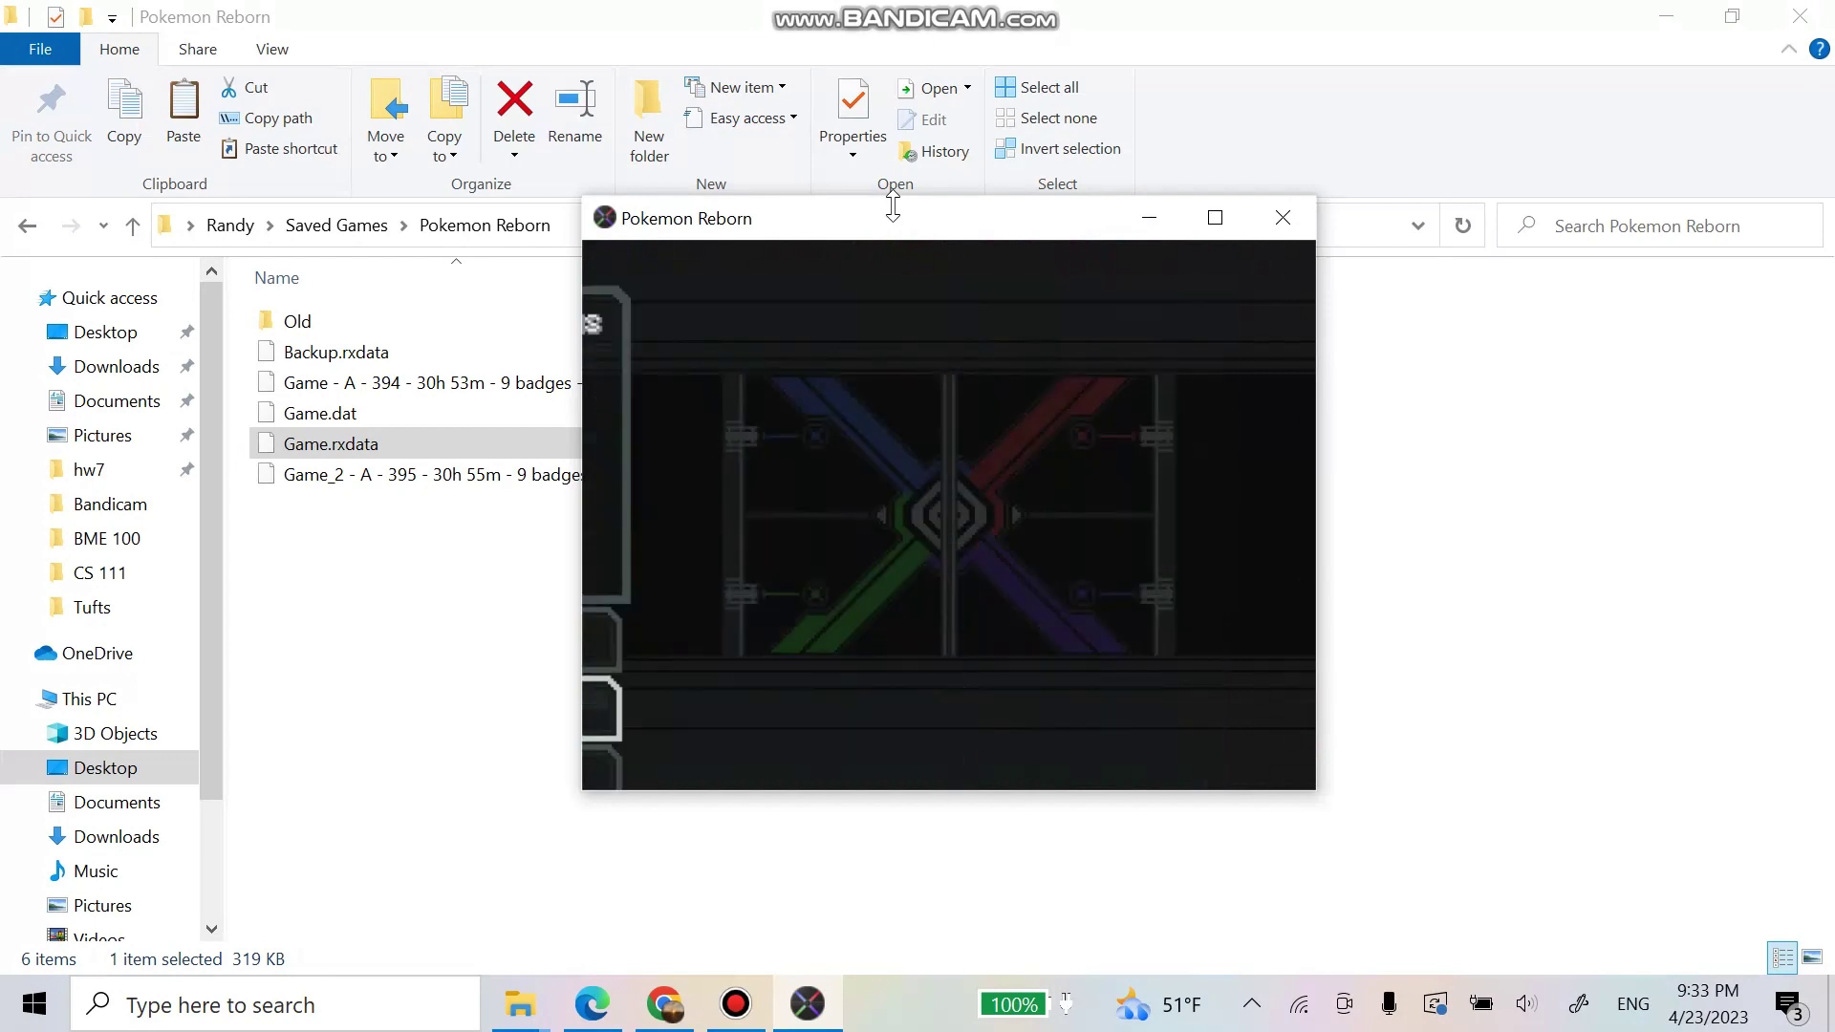
{"action": "key", "text": "Return"}
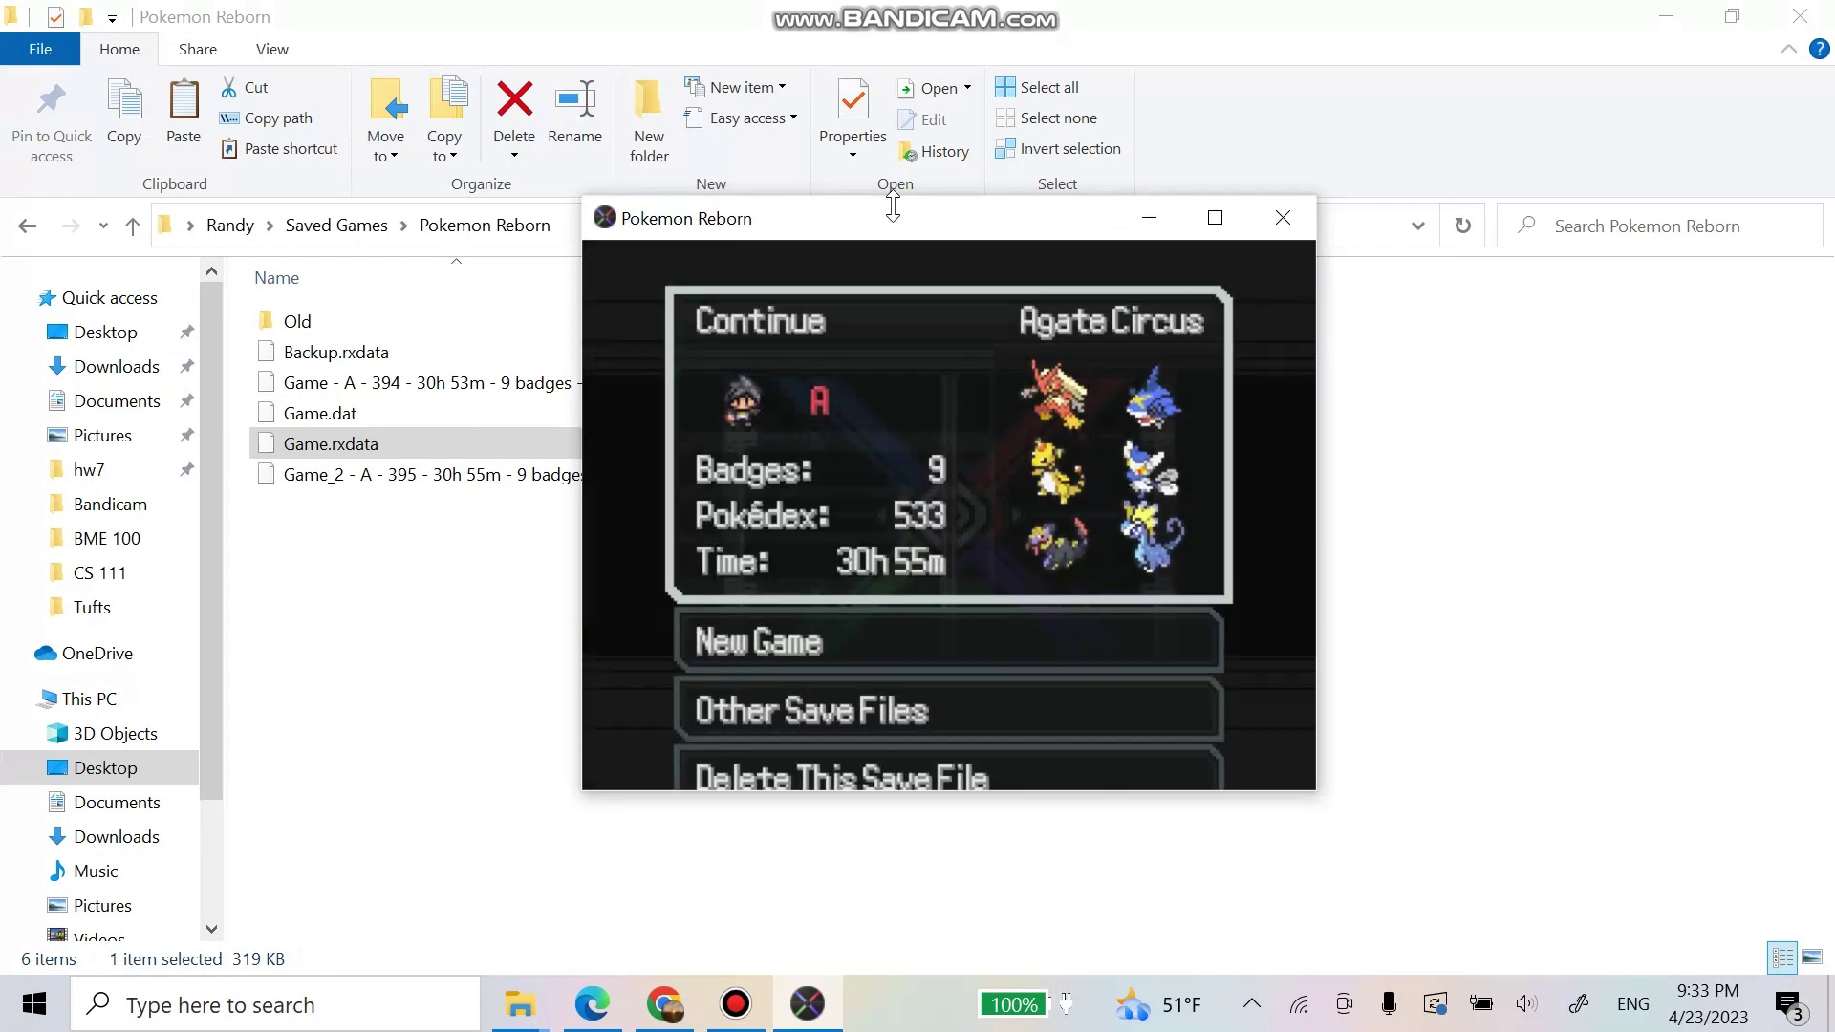
{"action": "key", "text": "Down"}
{"action": "key", "text": "Down"}
{"action": "key", "text": "Up"}
{"action": "key", "text": "Up"}
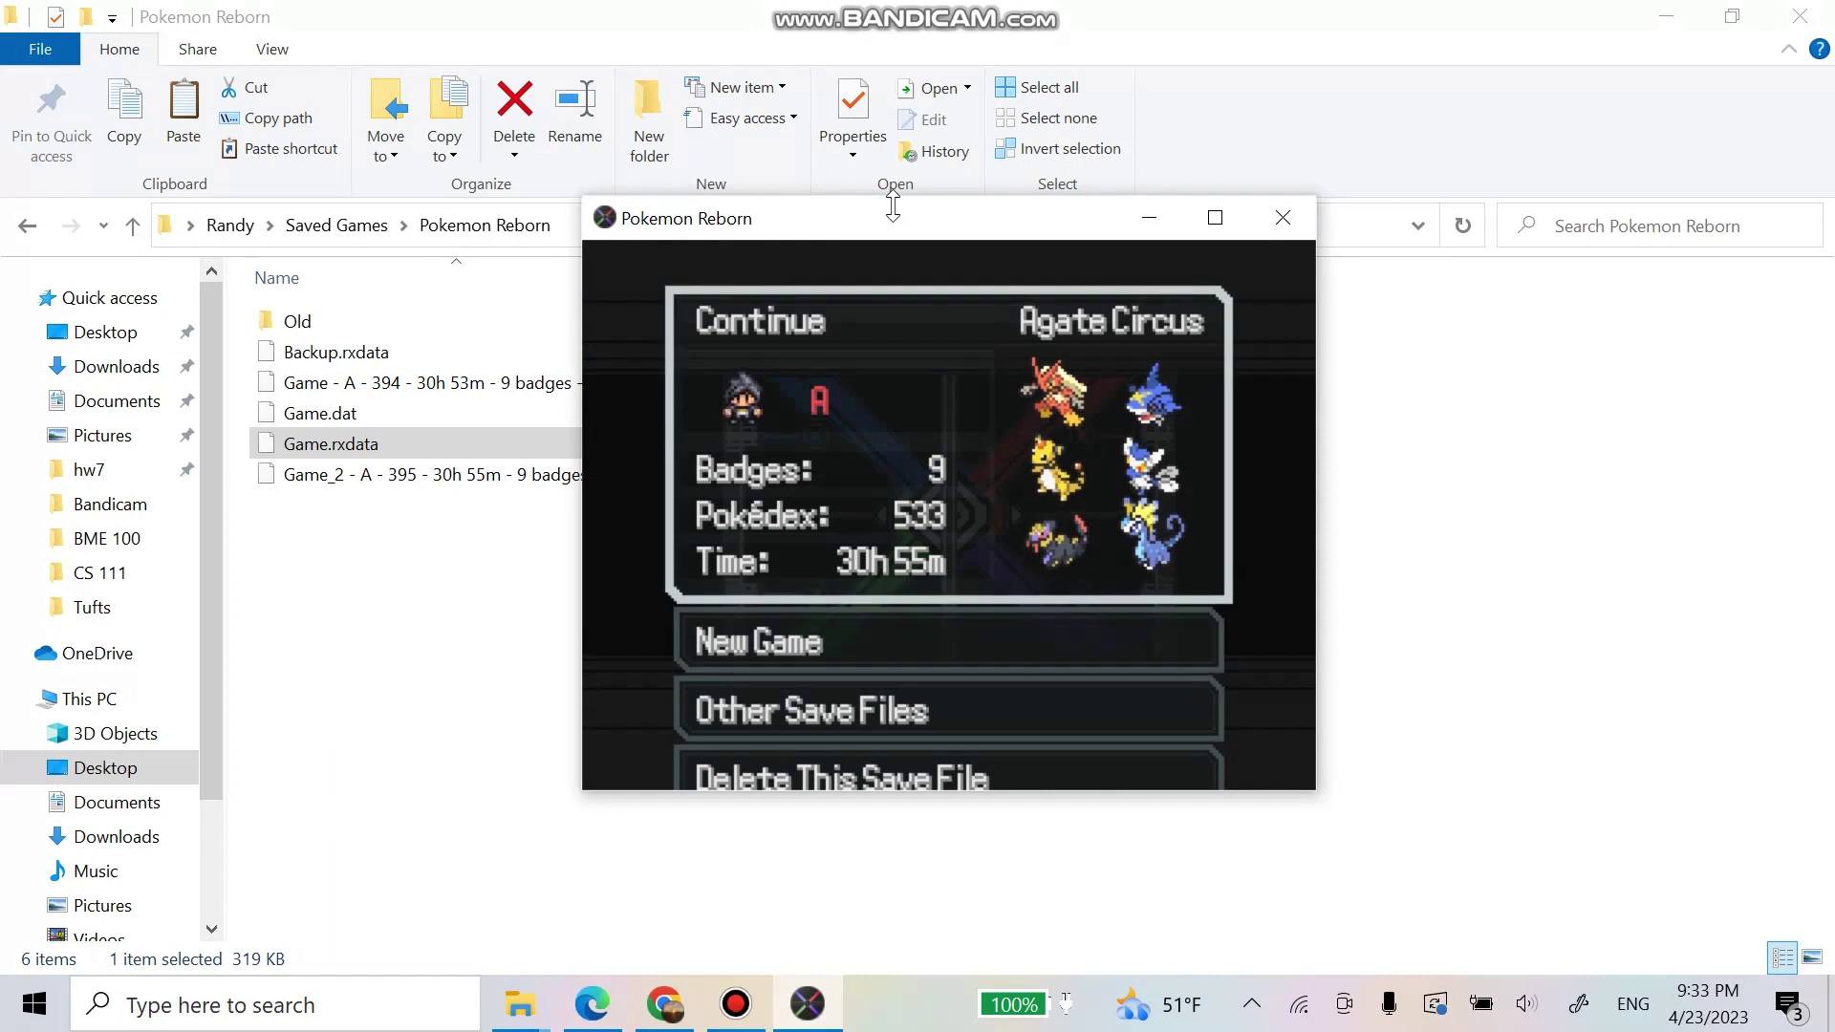
Step: Rename the 320 KB Game.rxdata back to Game_2.rxdata
{"action": "left_click", "coordinate": [393, 519]}
{"action": "left_click", "coordinate": [322, 445]}
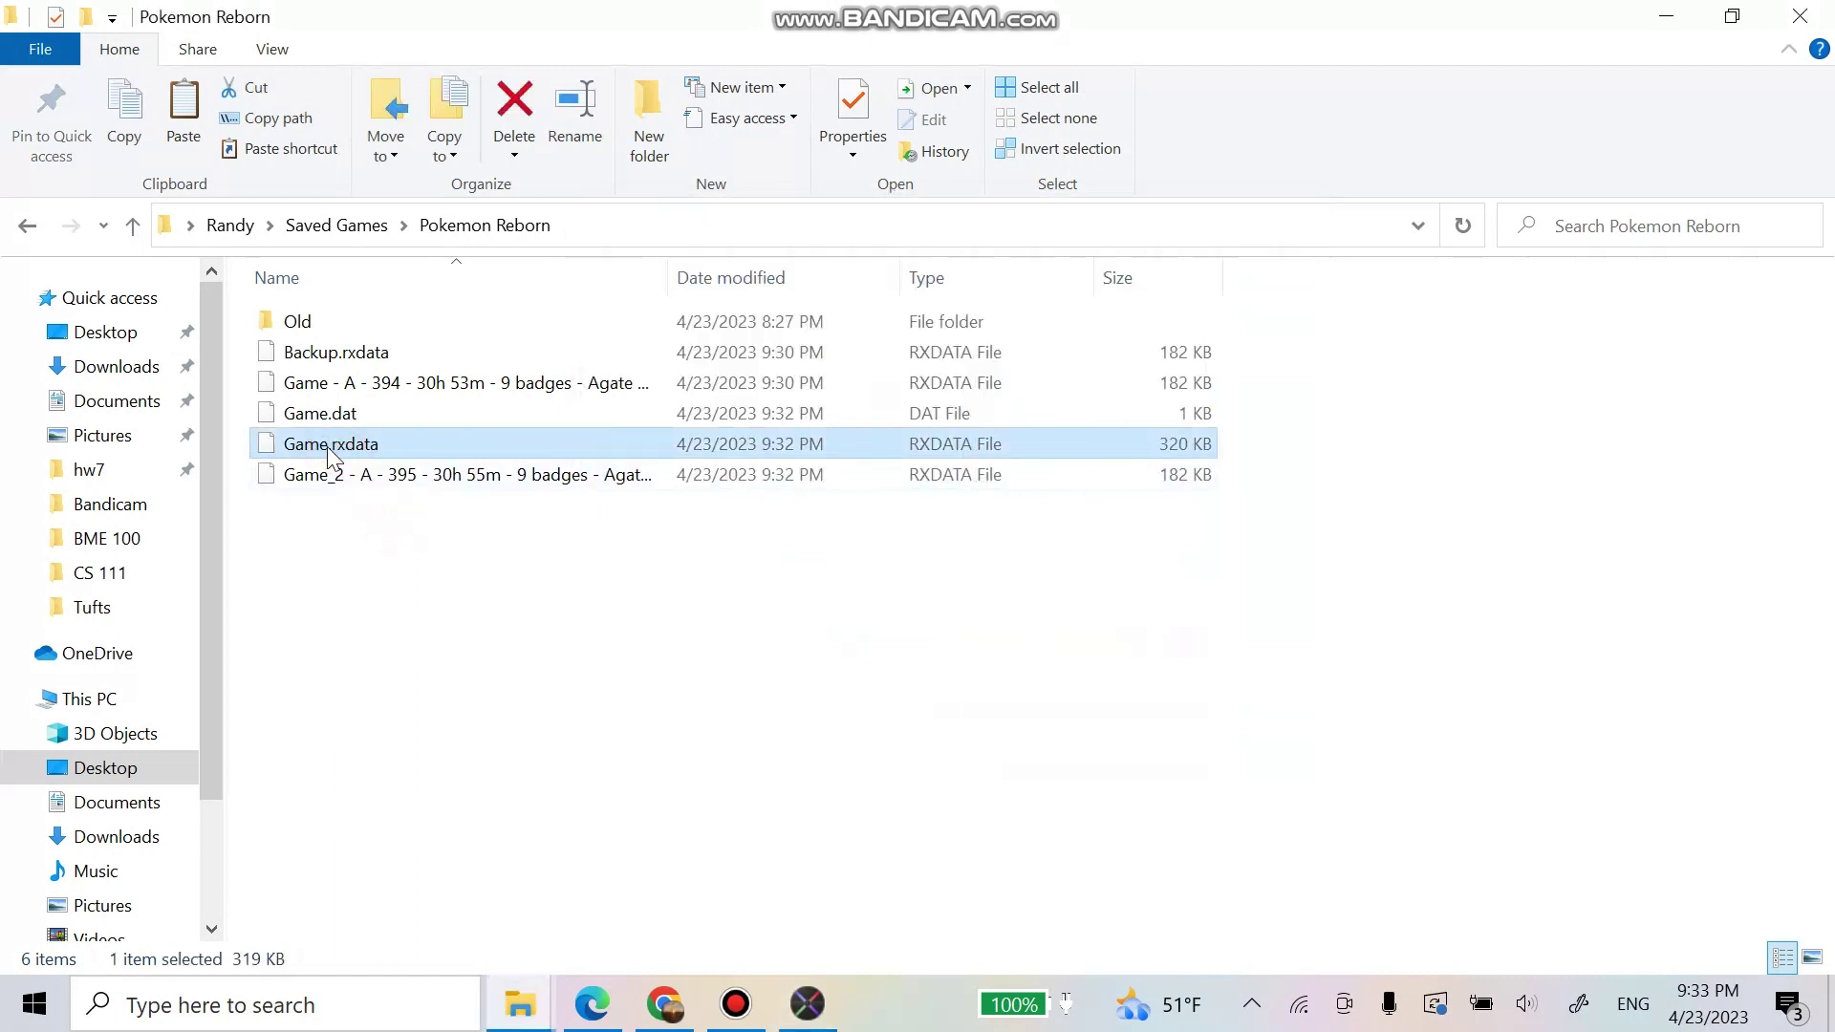
{"action": "left_click", "coordinate": [329, 445]}
{"action": "left_click", "coordinate": [330, 446]}
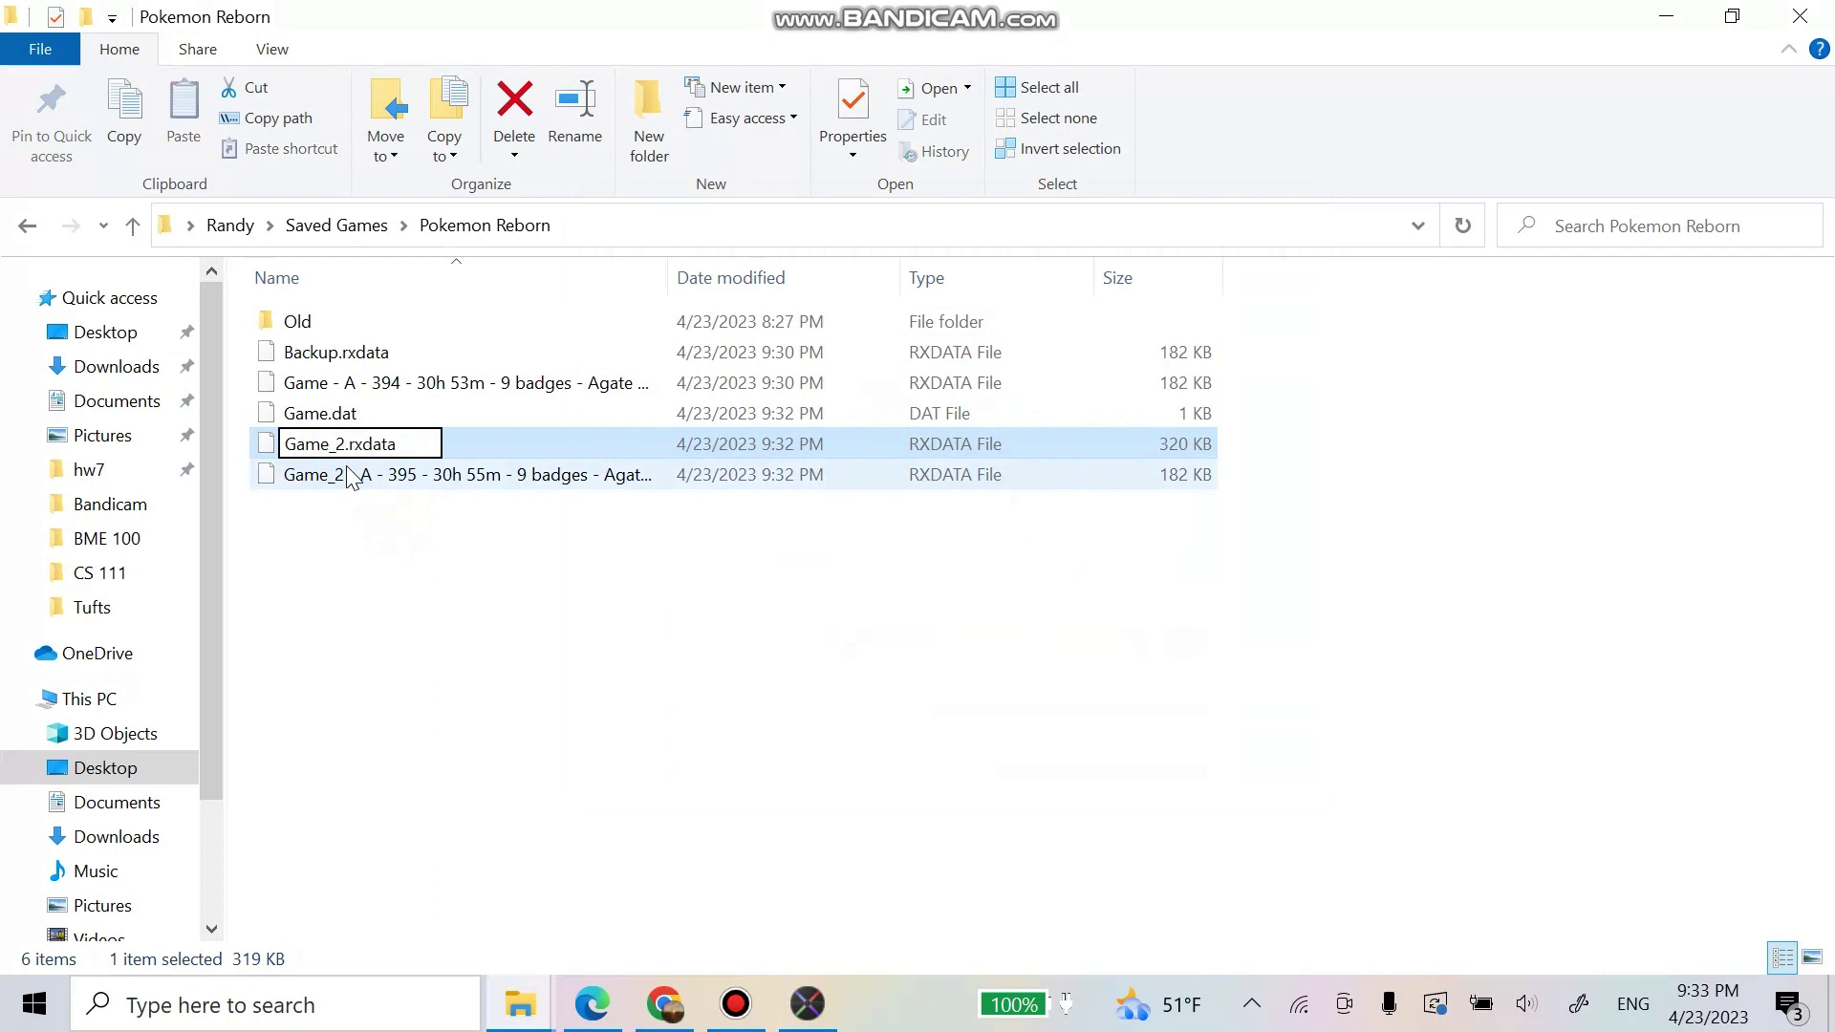
{"action": "type", "text": "_2"}
{"action": "key", "text": "Return"}
Step: Rename Backup.rxdata to Game.rxdata
{"action": "left_click", "coordinate": [342, 351]}
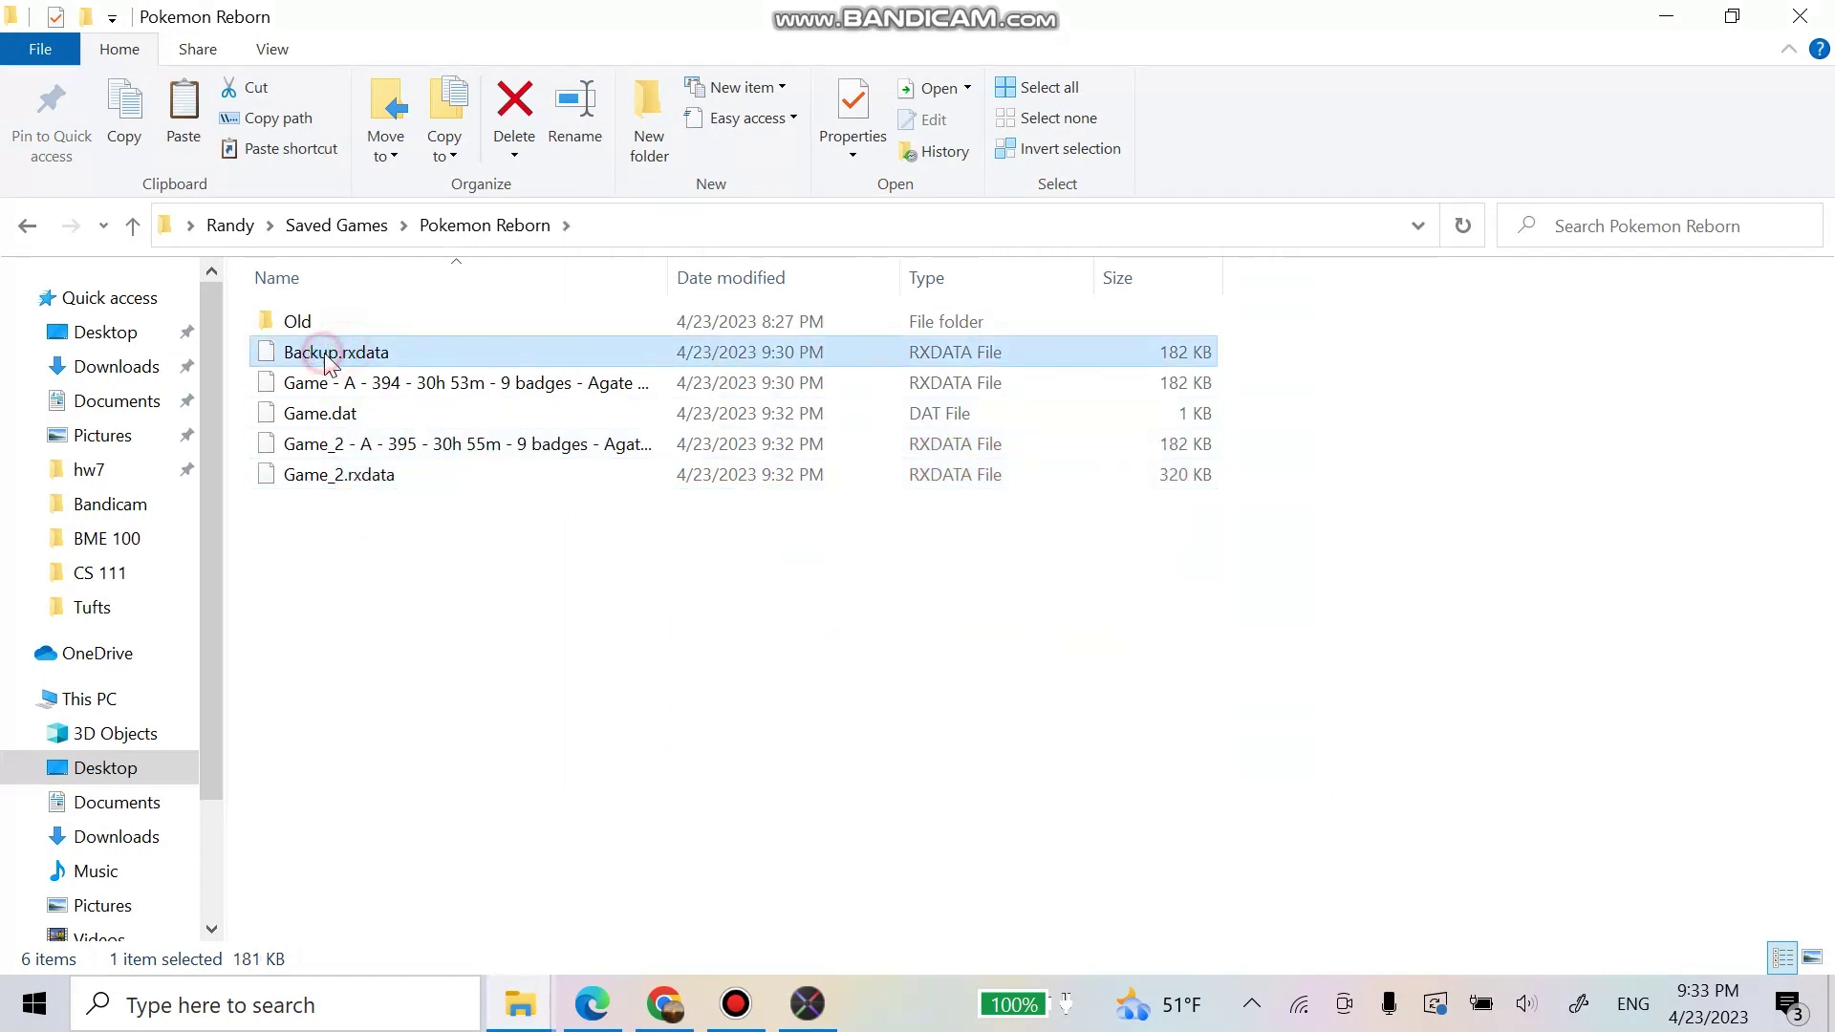
{"action": "left_click", "coordinate": [329, 359]}
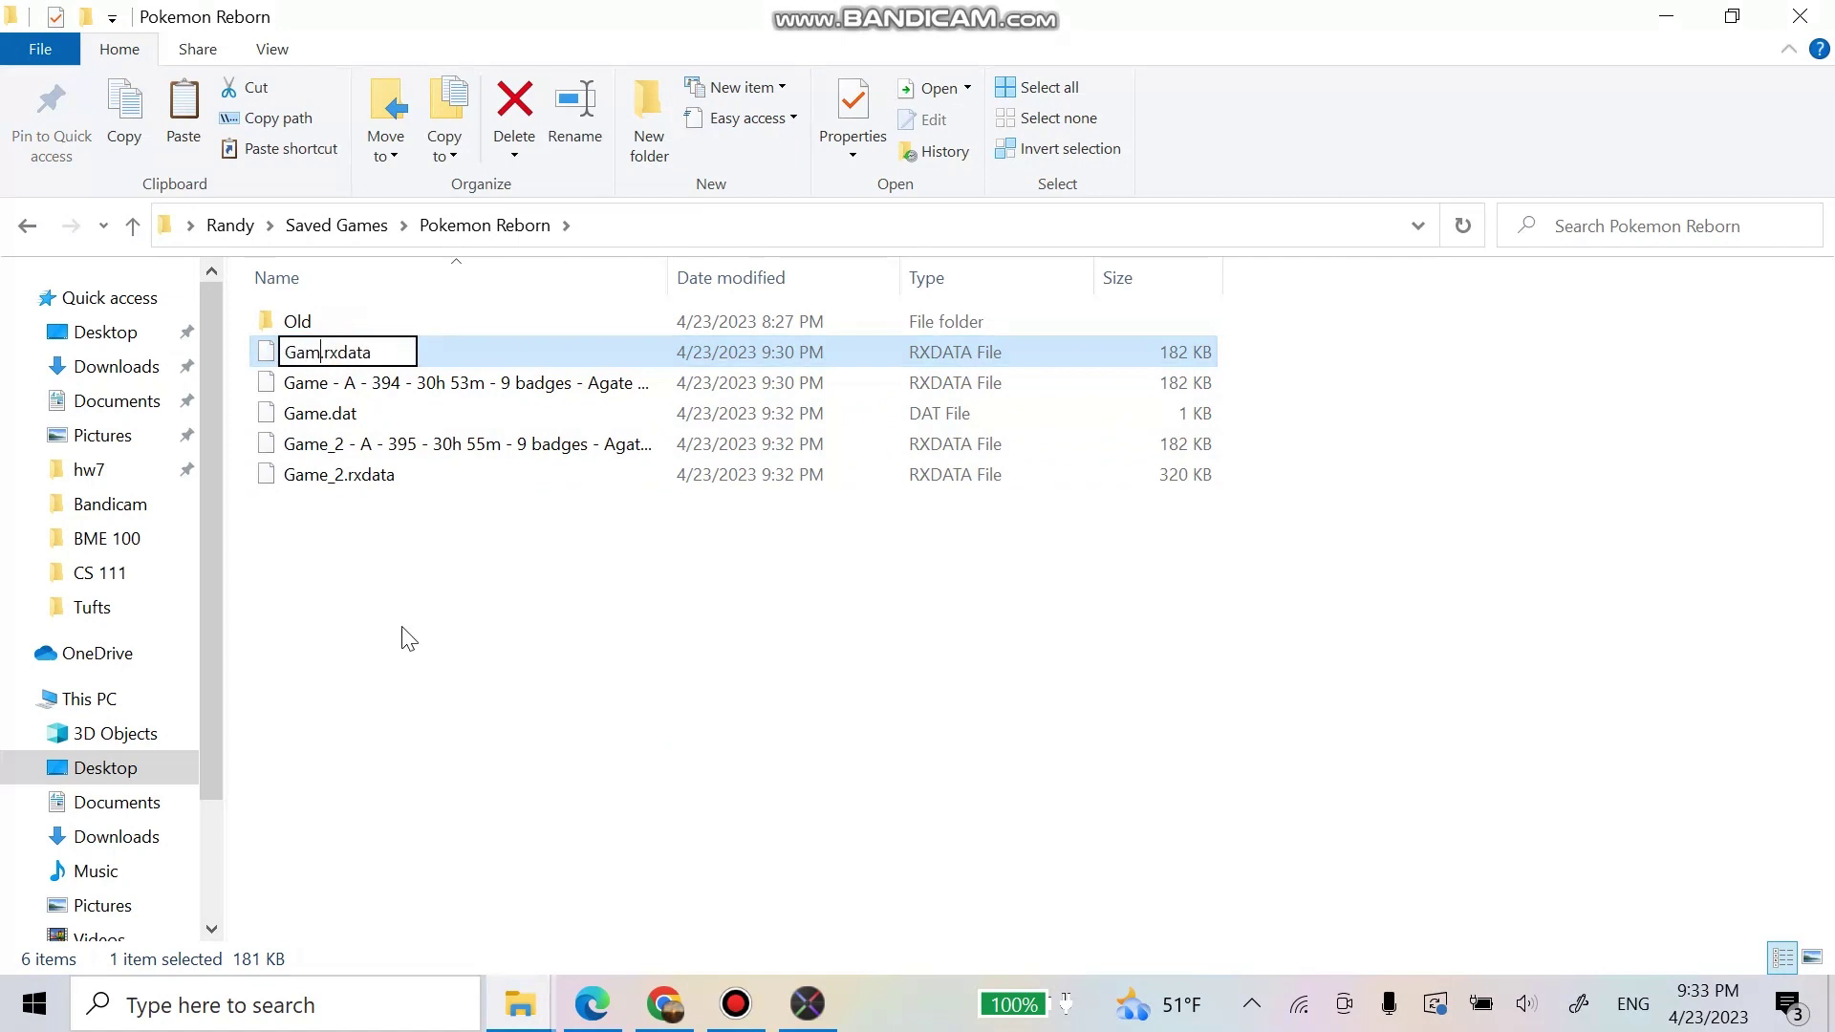
{"action": "key", "text": "Return"}
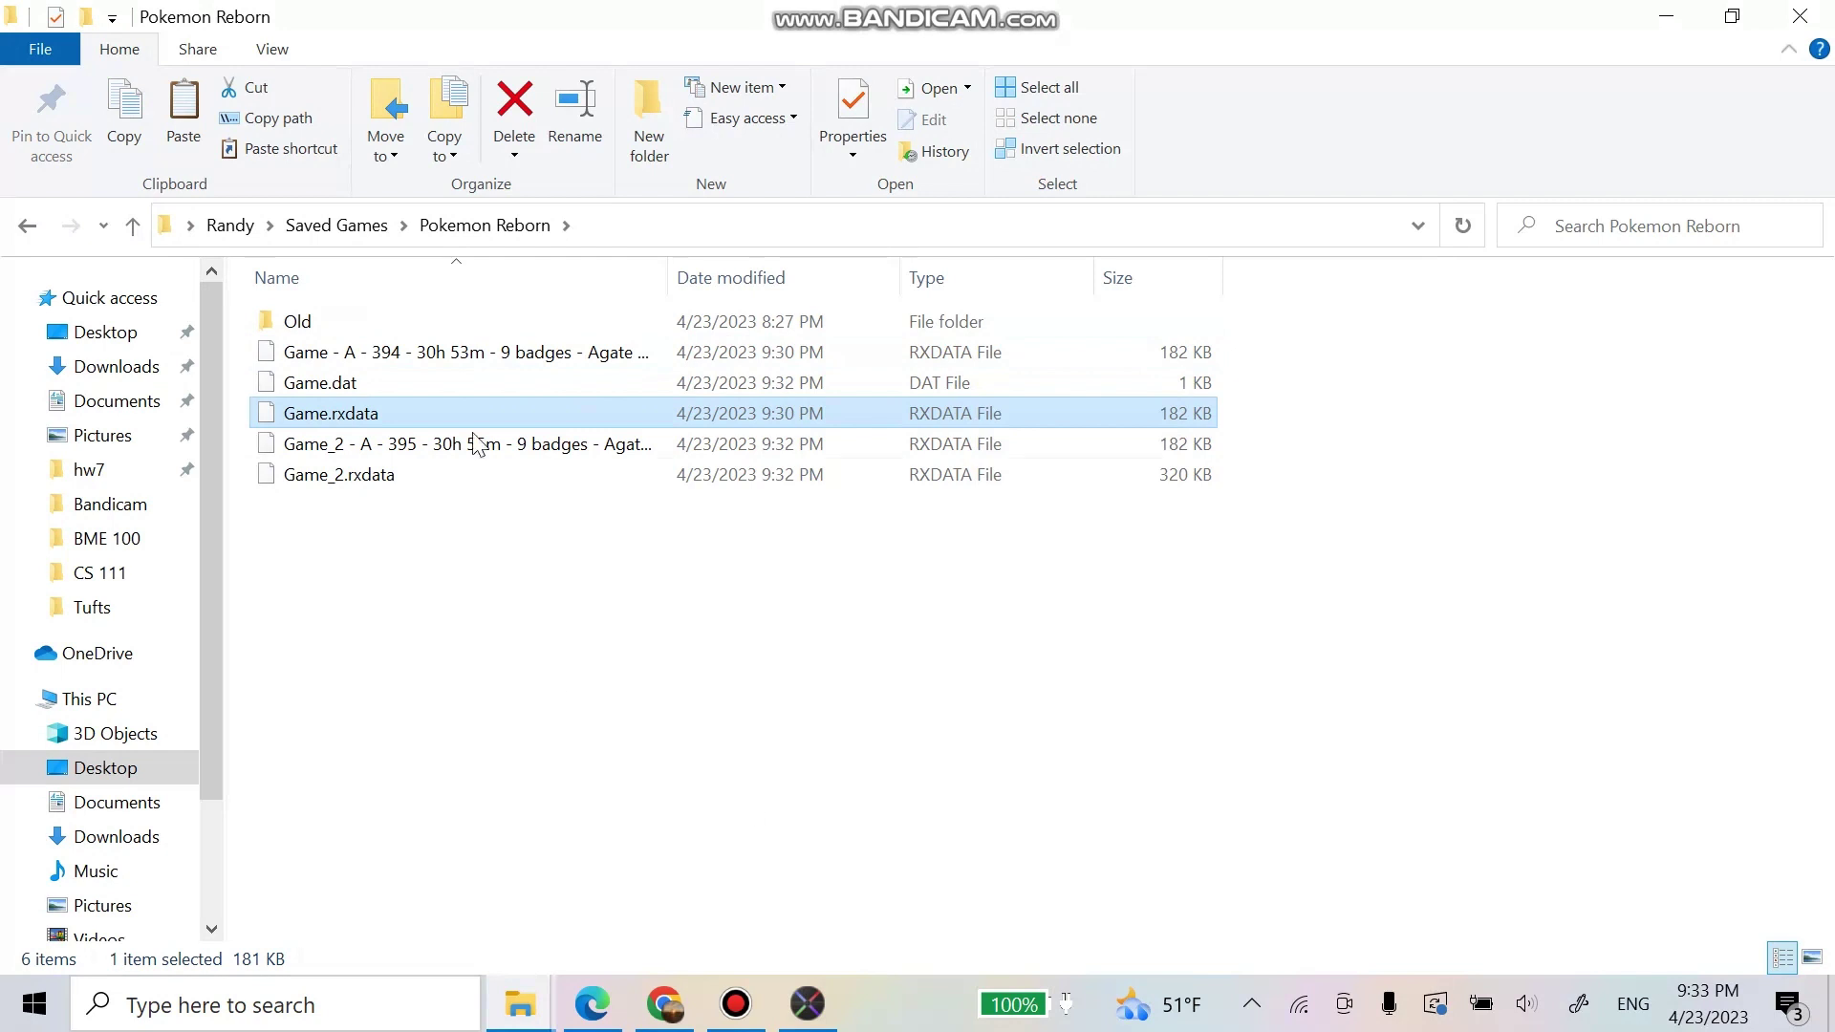
Step: Restart the game, check Save Slots 1 and 2, and continue Slot 1 at Agate City Checkpoint
{"action": "left_click", "coordinate": [806, 998]}
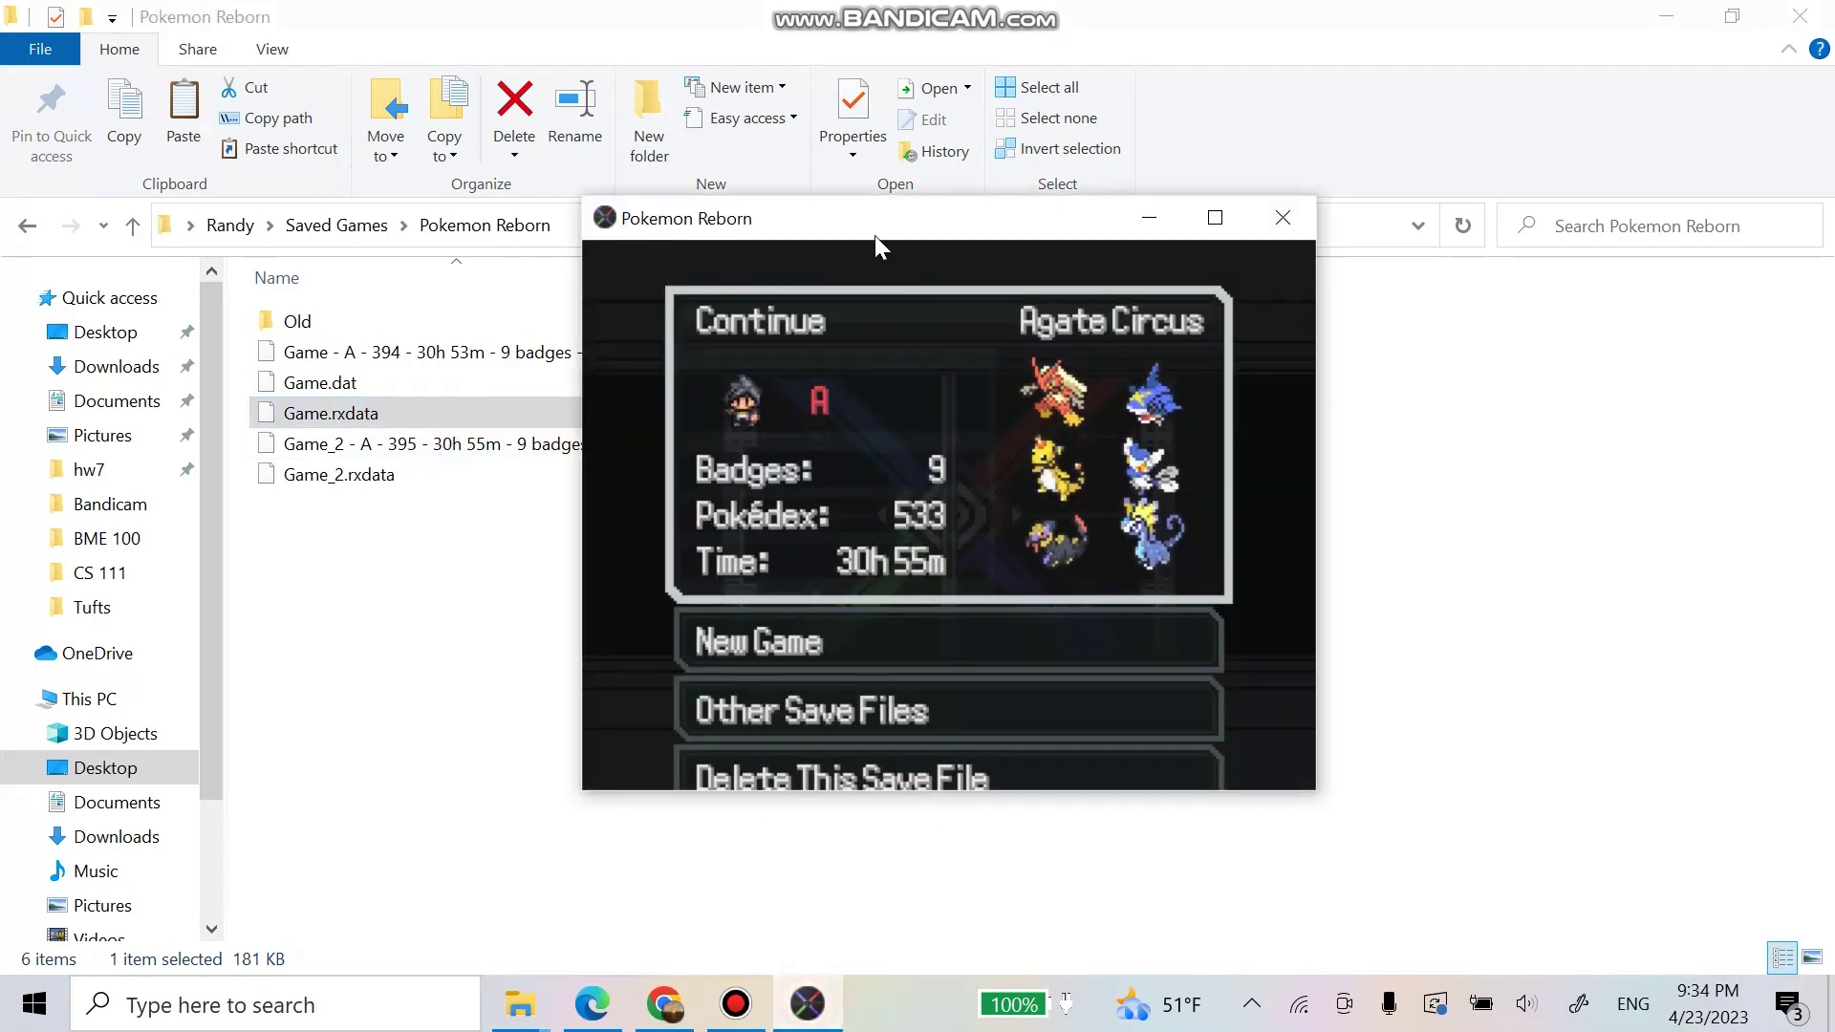
{"action": "key", "text": "Return"}
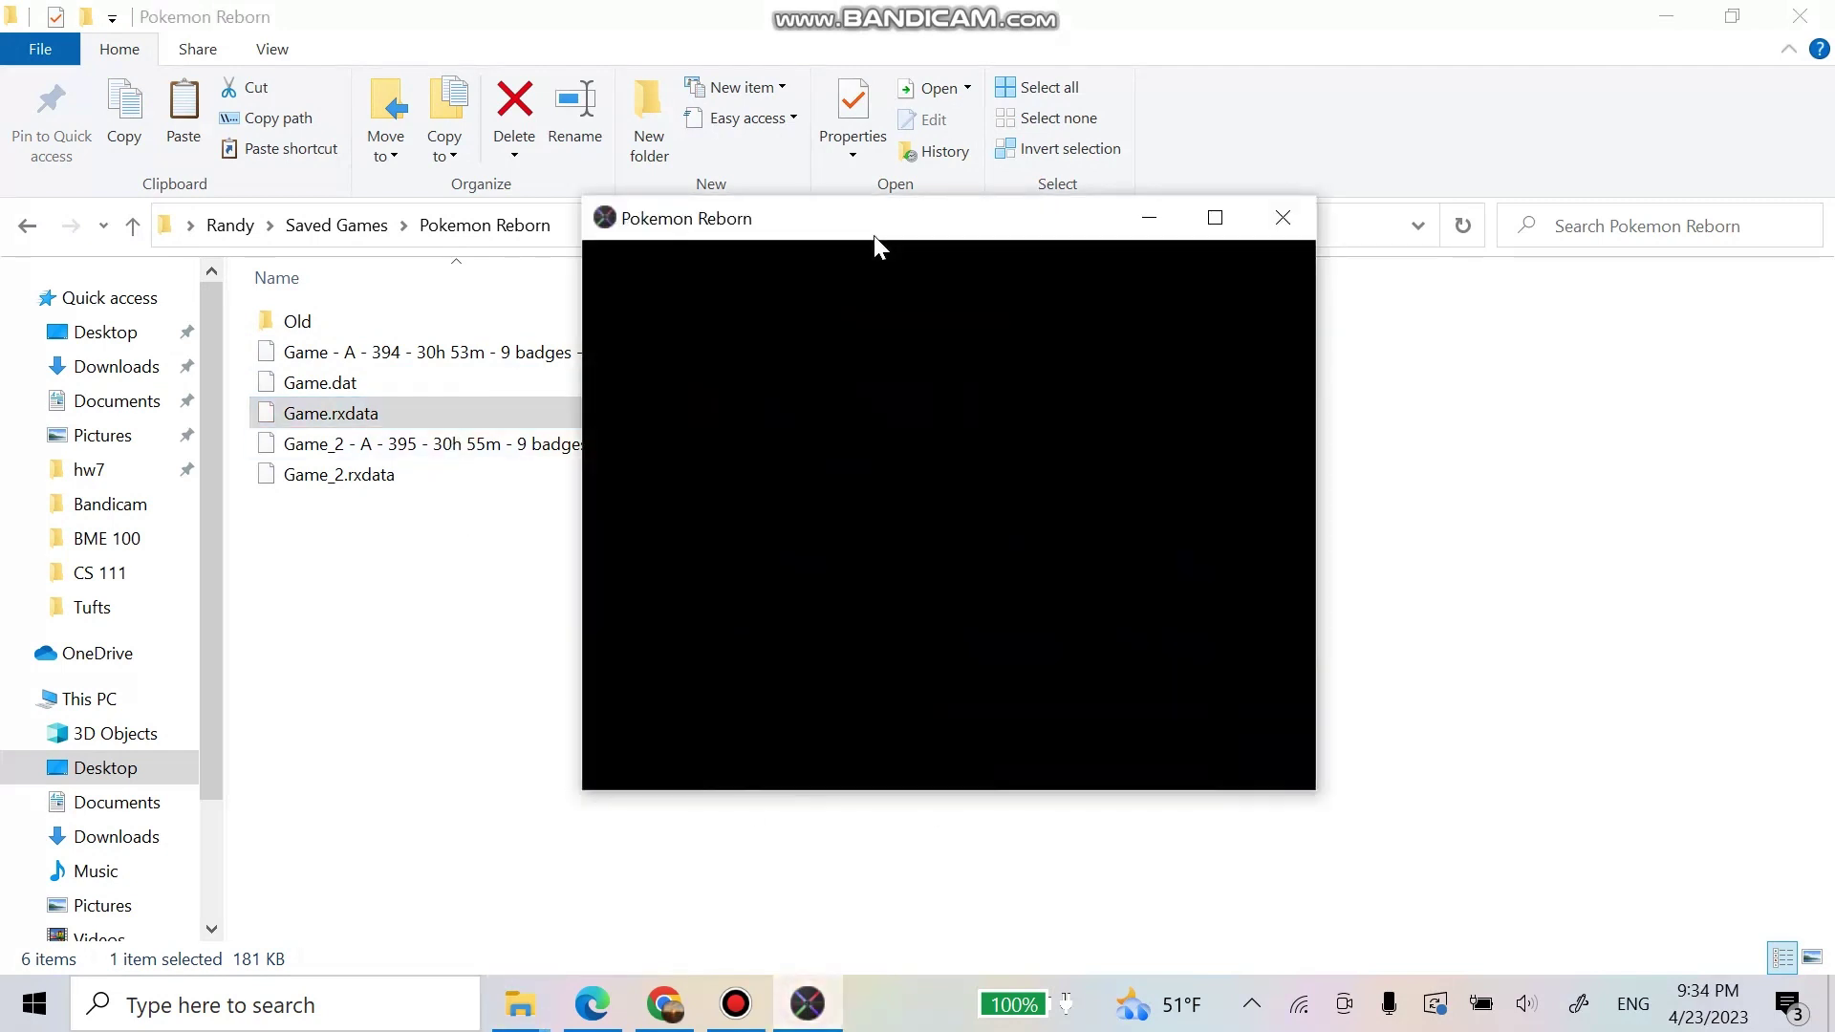
{"action": "key", "text": "Return"}
{"action": "key", "text": "Return"}
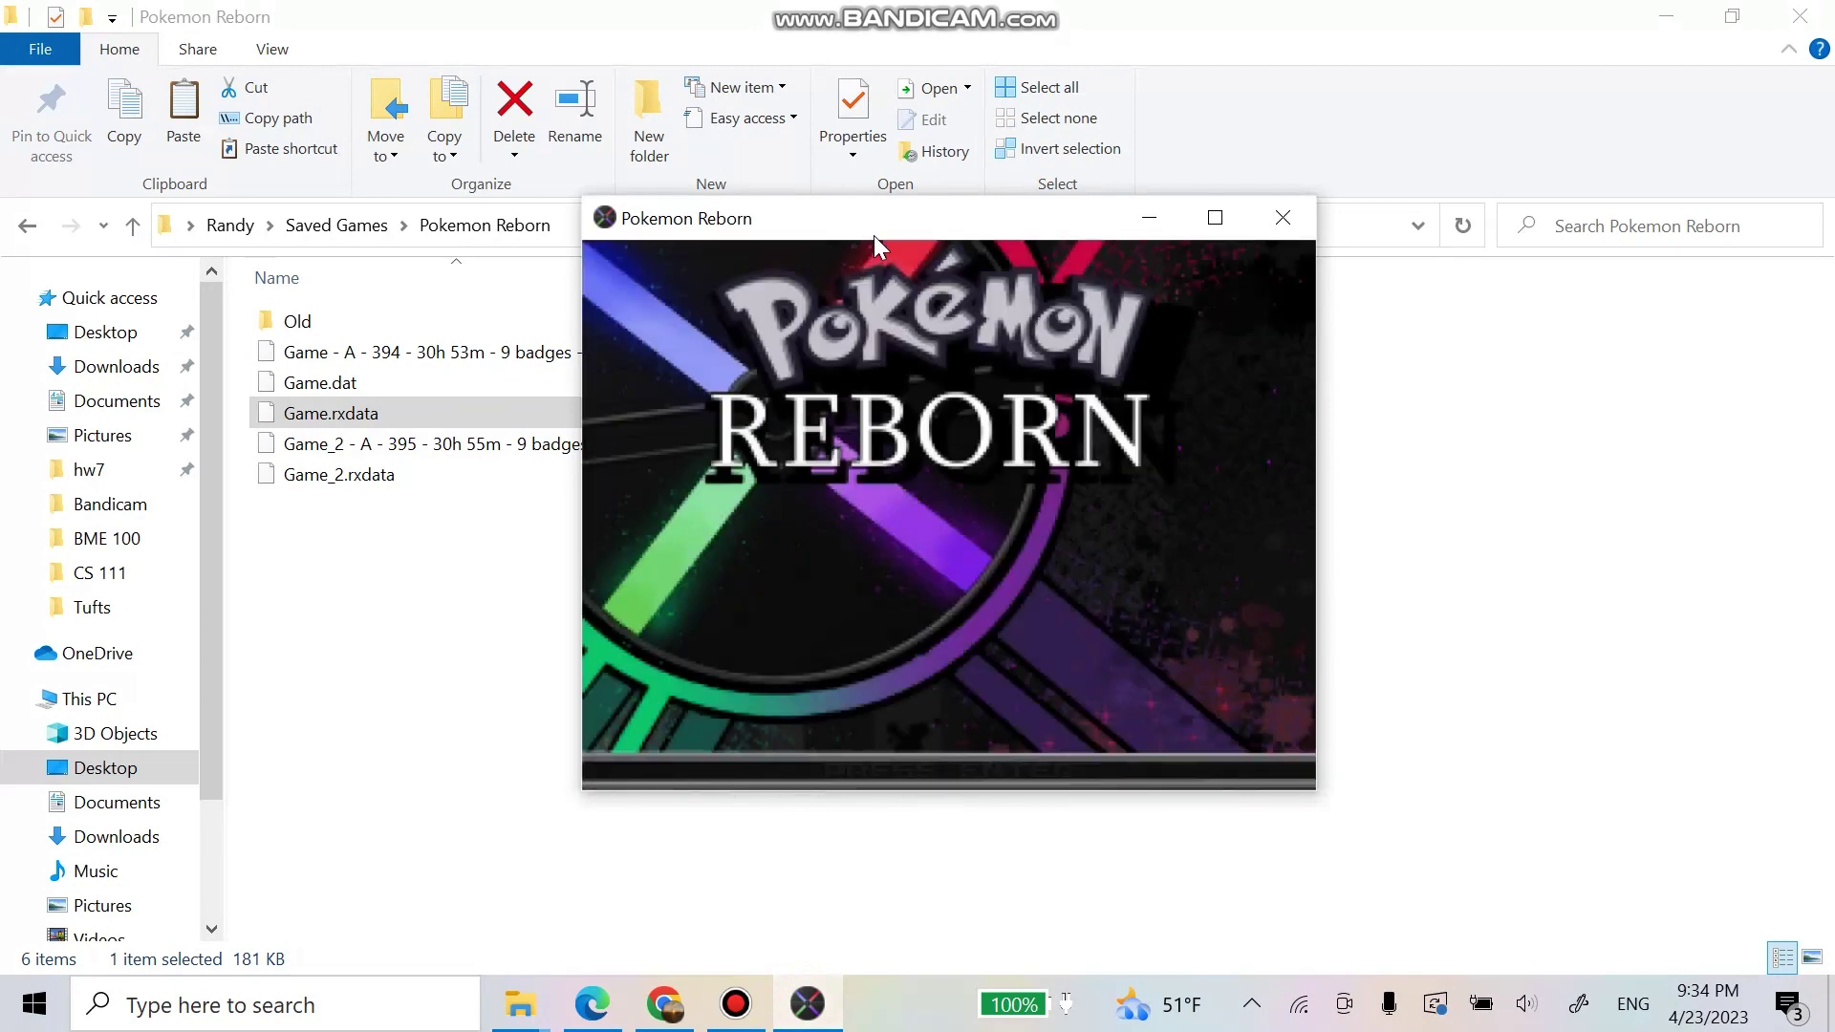
{"action": "key", "text": "Down"}
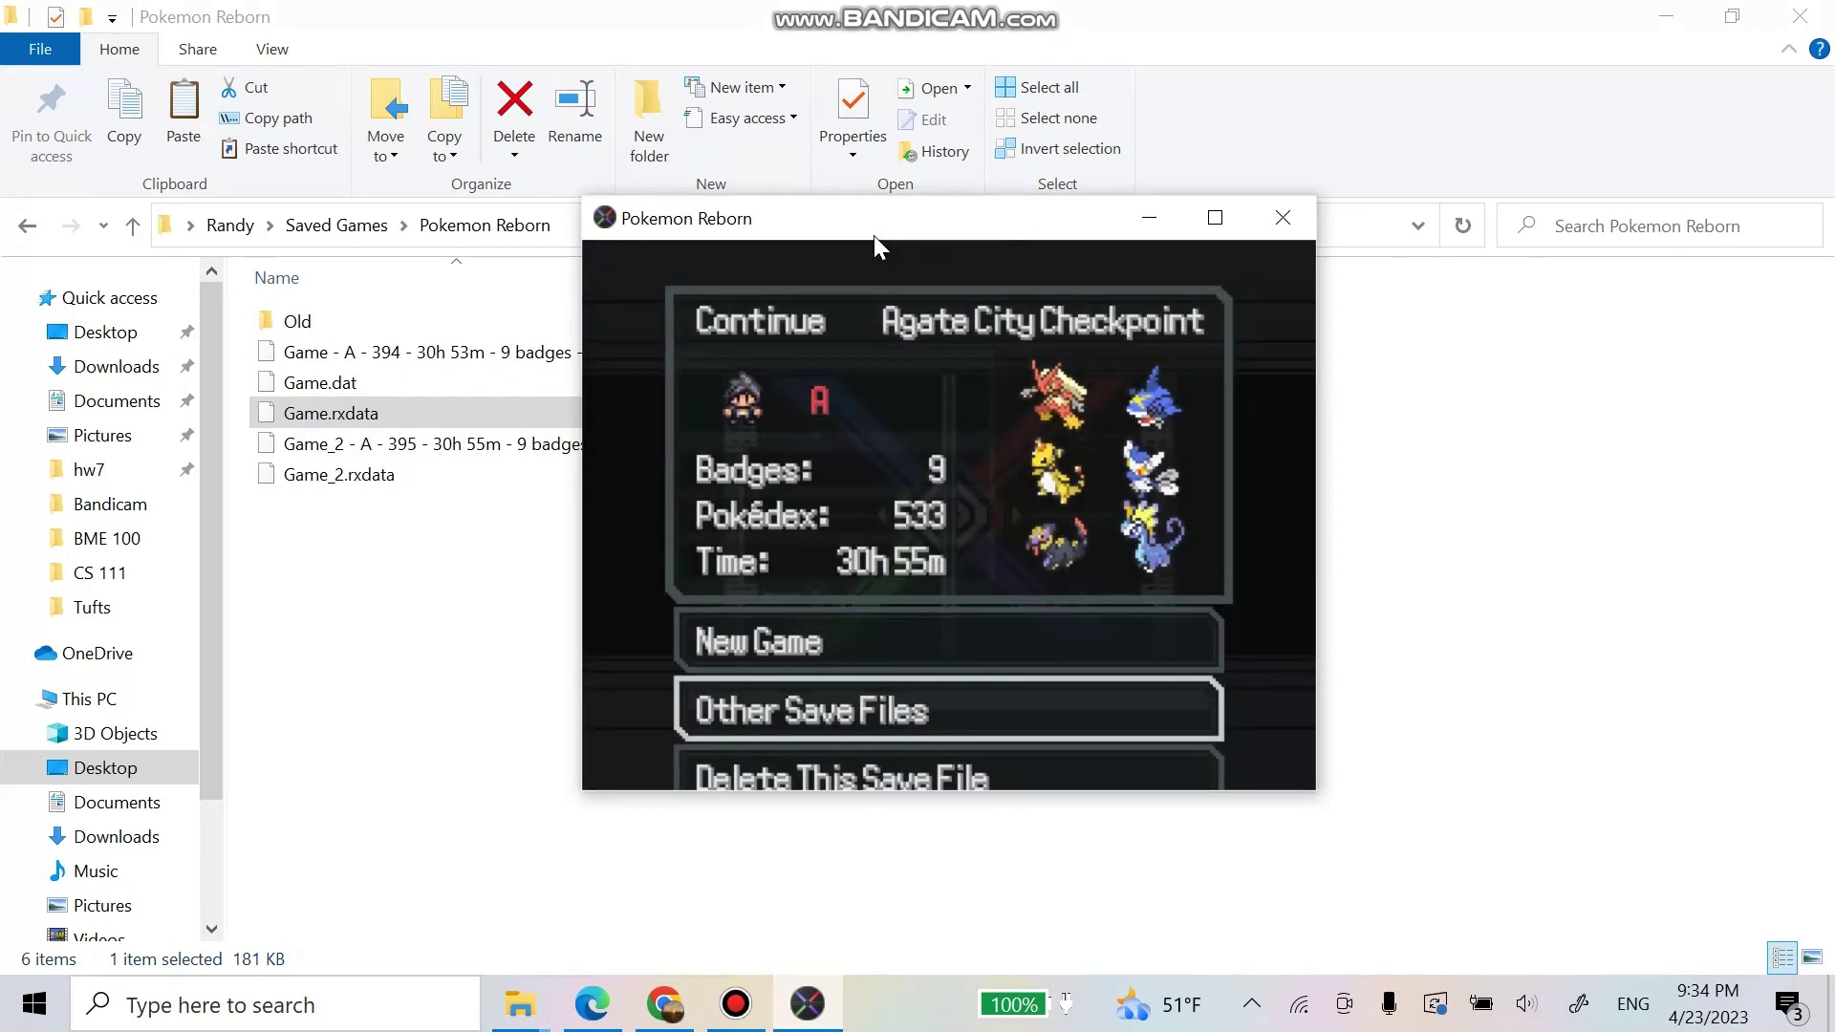
{"action": "key", "text": "Return"}
{"action": "key", "text": "Down"}
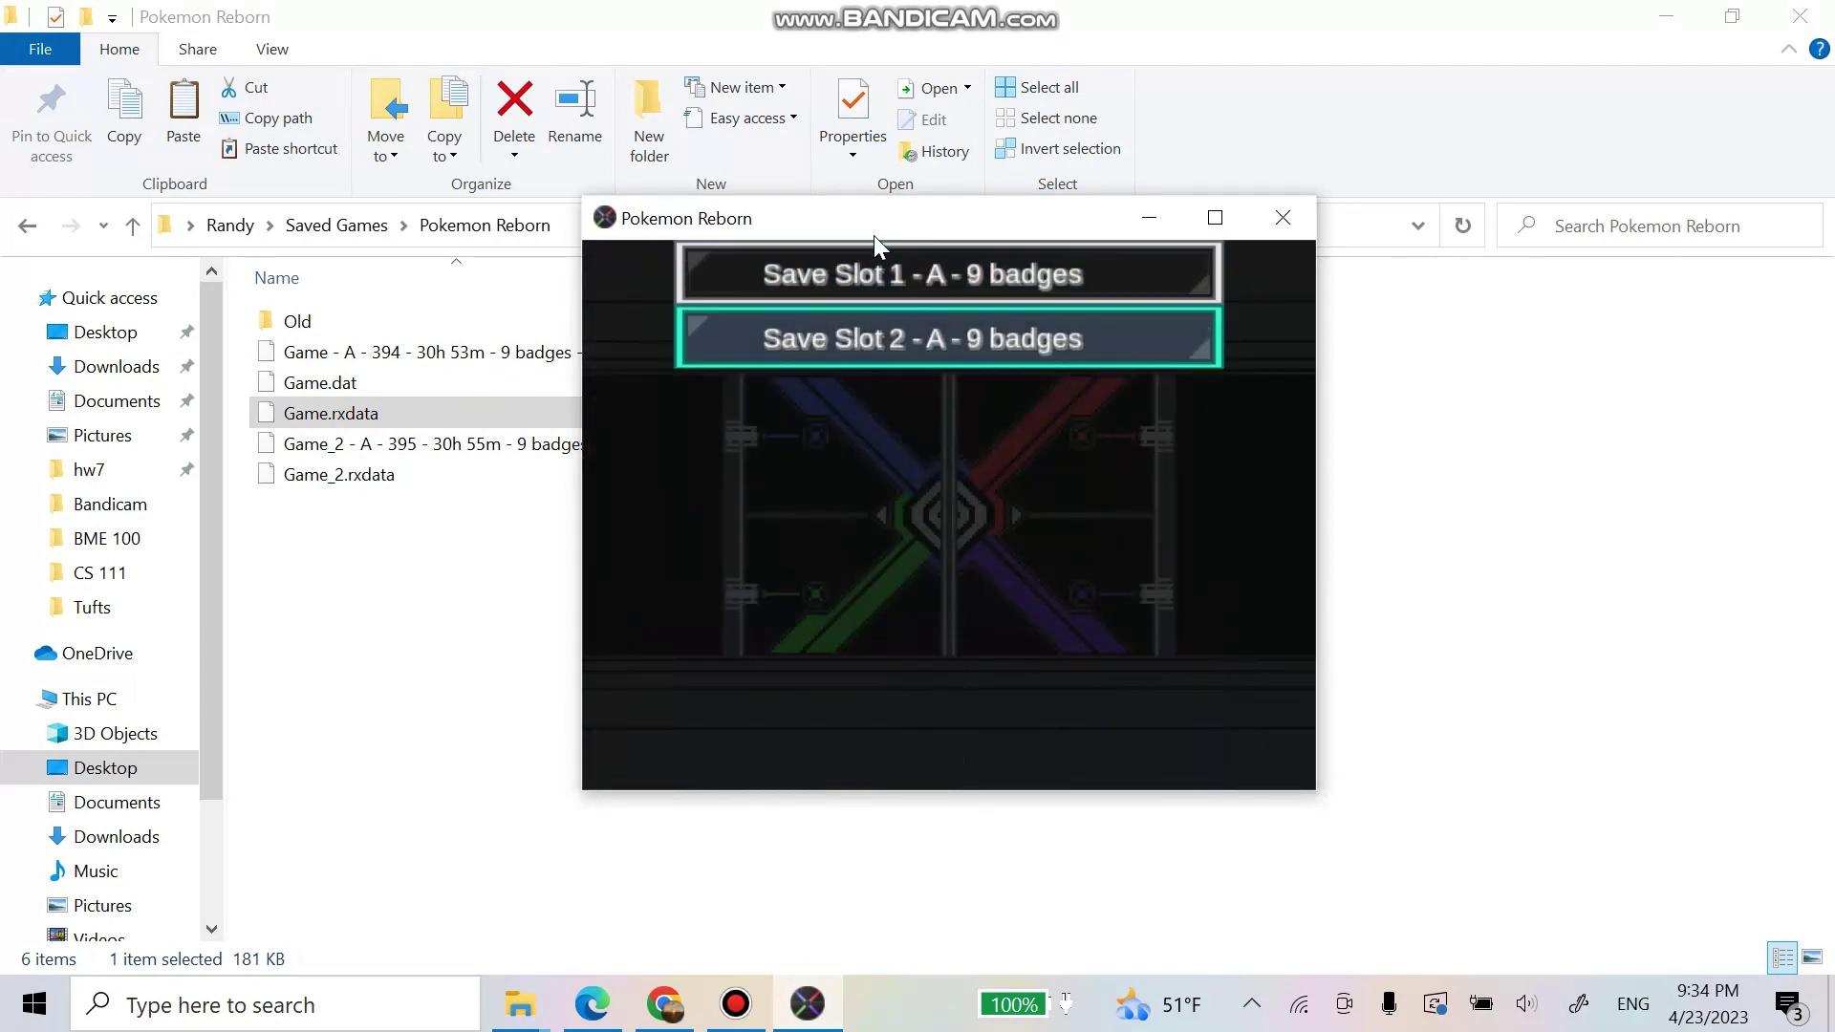
{"action": "key", "text": "Up"}
{"action": "key", "text": "Return"}
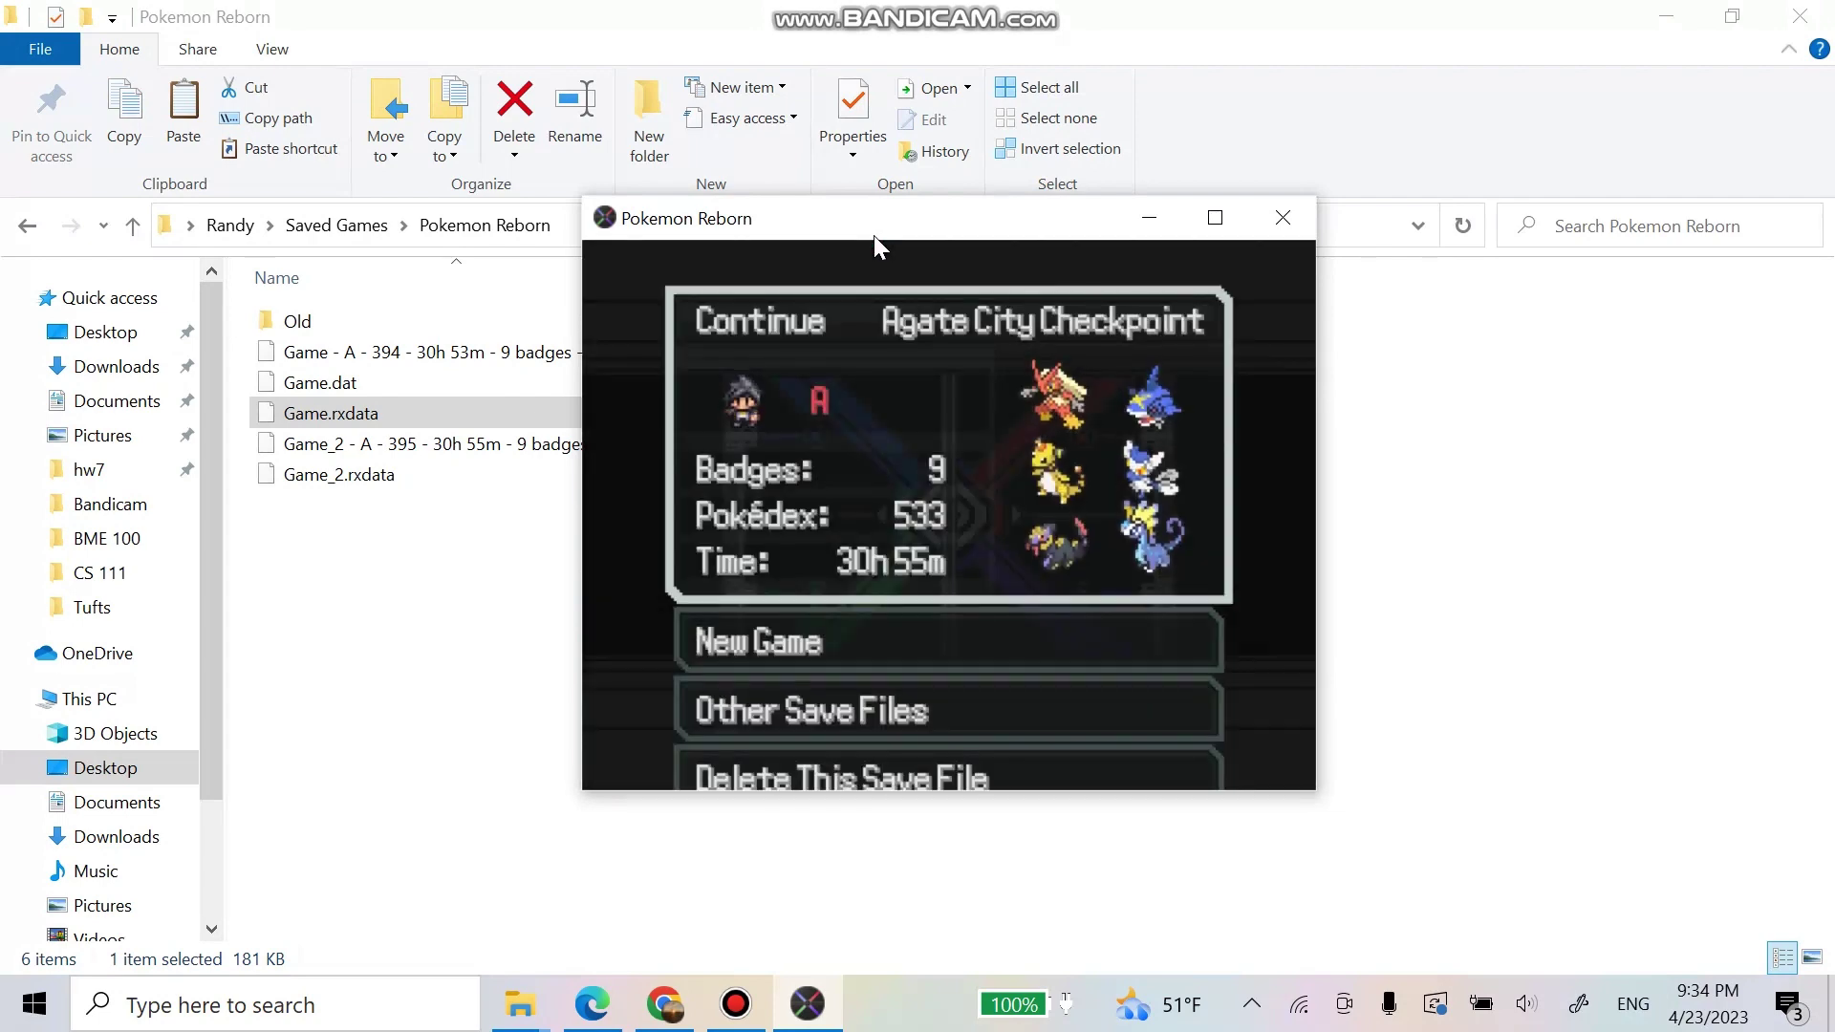
{"action": "key", "text": "Return"}
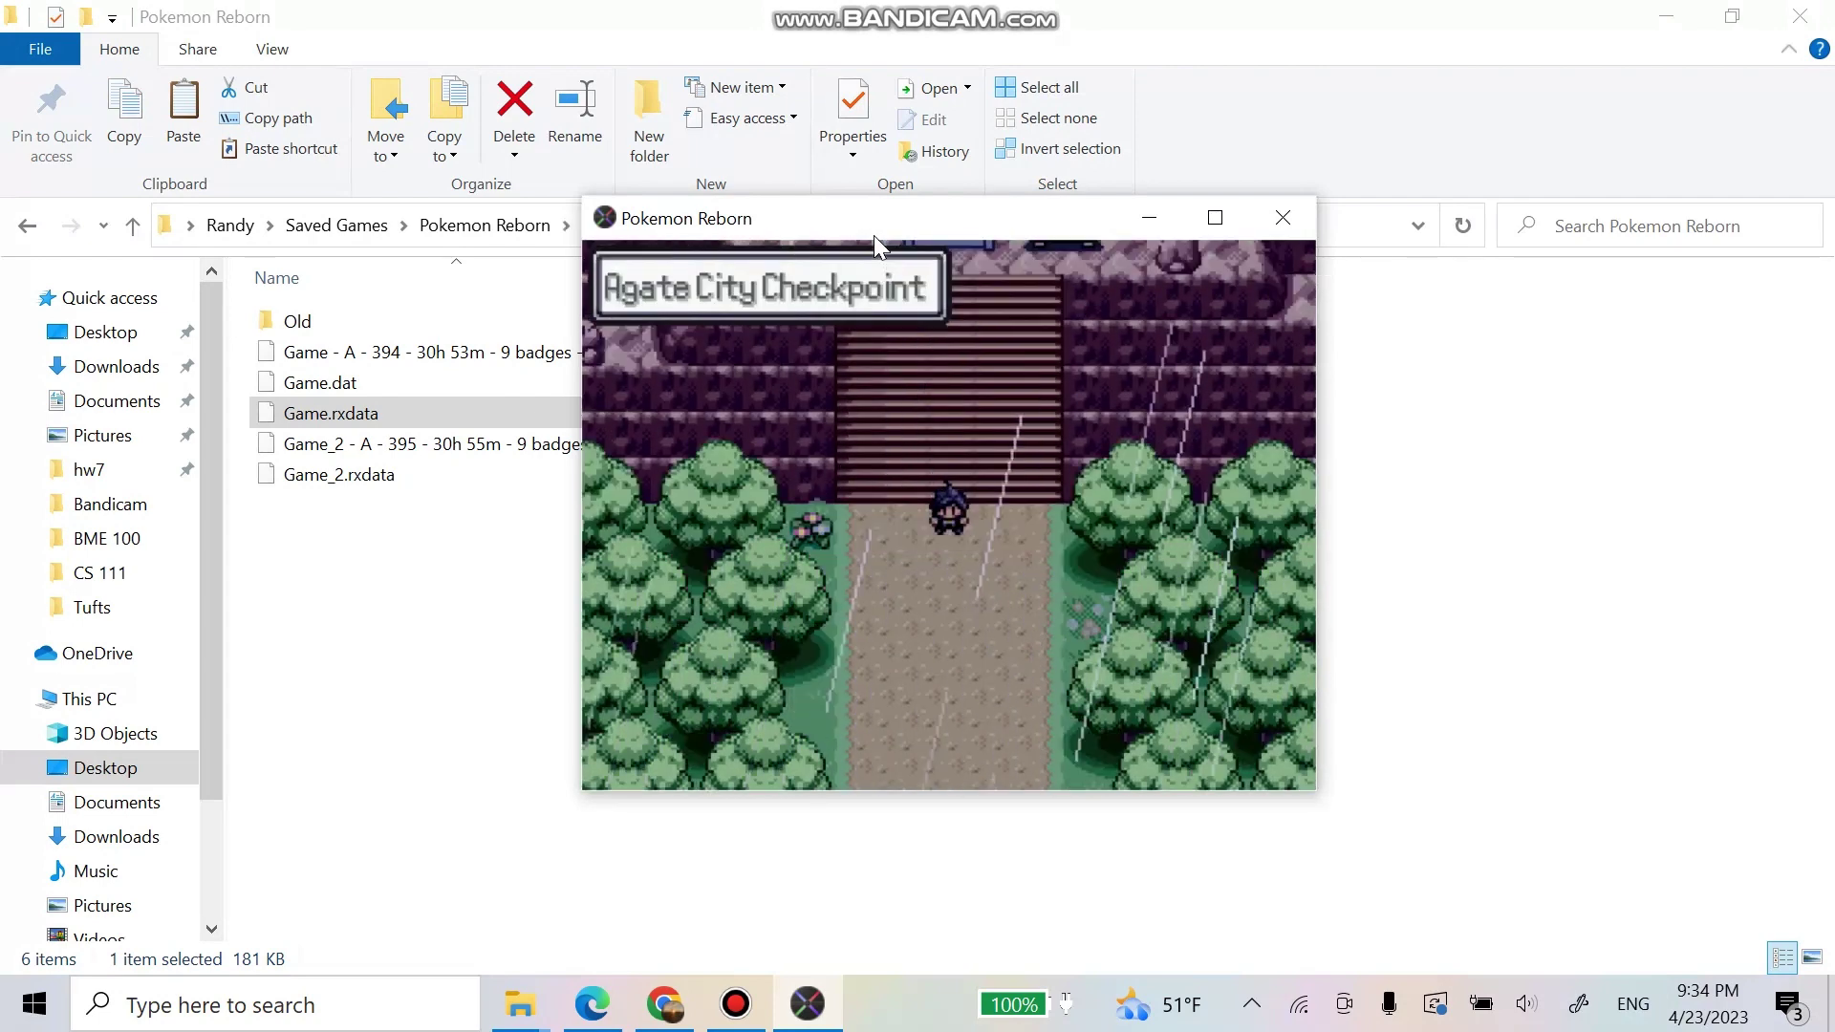
{"action": "key", "text": "Up"}
Step: Walk the trainer north toward Agate City Checkpoint, then pace along and up and down the rainy stairs
{"action": "key", "text": "Up"}
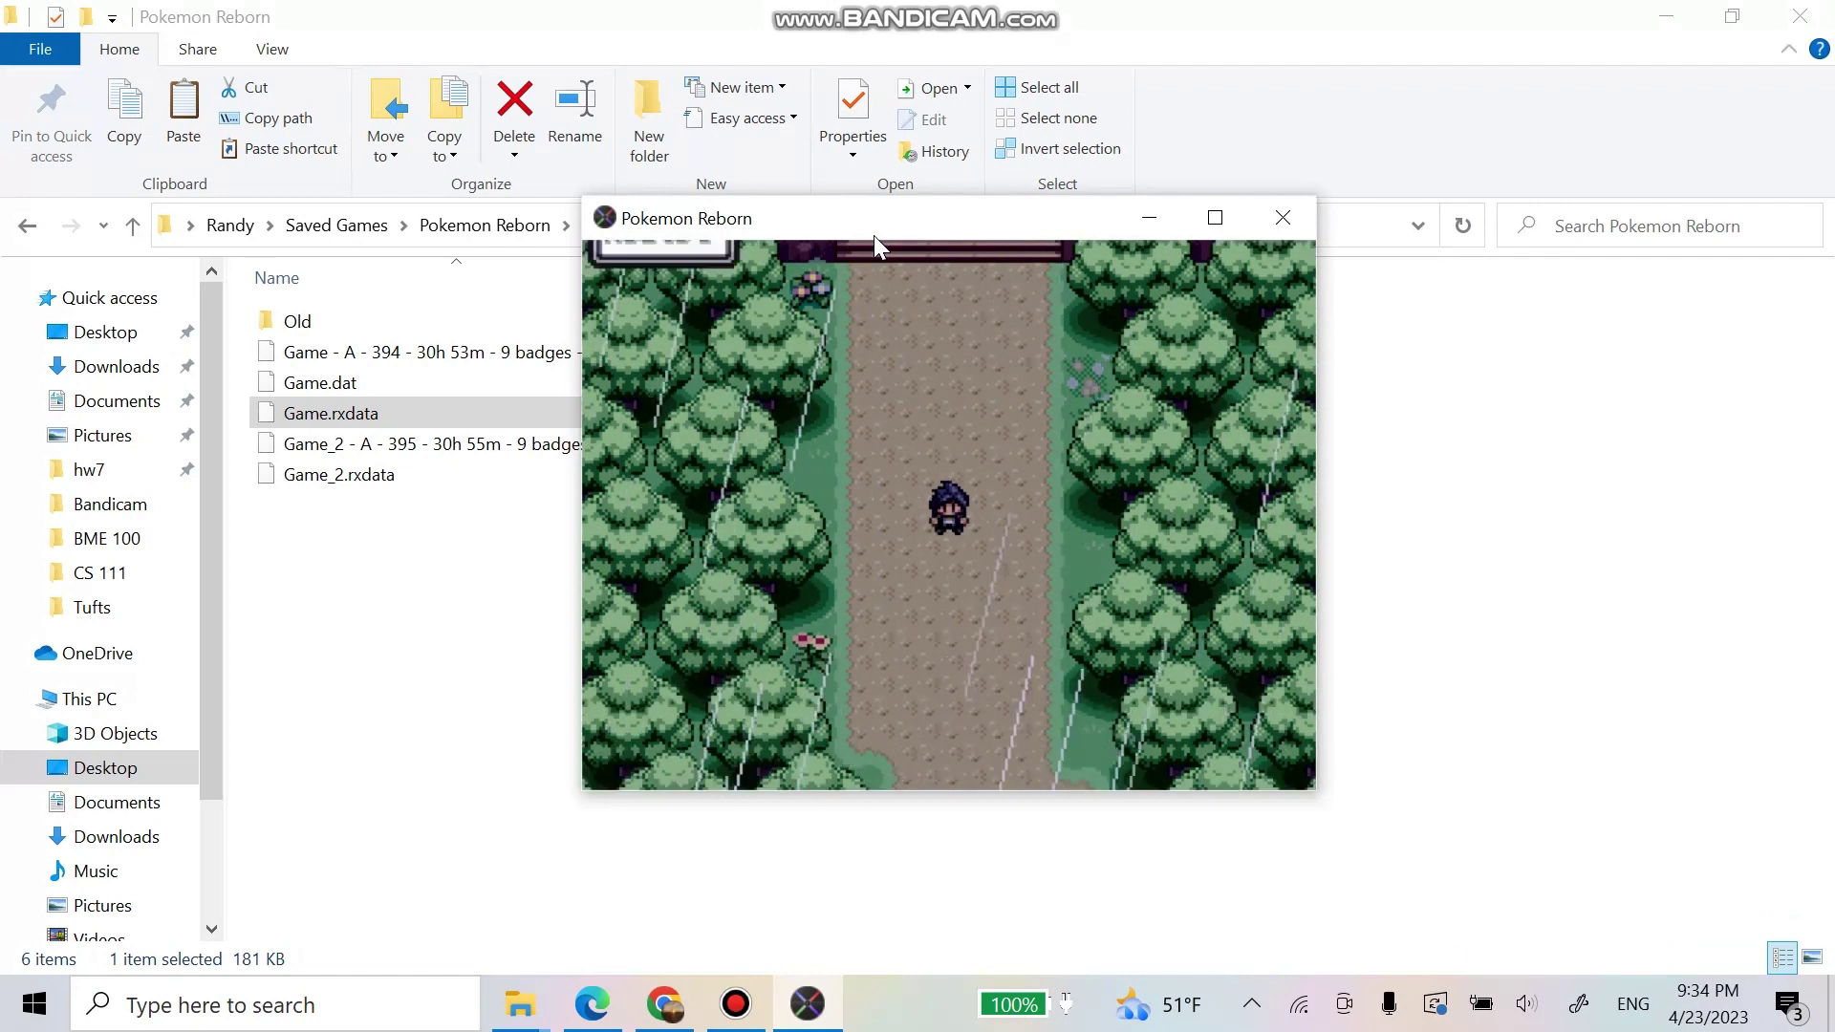
{"action": "key", "text": "Up"}
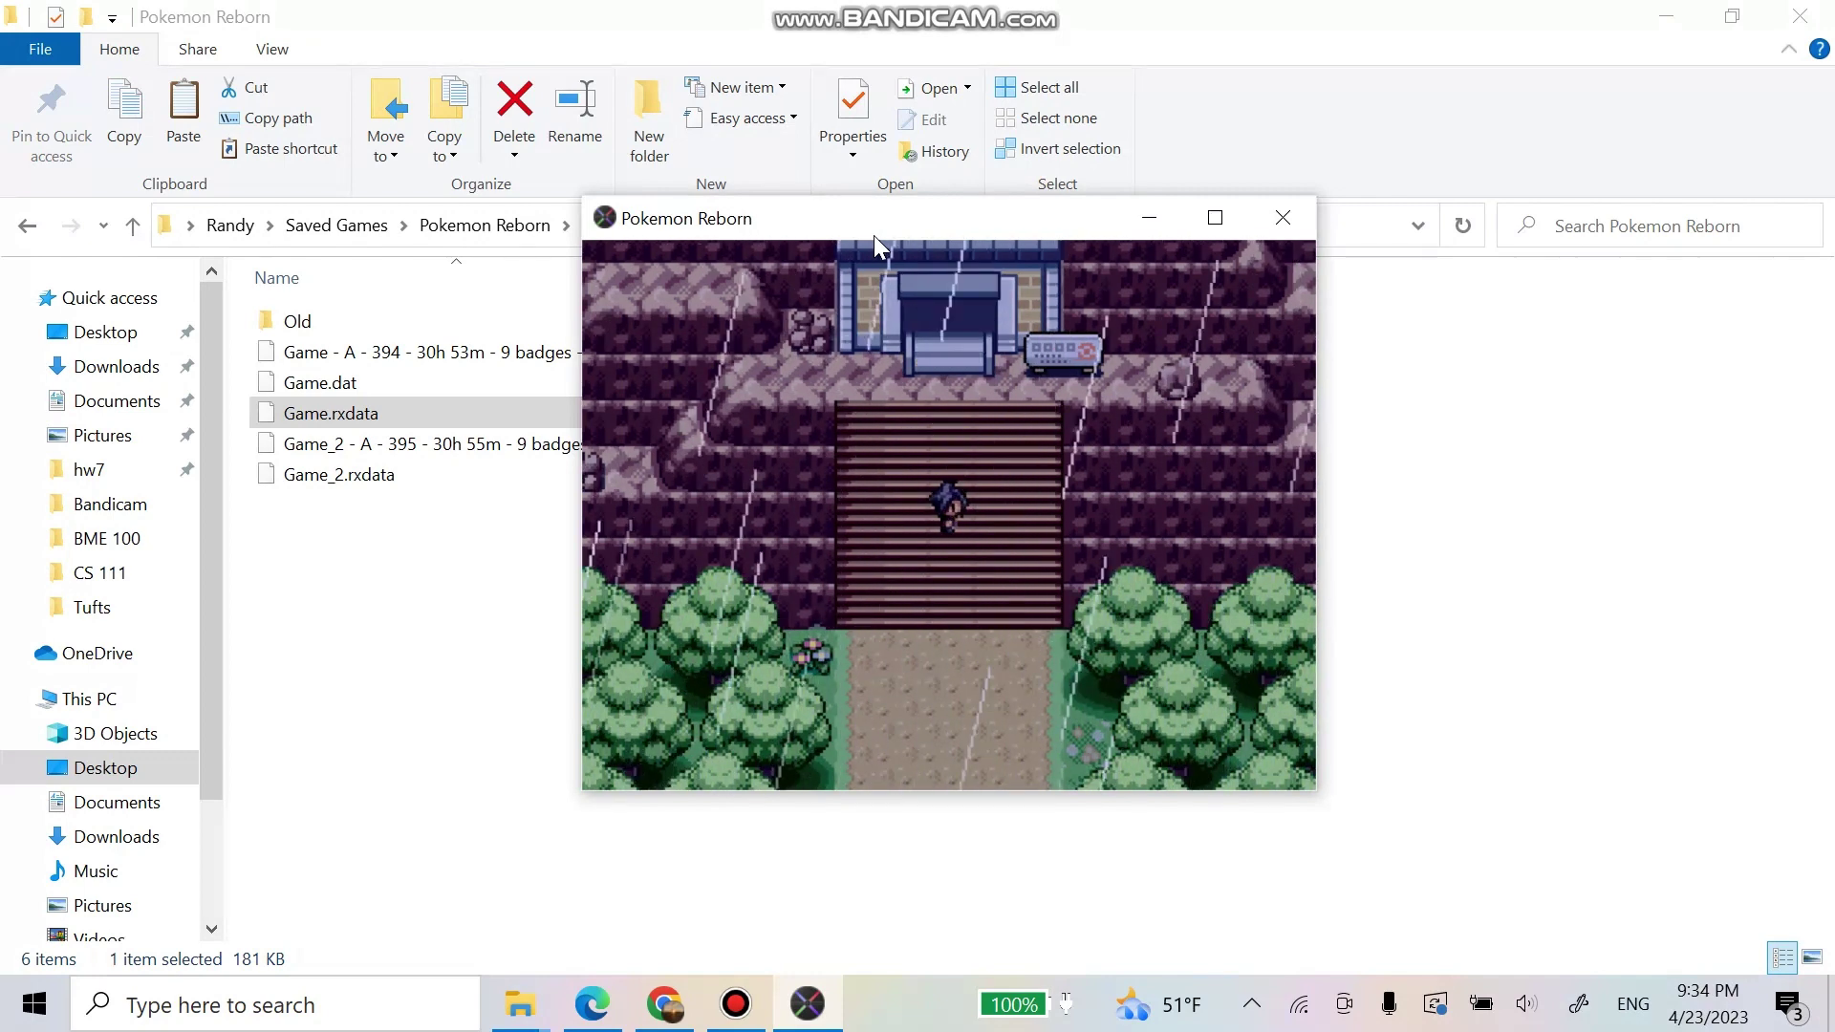
{"action": "key", "text": "Right"}
{"action": "key", "text": "Right"}
{"action": "key", "text": "Left"}
{"action": "key", "text": "Left"}
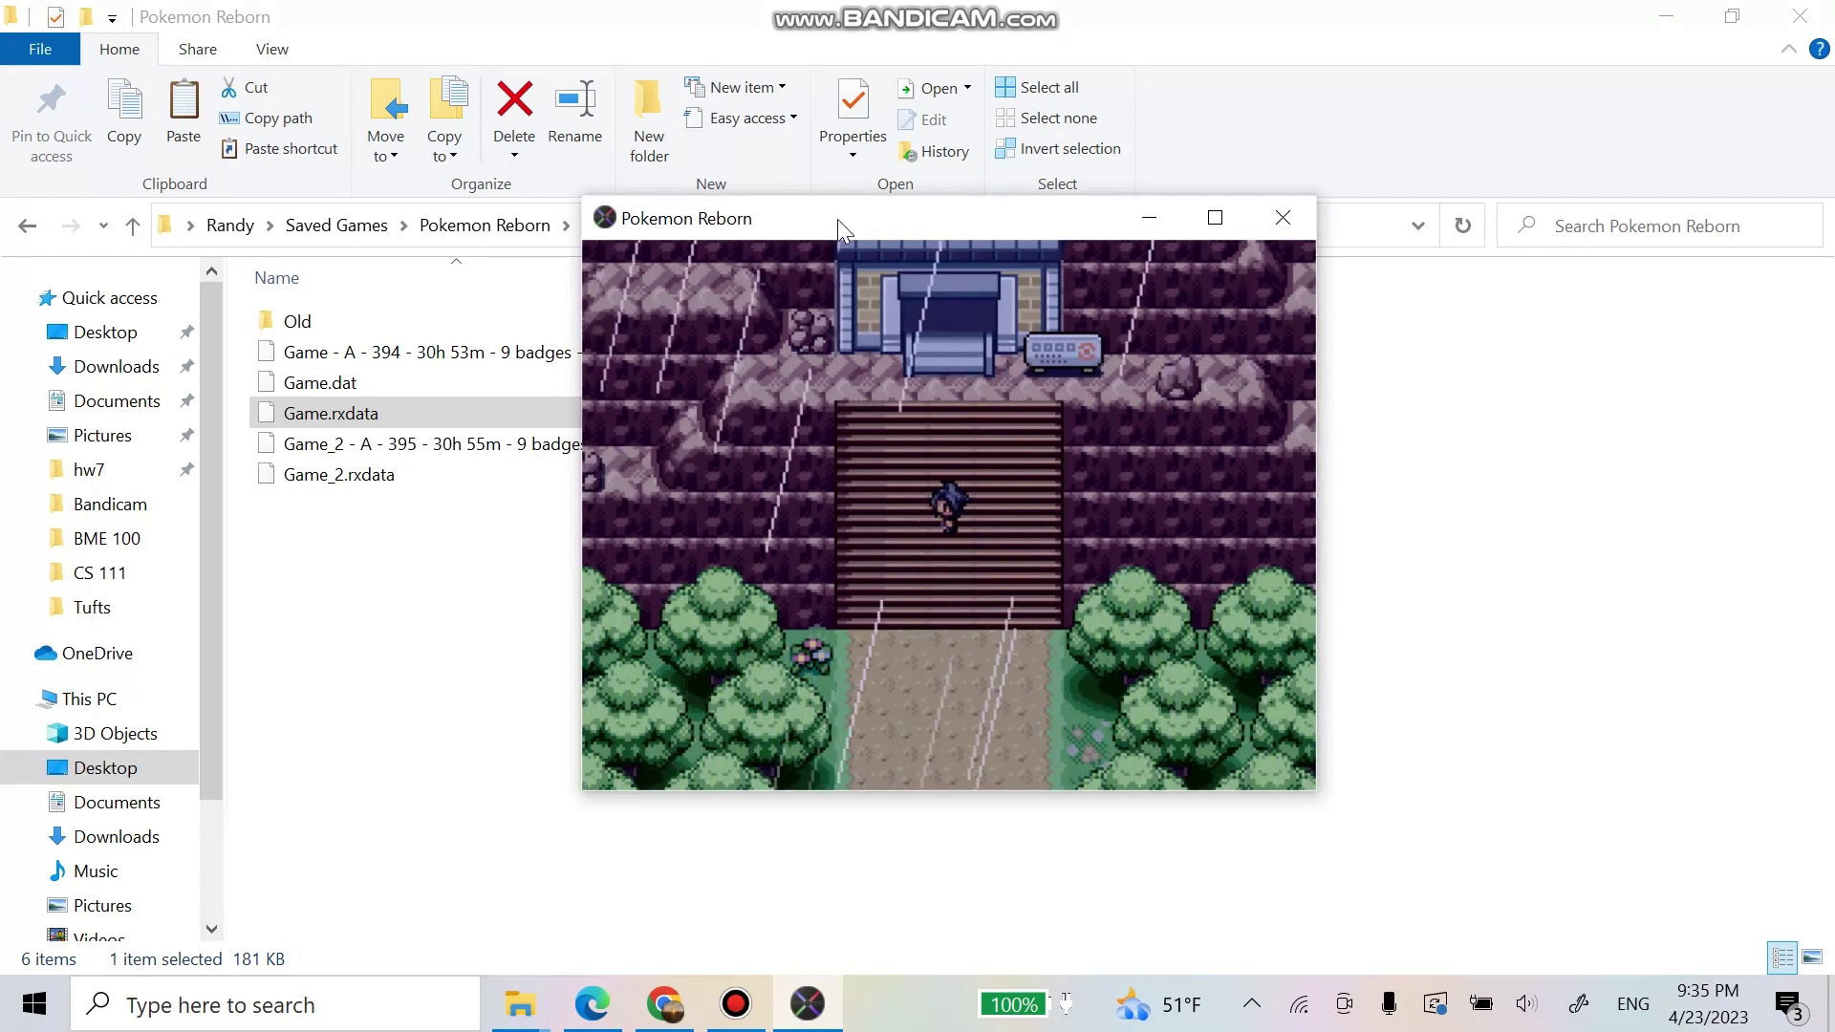
{"action": "key", "text": "Down"}
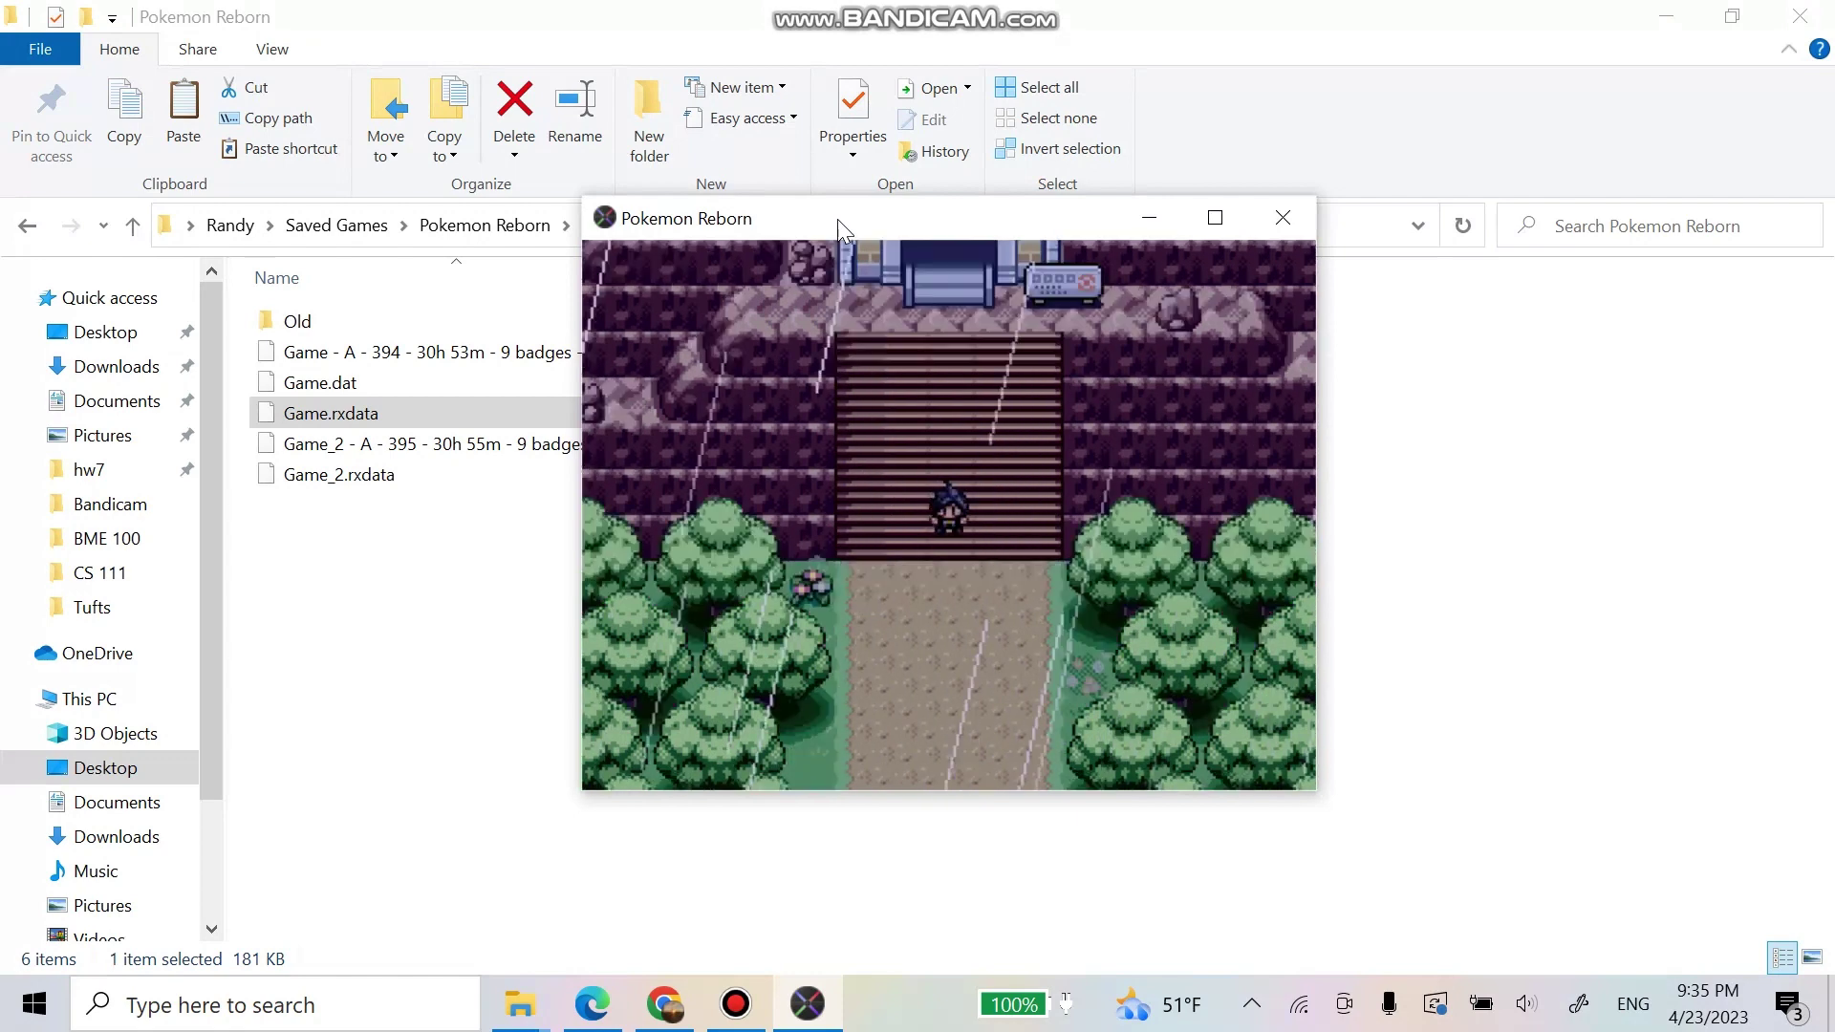
{"action": "key", "text": "Up"}
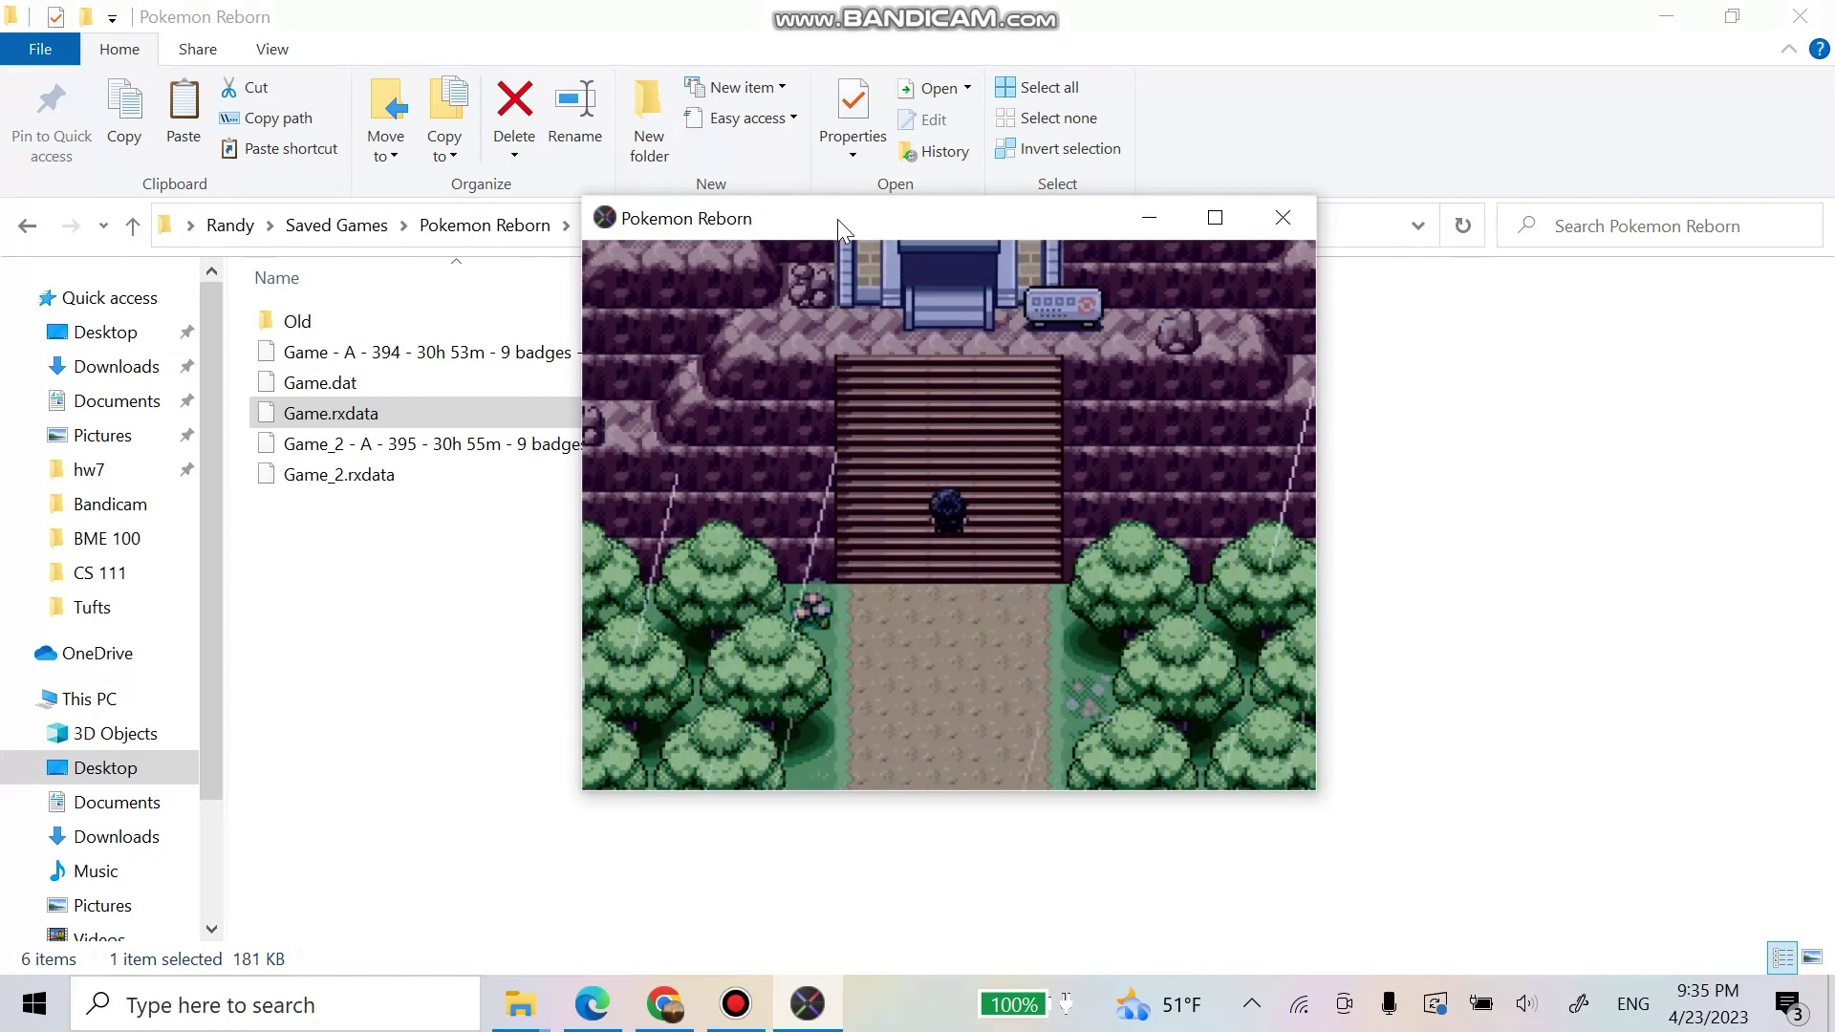
{"action": "key", "text": "Up"}
{"action": "key", "text": "Down"}
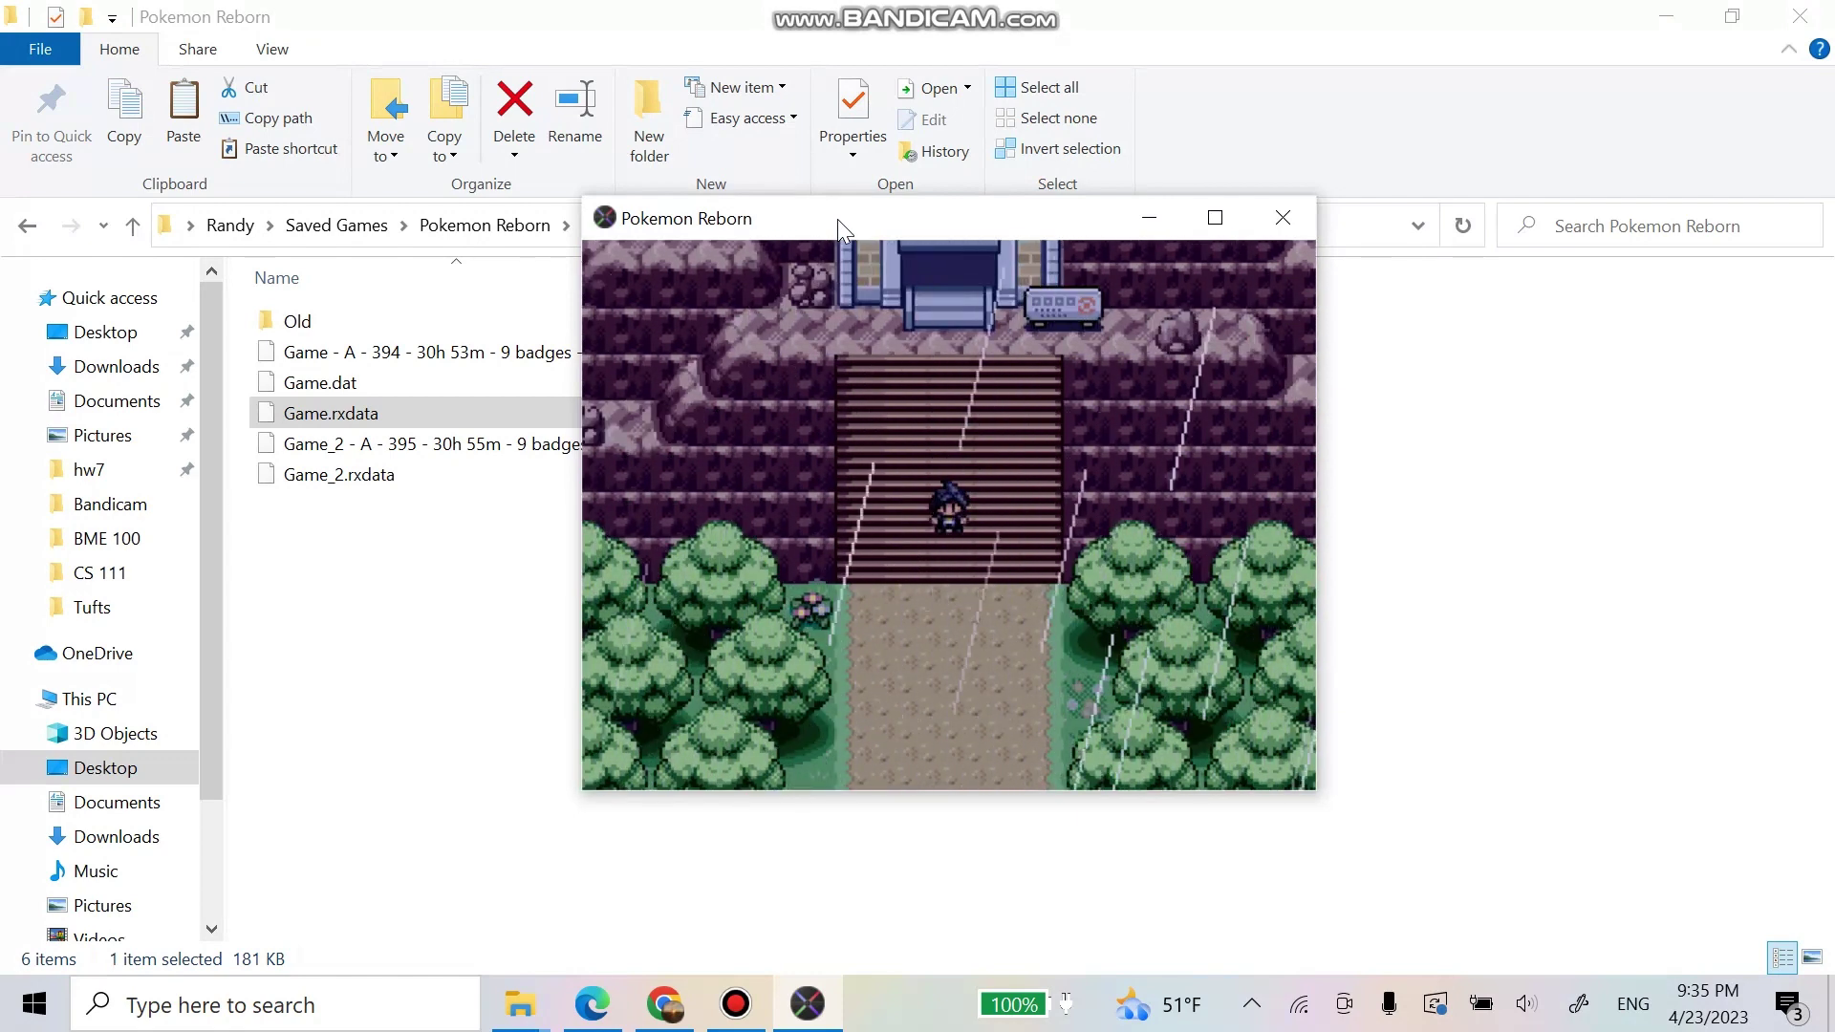